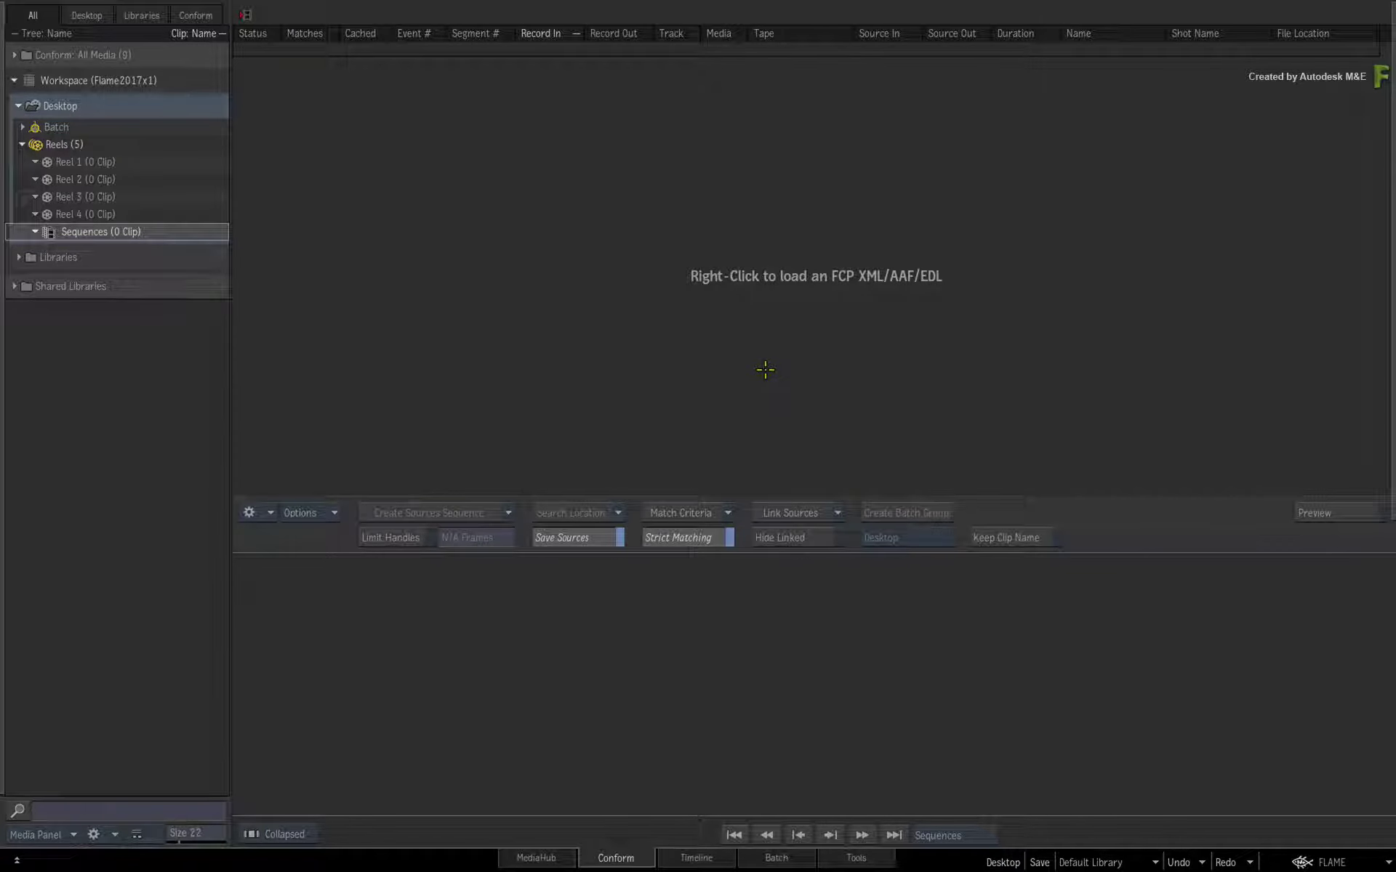
- Start loading a new EDL, browse to the connected_conform_workflow Media folder and preview A020_C019_0729DD
{"action": "right_click", "coordinate": [783, 357]}
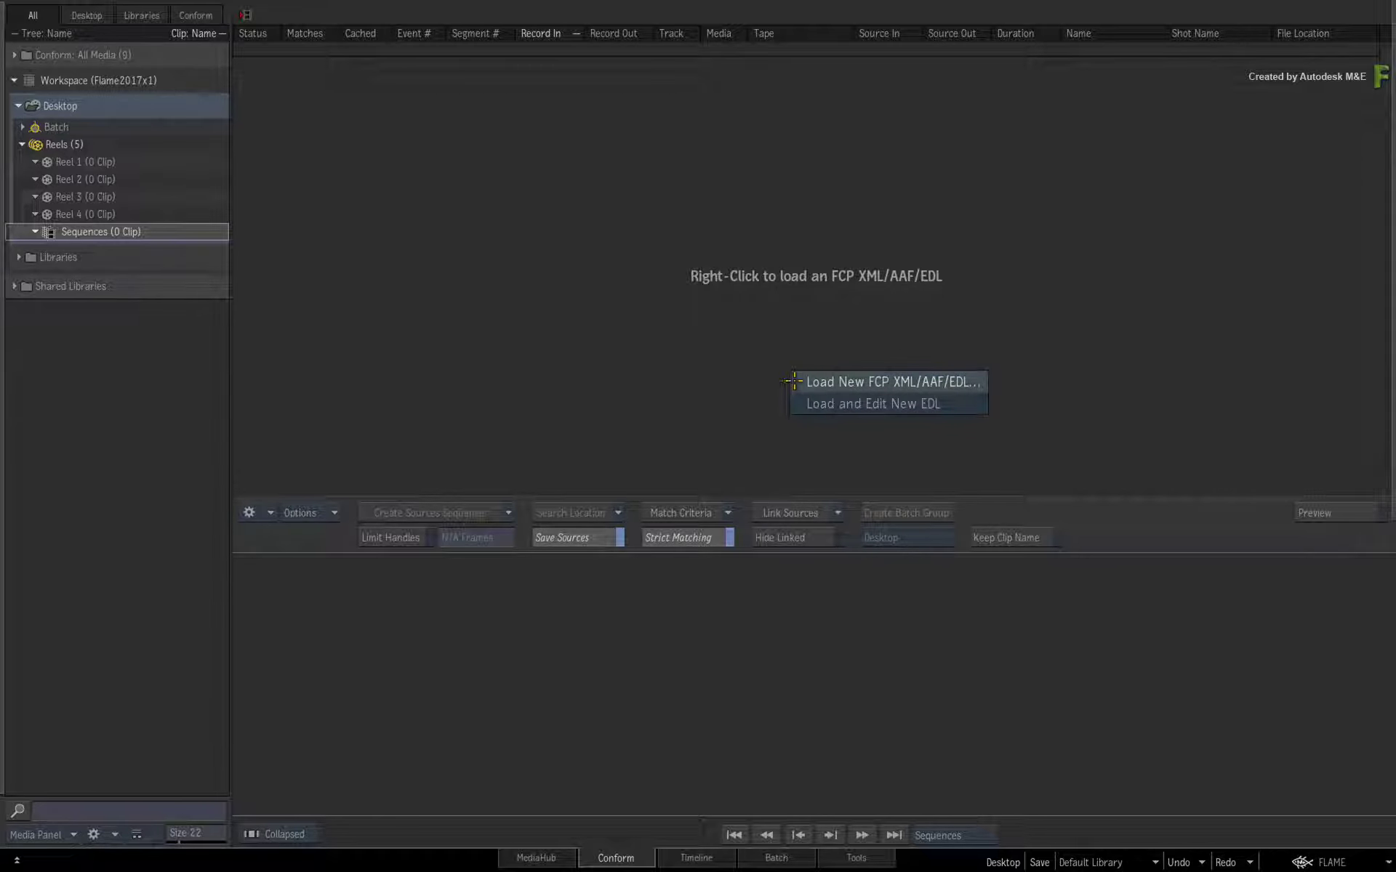
{"action": "left_click", "coordinate": [795, 381]}
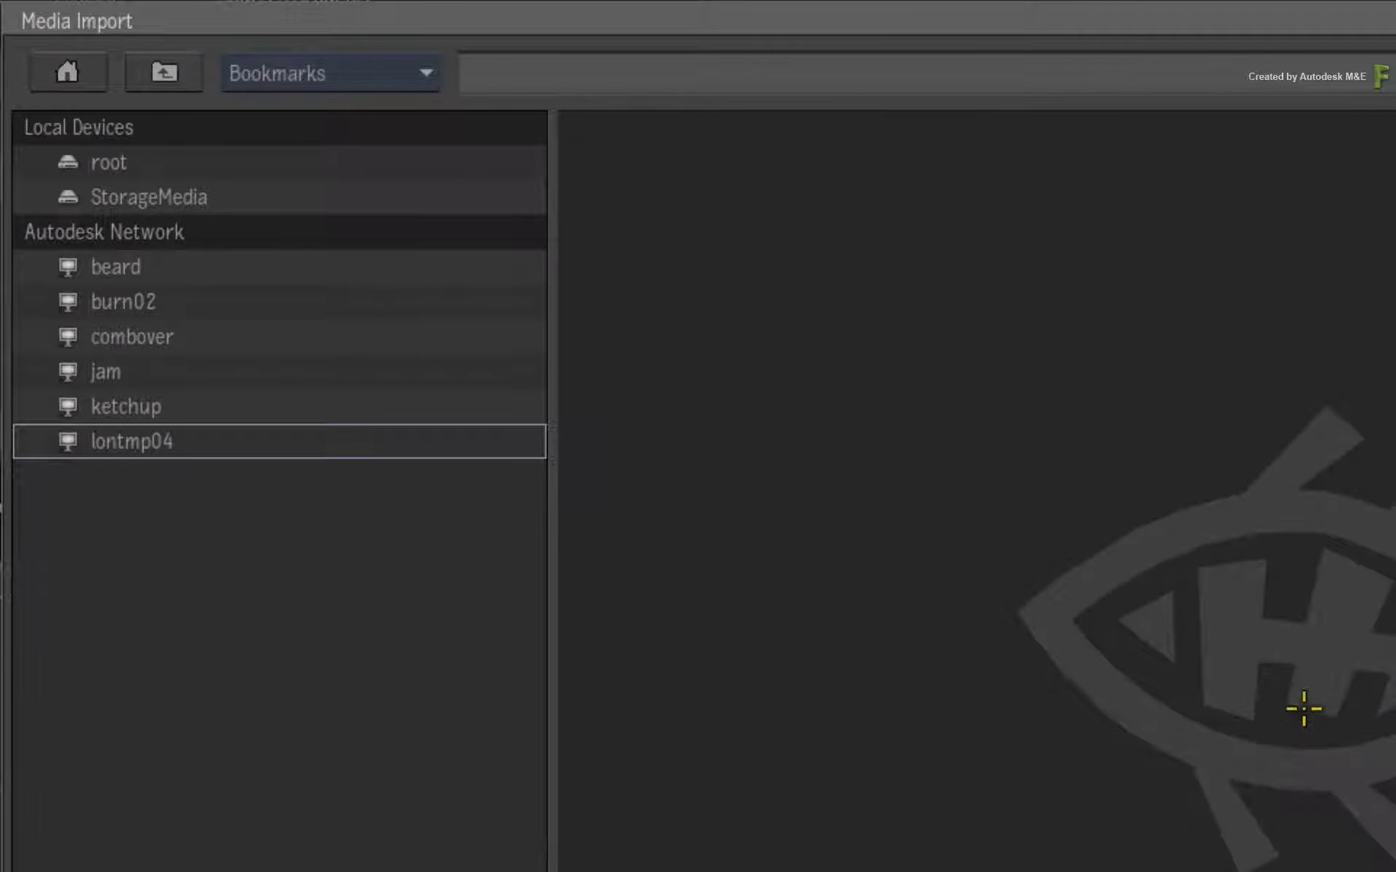
{"action": "left_click", "coordinate": [346, 73]}
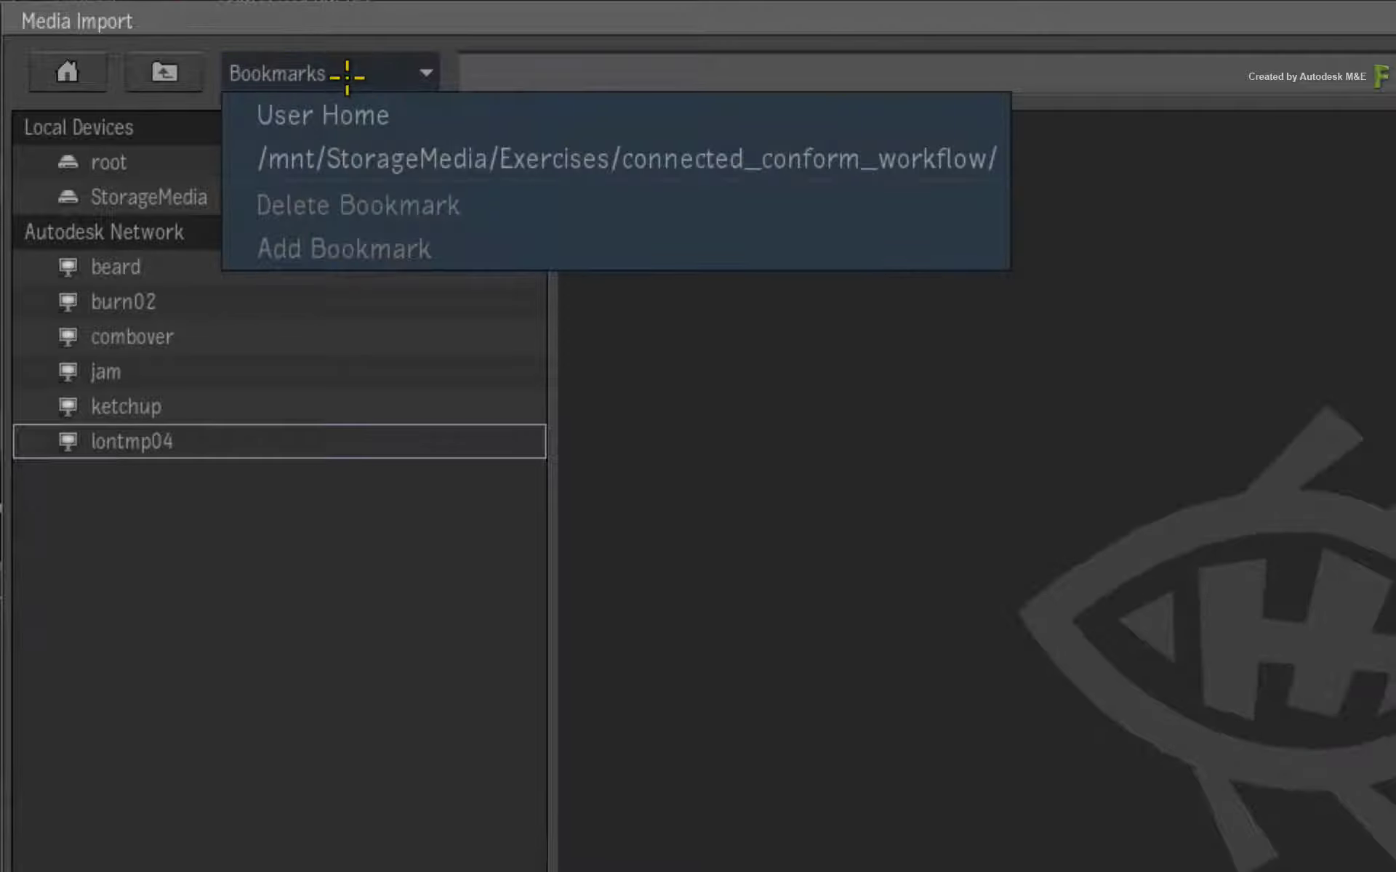
{"action": "left_click", "coordinate": [364, 162]}
{"action": "double_click", "coordinate": [215, 195]}
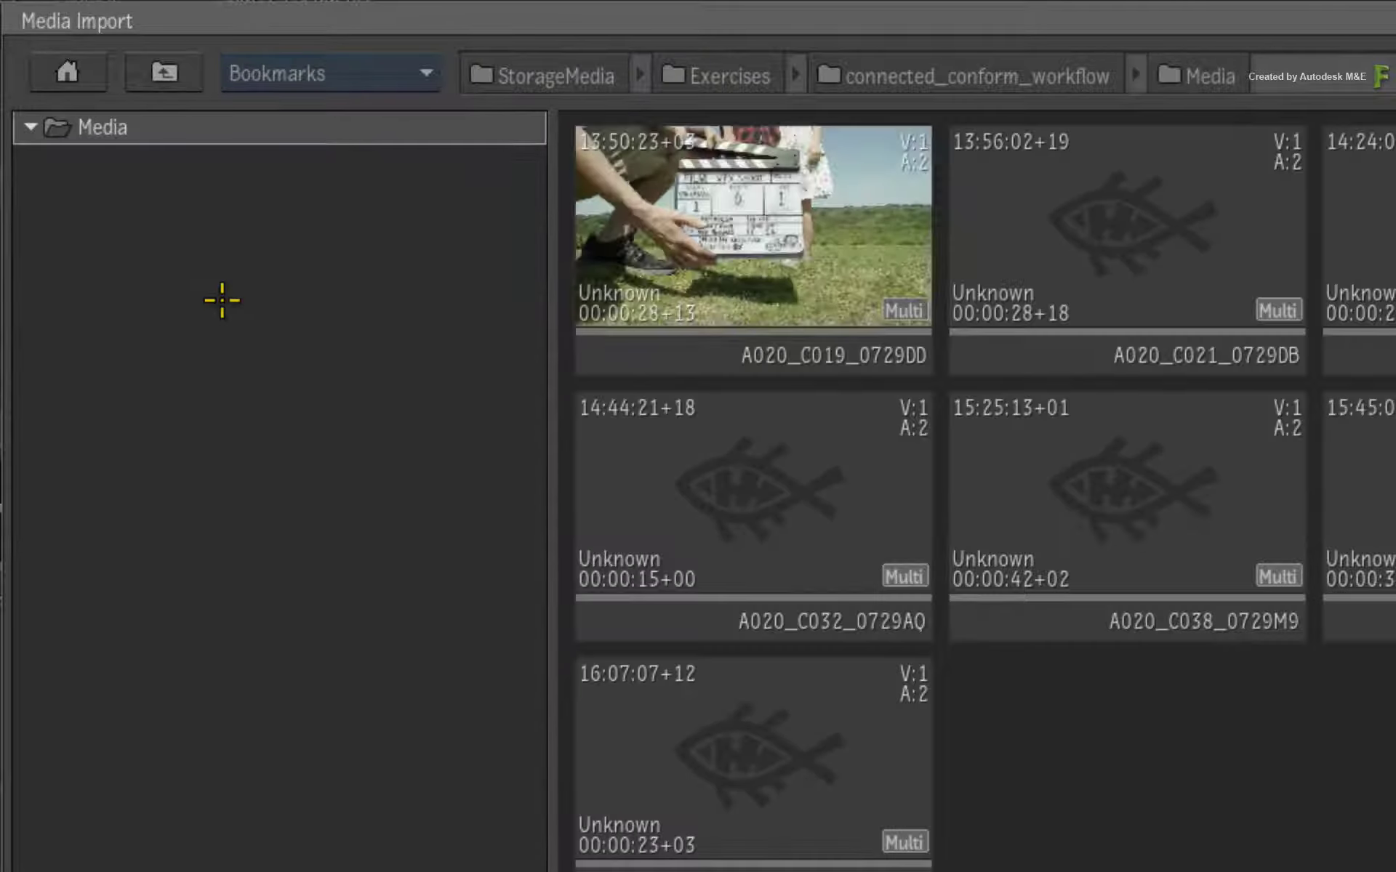
{"action": "left_click", "coordinate": [780, 262]}
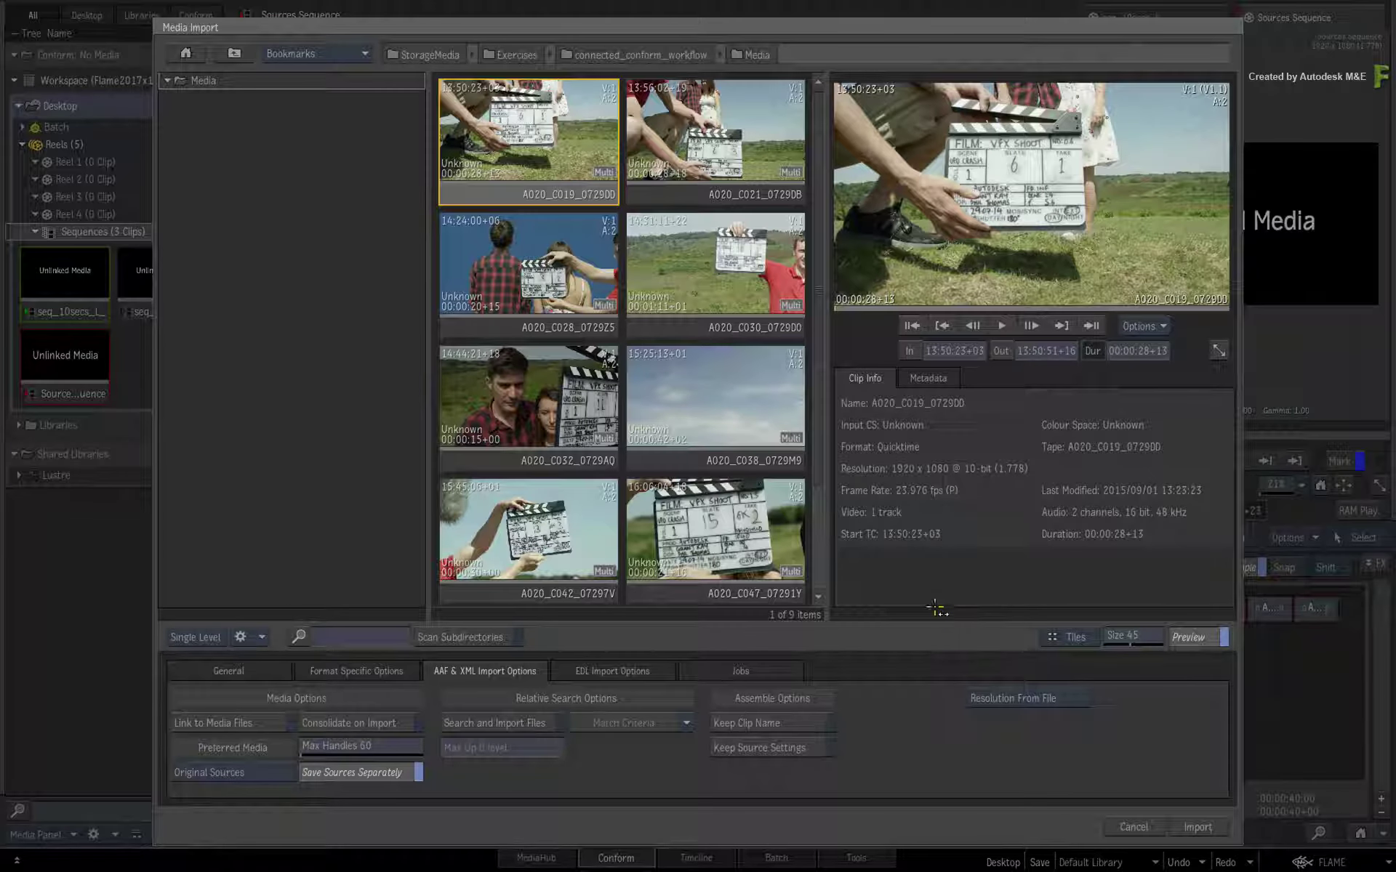
- Set the EDL import options to 23.976 fps with resolution copied from the selected clip (1920 x 1080)
{"action": "left_click", "coordinate": [618, 669]}
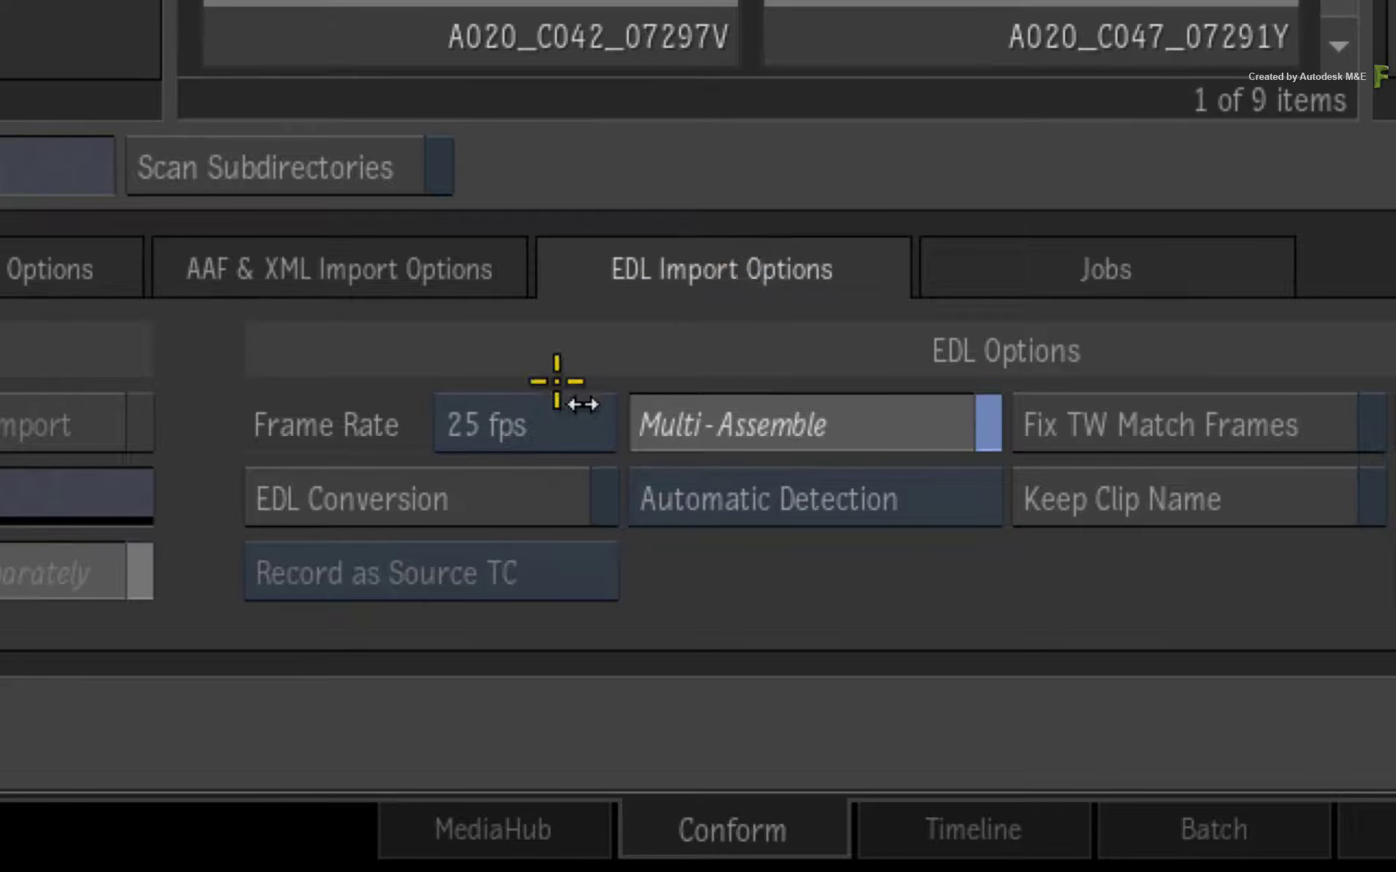
{"action": "left_click", "coordinate": [558, 722]}
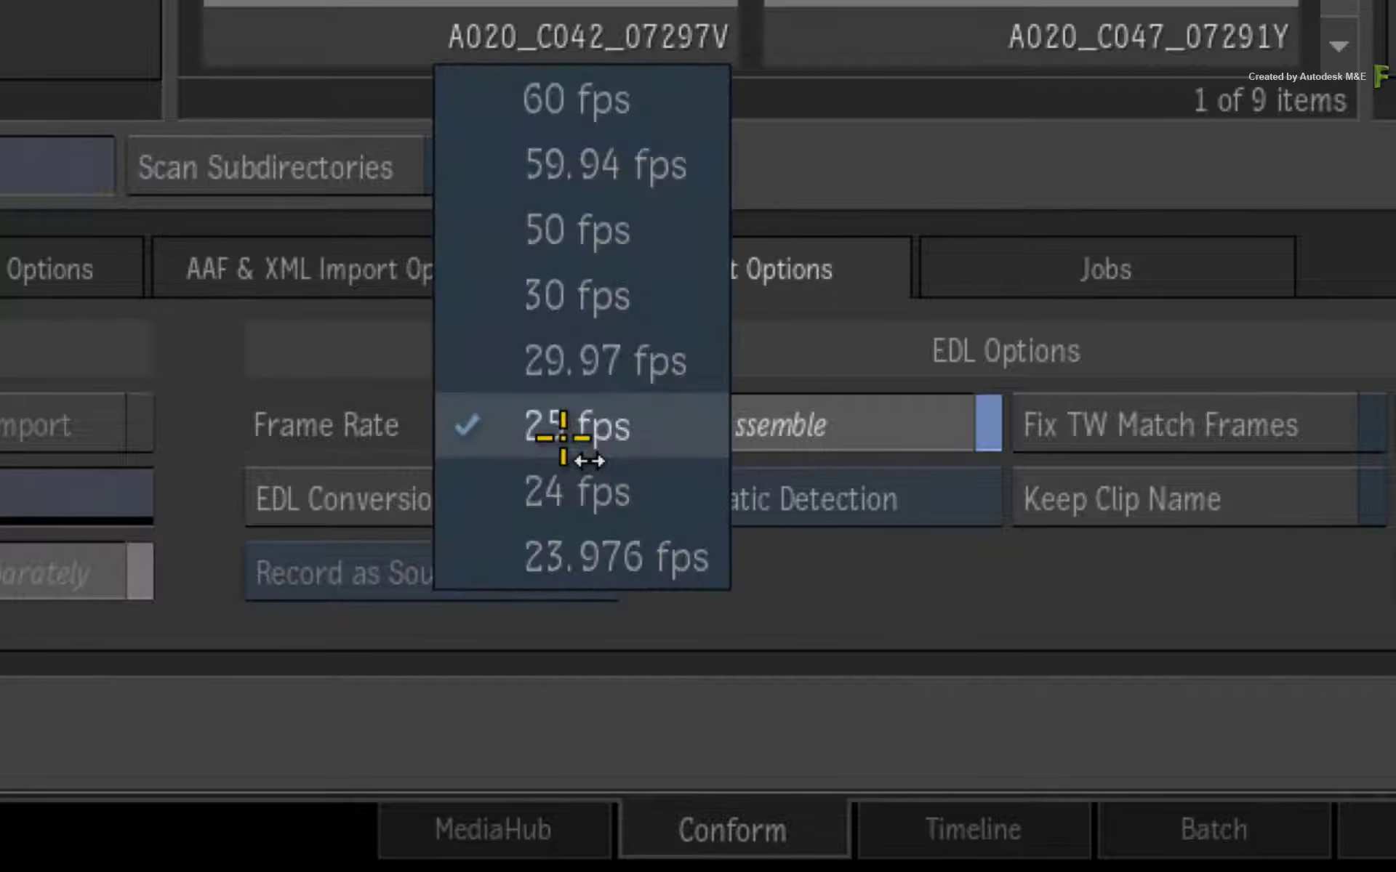
{"action": "left_click", "coordinate": [465, 547]}
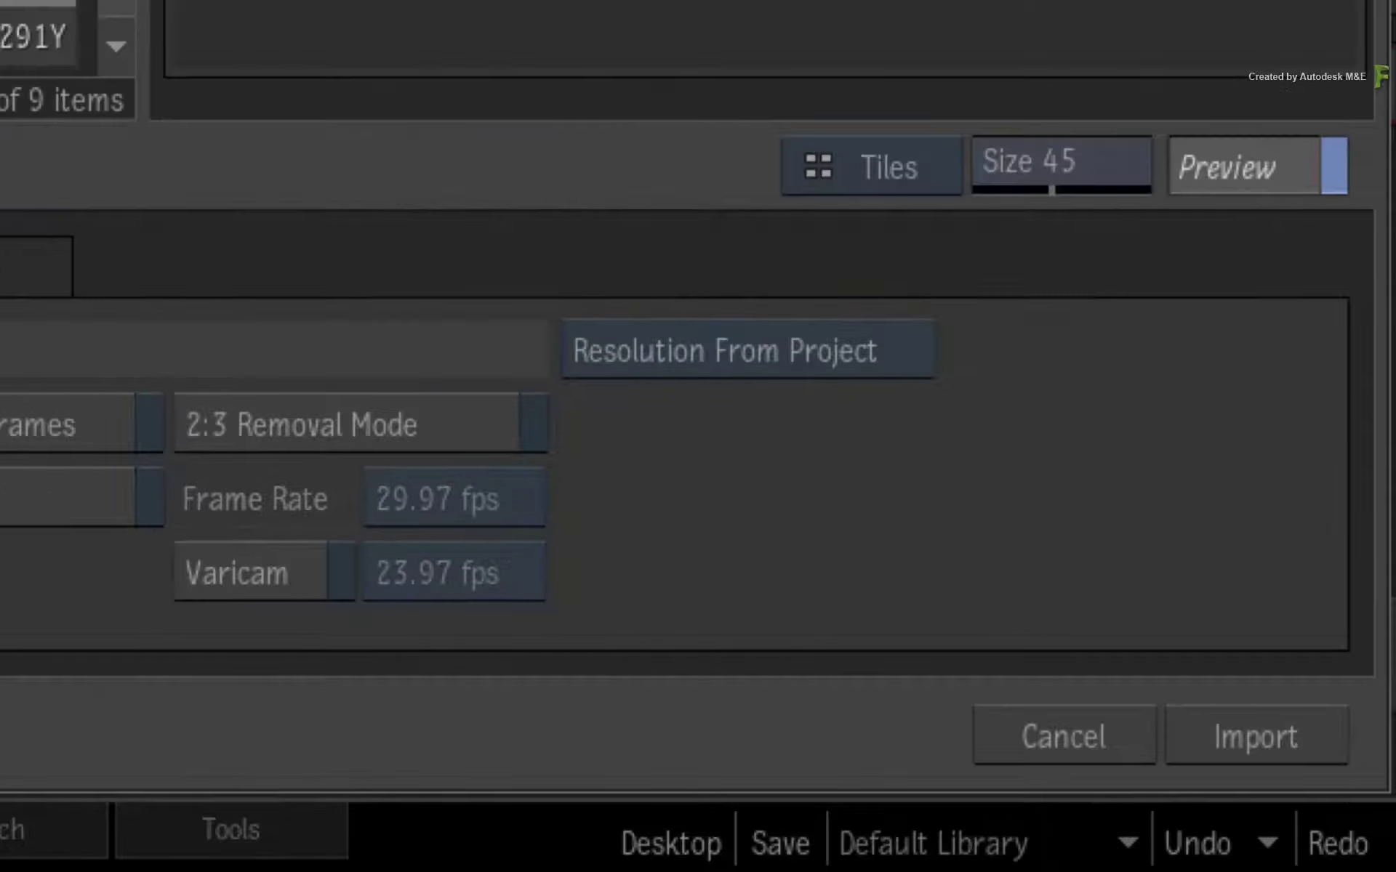
{"action": "left_click", "coordinate": [704, 349]}
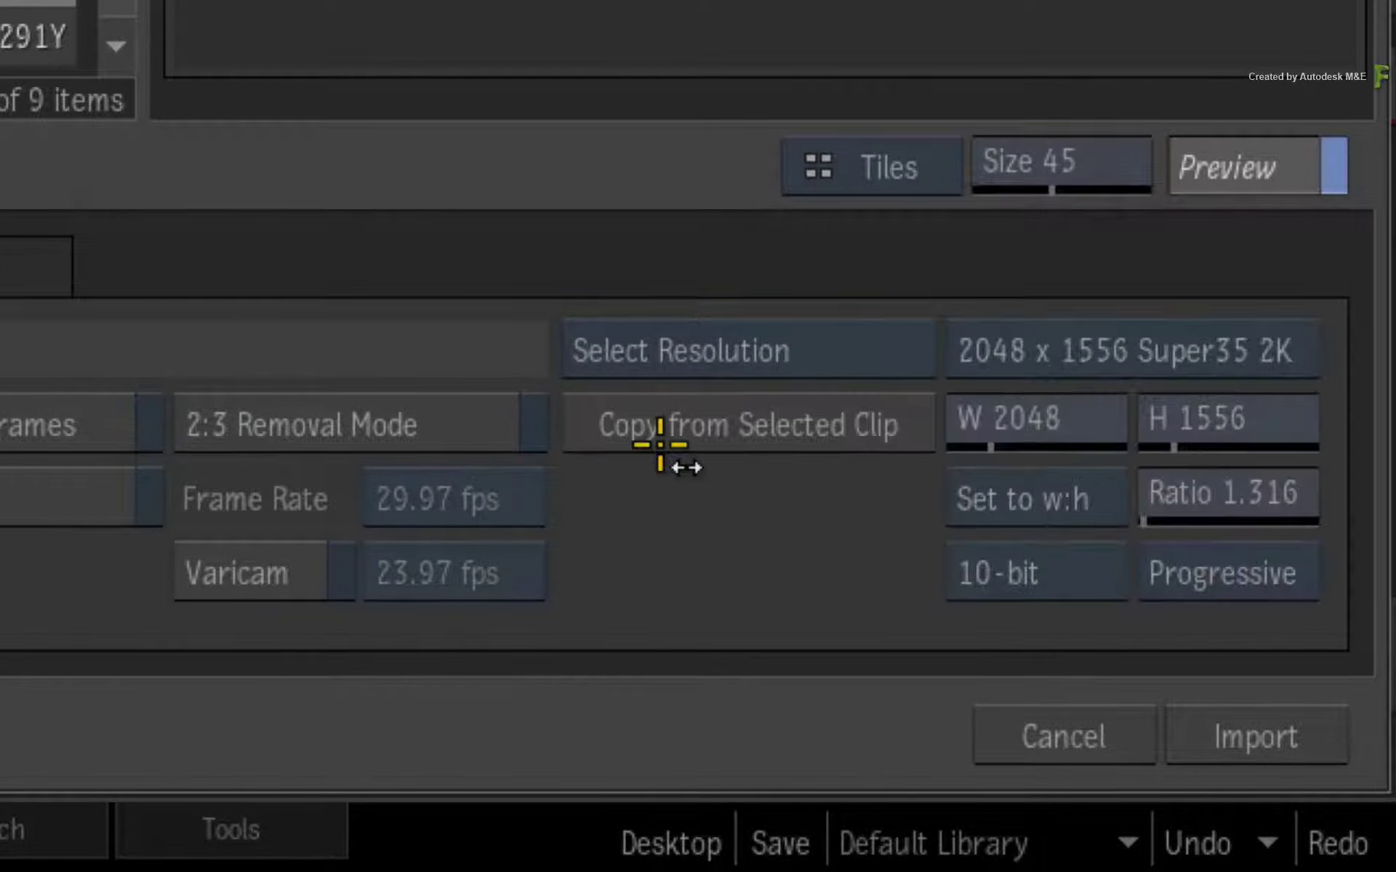
{"action": "left_click", "coordinate": [739, 430]}
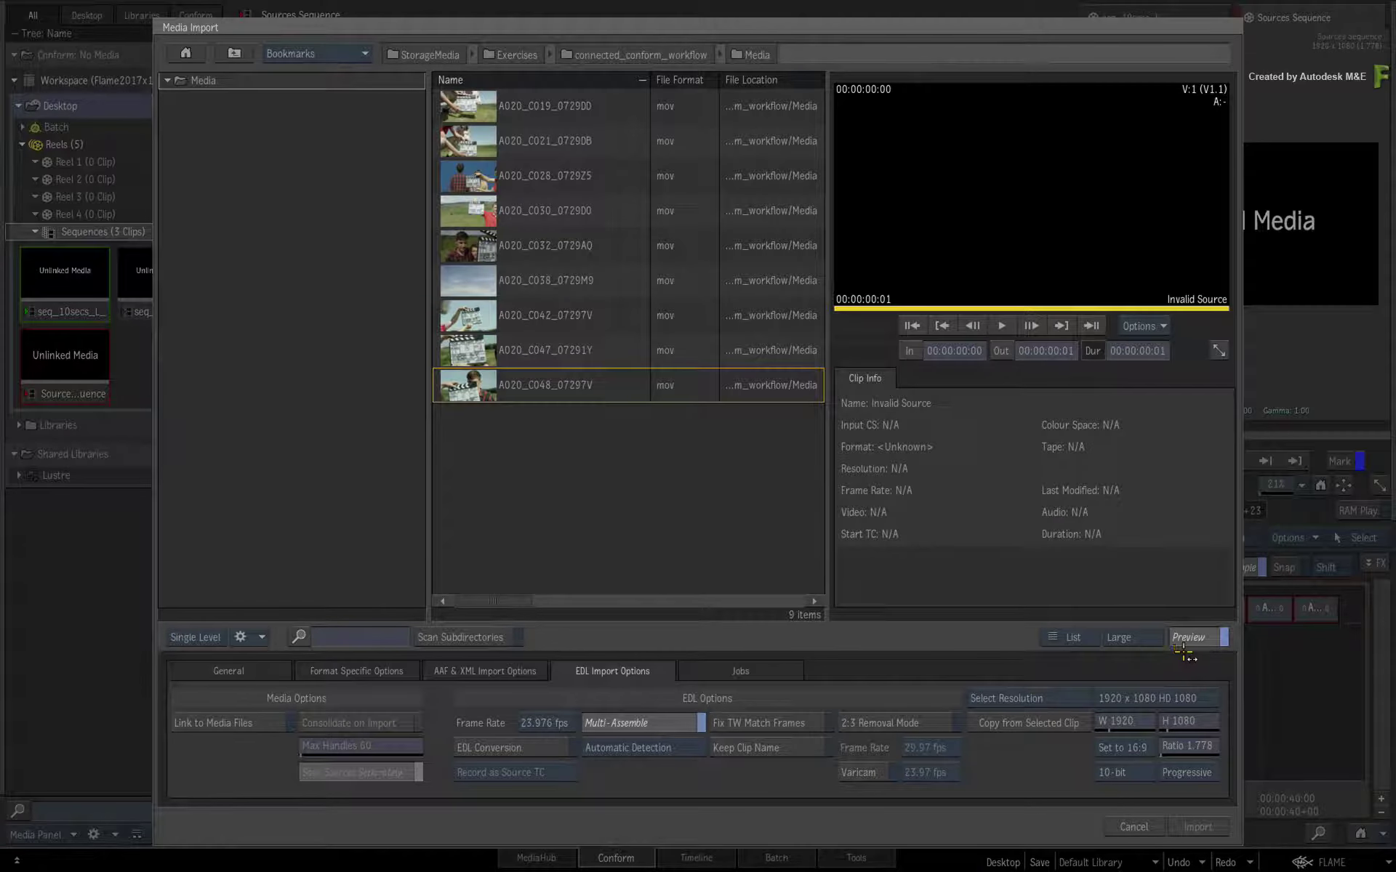
- Import the 10-second and 35-second EDLs from the EDLs folder
{"action": "left_click", "coordinate": [1222, 176]}
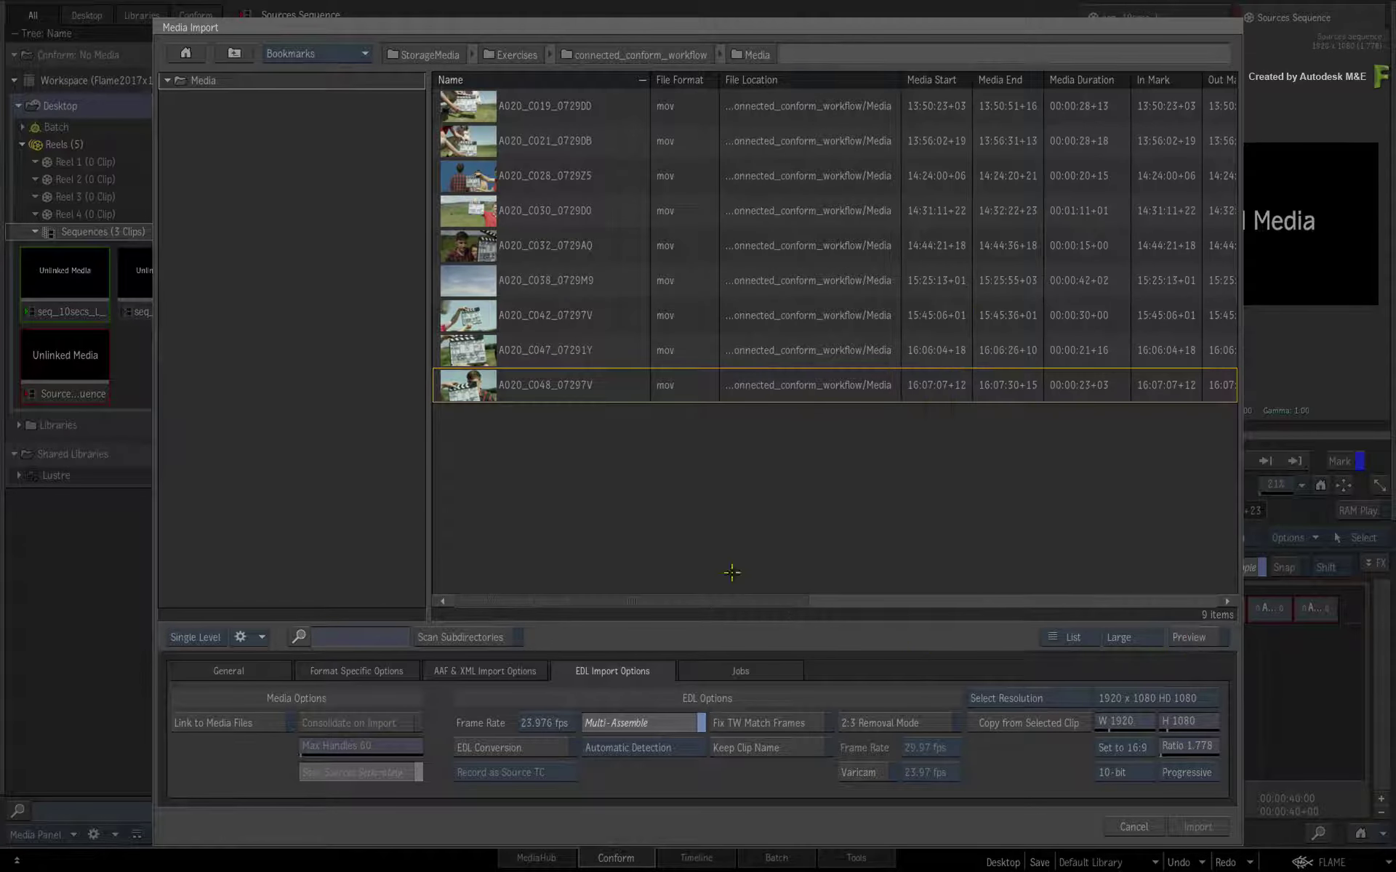
{"action": "left_click", "coordinate": [234, 53]}
{"action": "left_click", "coordinate": [223, 98]}
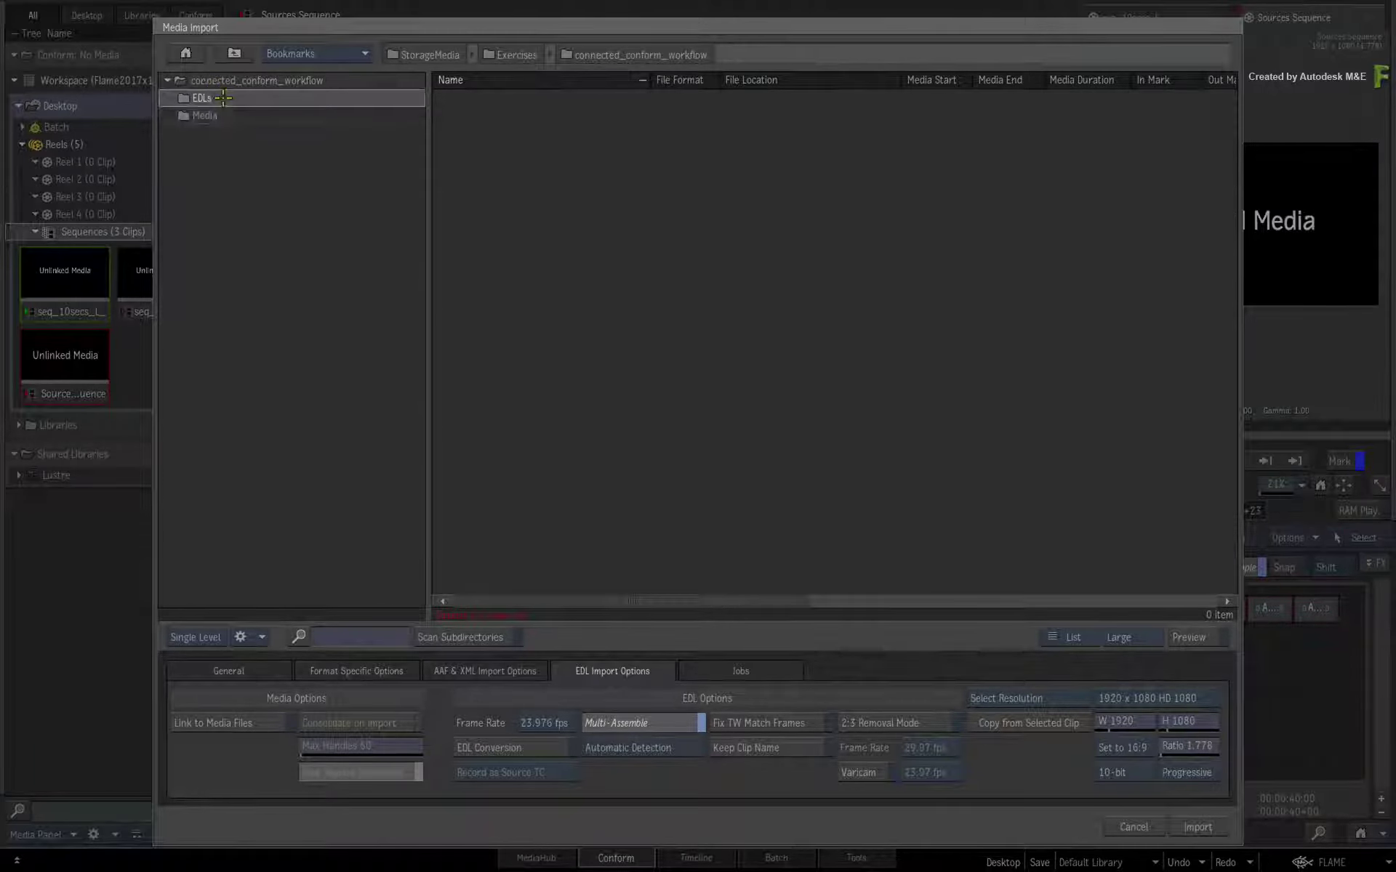
{"action": "double_click", "coordinate": [222, 97]}
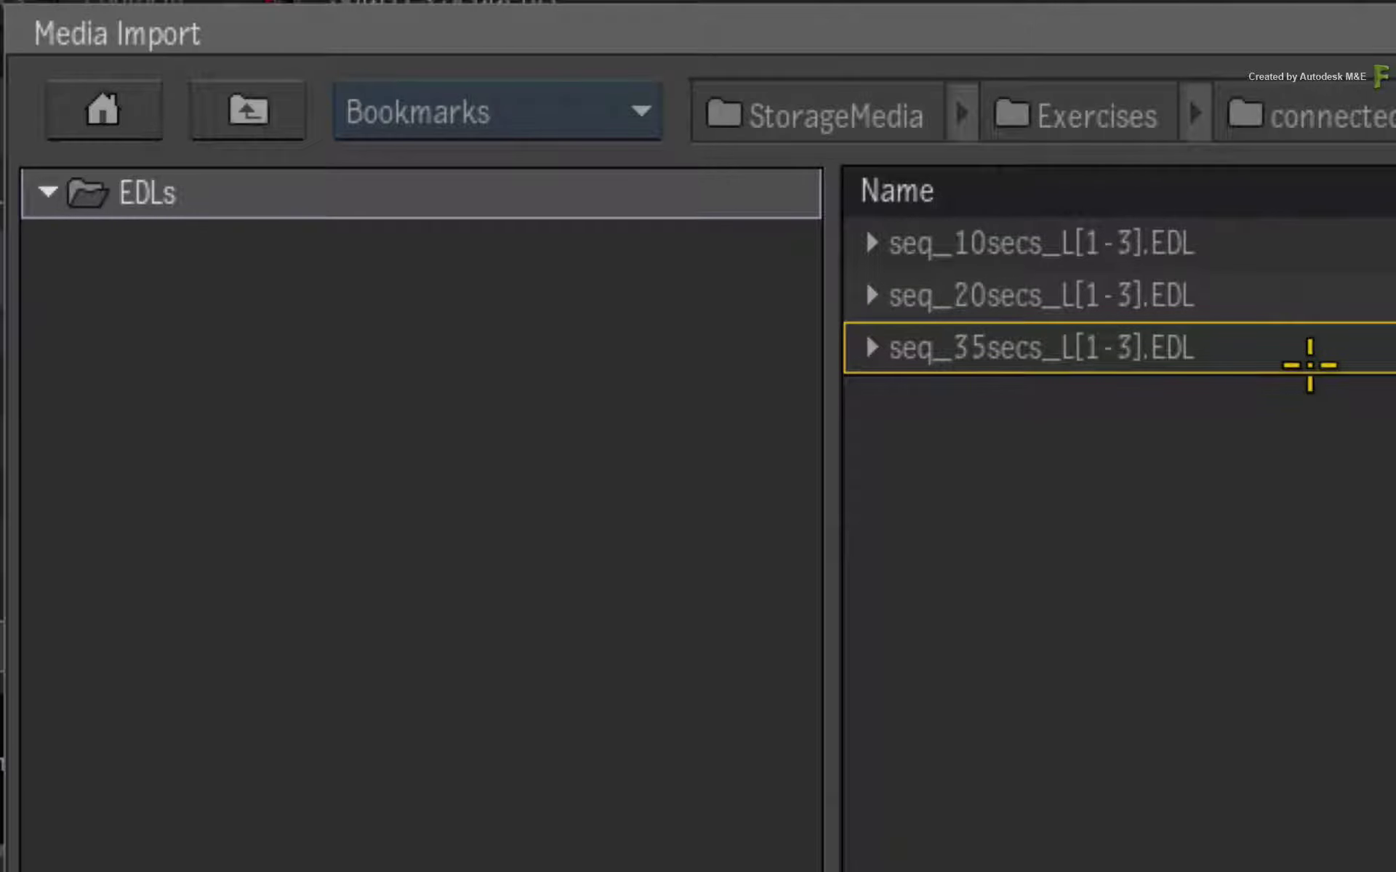
{"action": "left_click", "coordinate": [1285, 249]}
{"action": "left_click", "coordinate": [1206, 346], "text": "ctrl"}
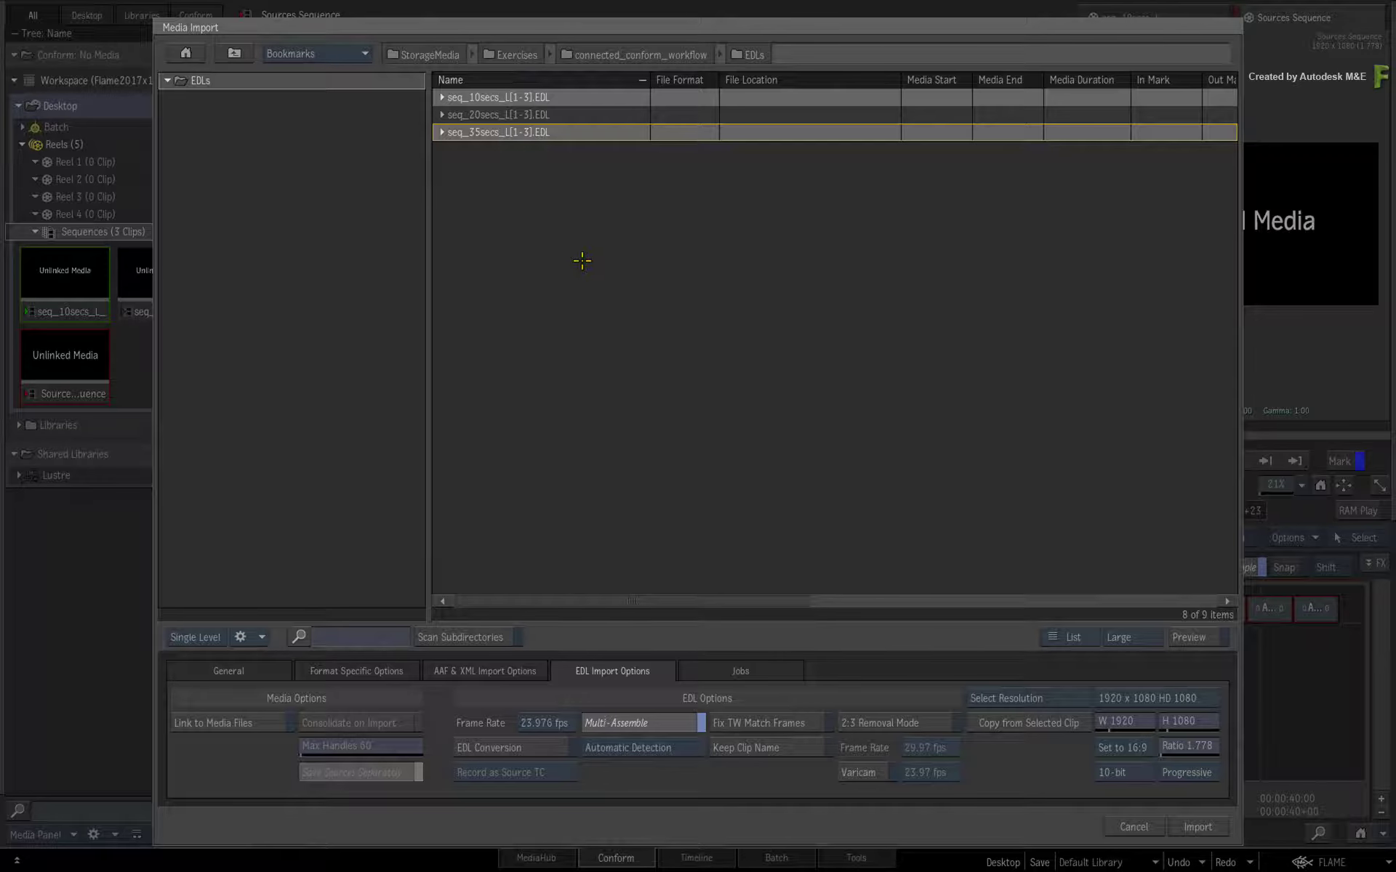
{"action": "left_click", "coordinate": [1198, 828]}
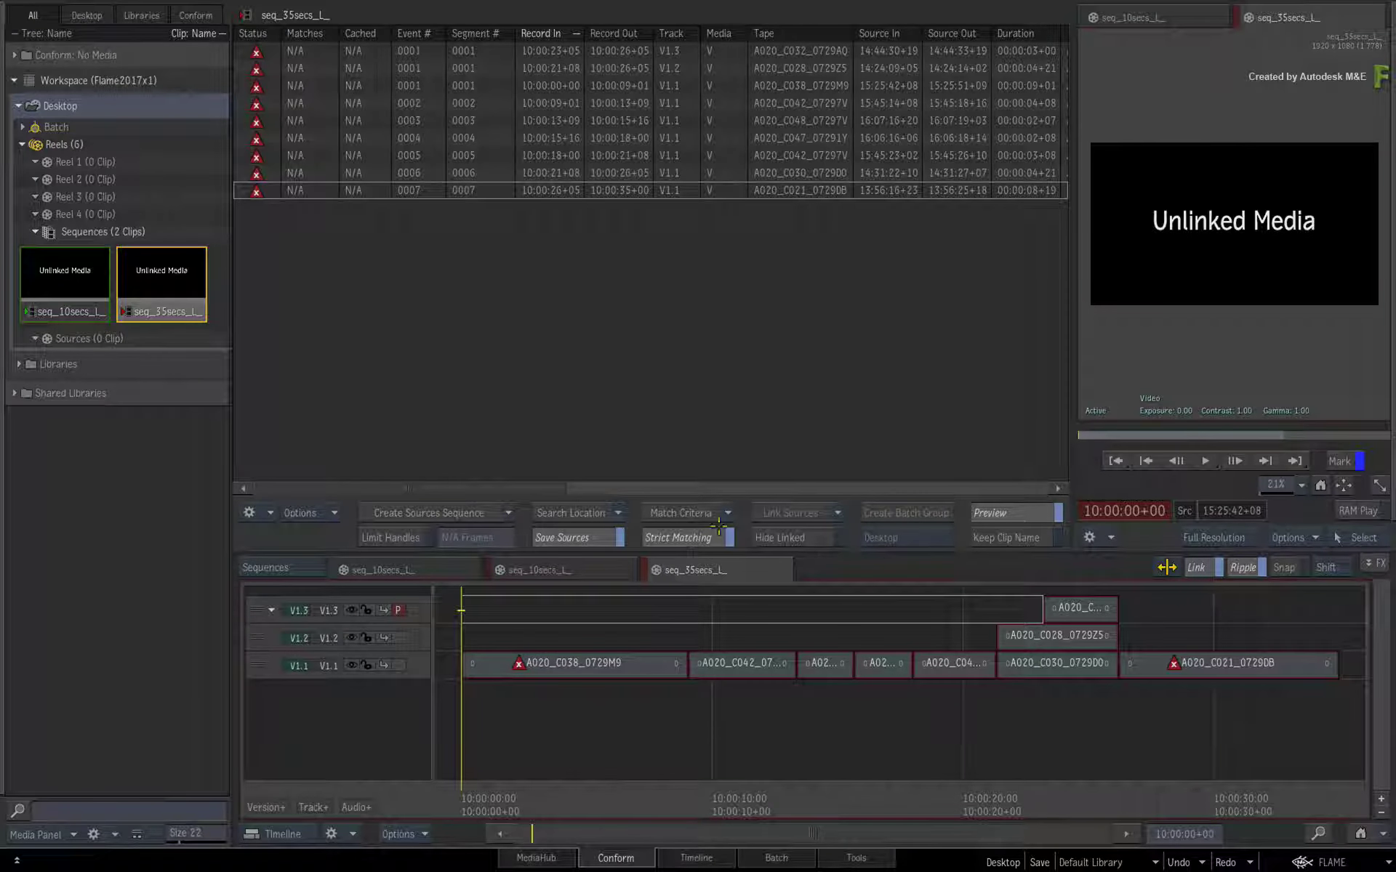
- Compare the imported seq_10secs_L_ and seq_35secs_L_ sequences
{"action": "left_click", "coordinate": [596, 569]}
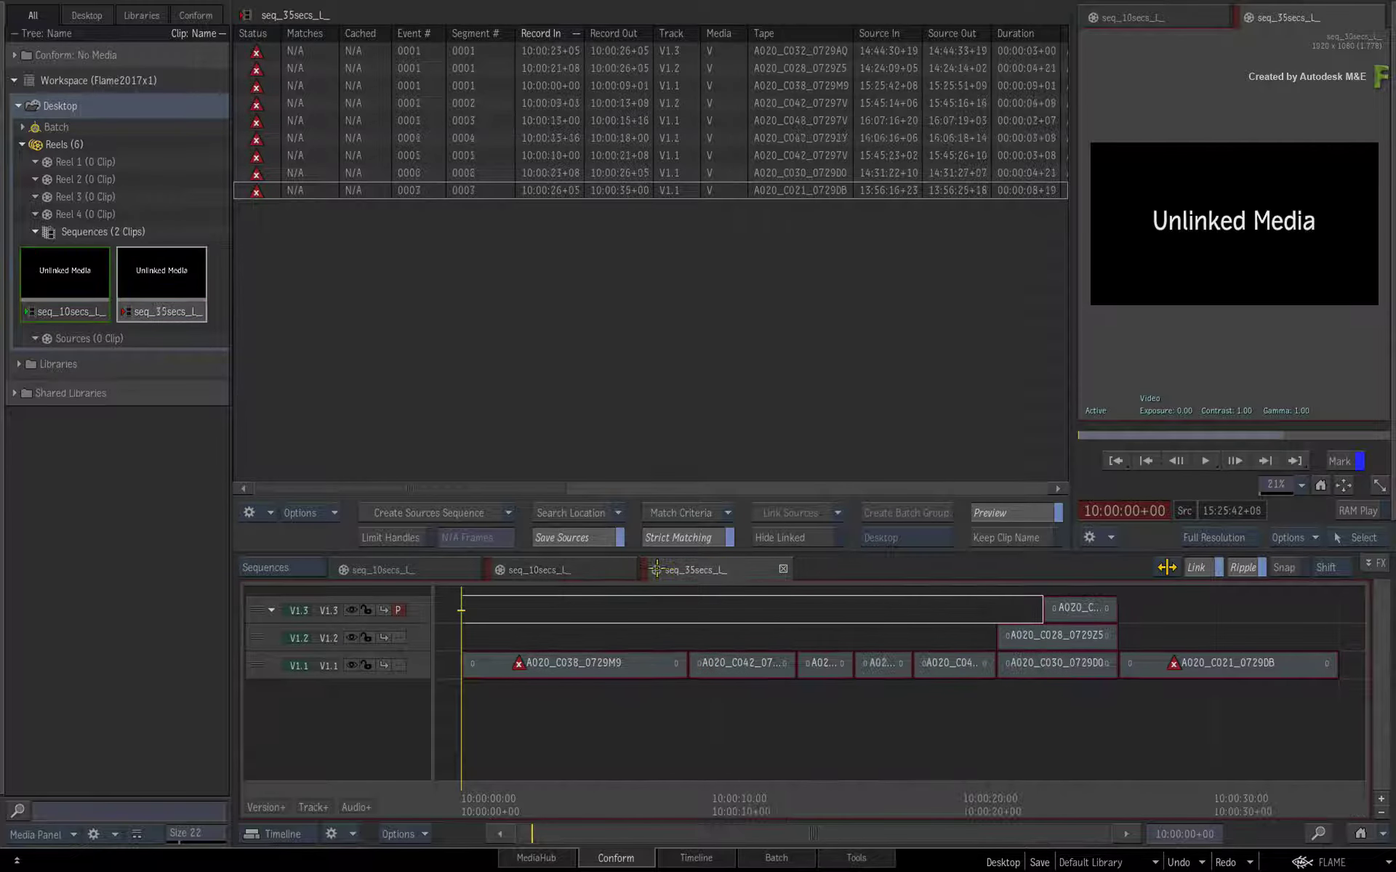
{"action": "left_click", "coordinate": [612, 571]}
{"action": "left_click", "coordinate": [721, 571]}
{"action": "left_click", "coordinate": [617, 572]}
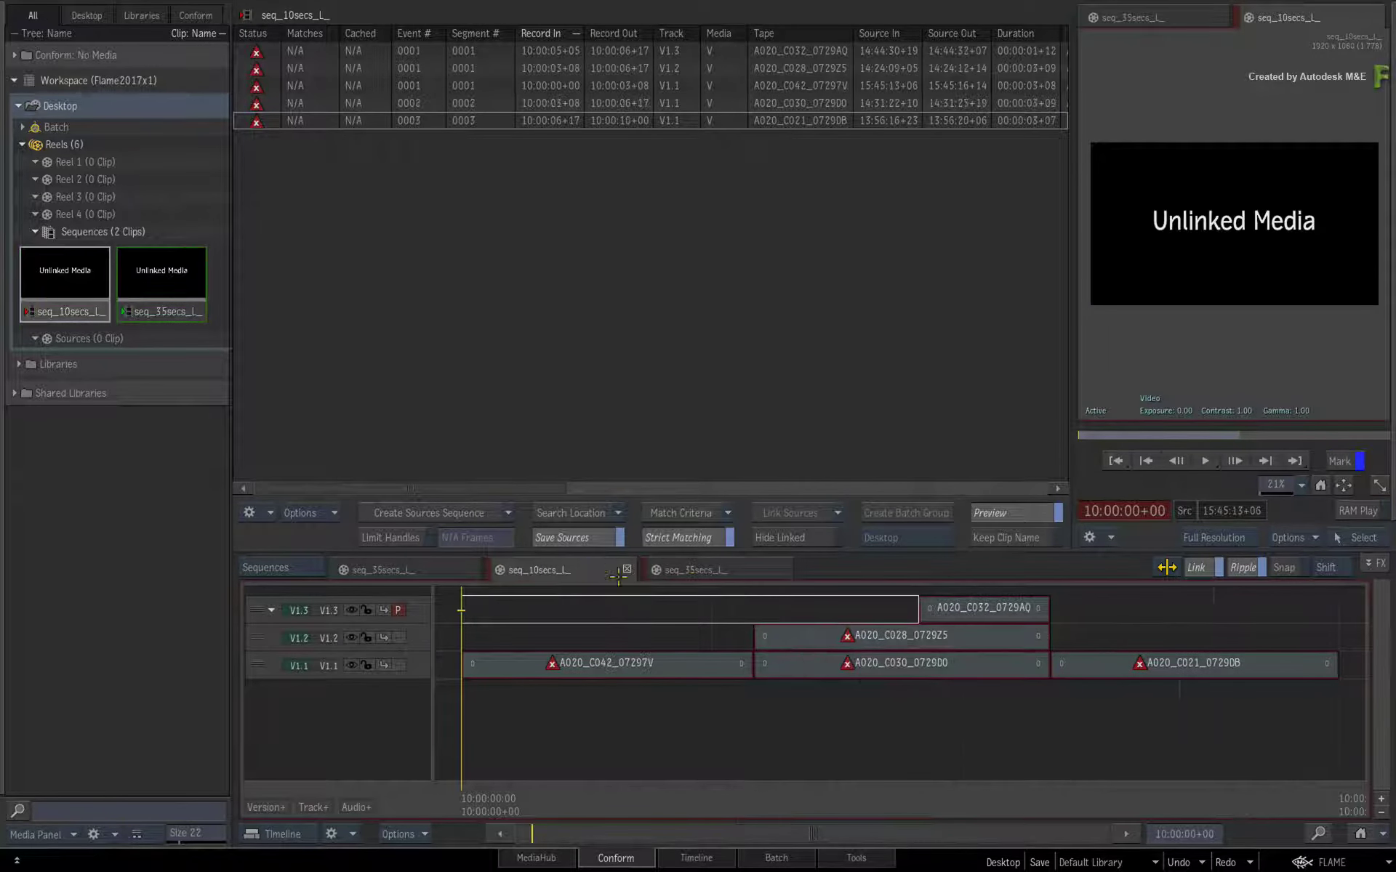
{"action": "left_click", "coordinate": [716, 571]}
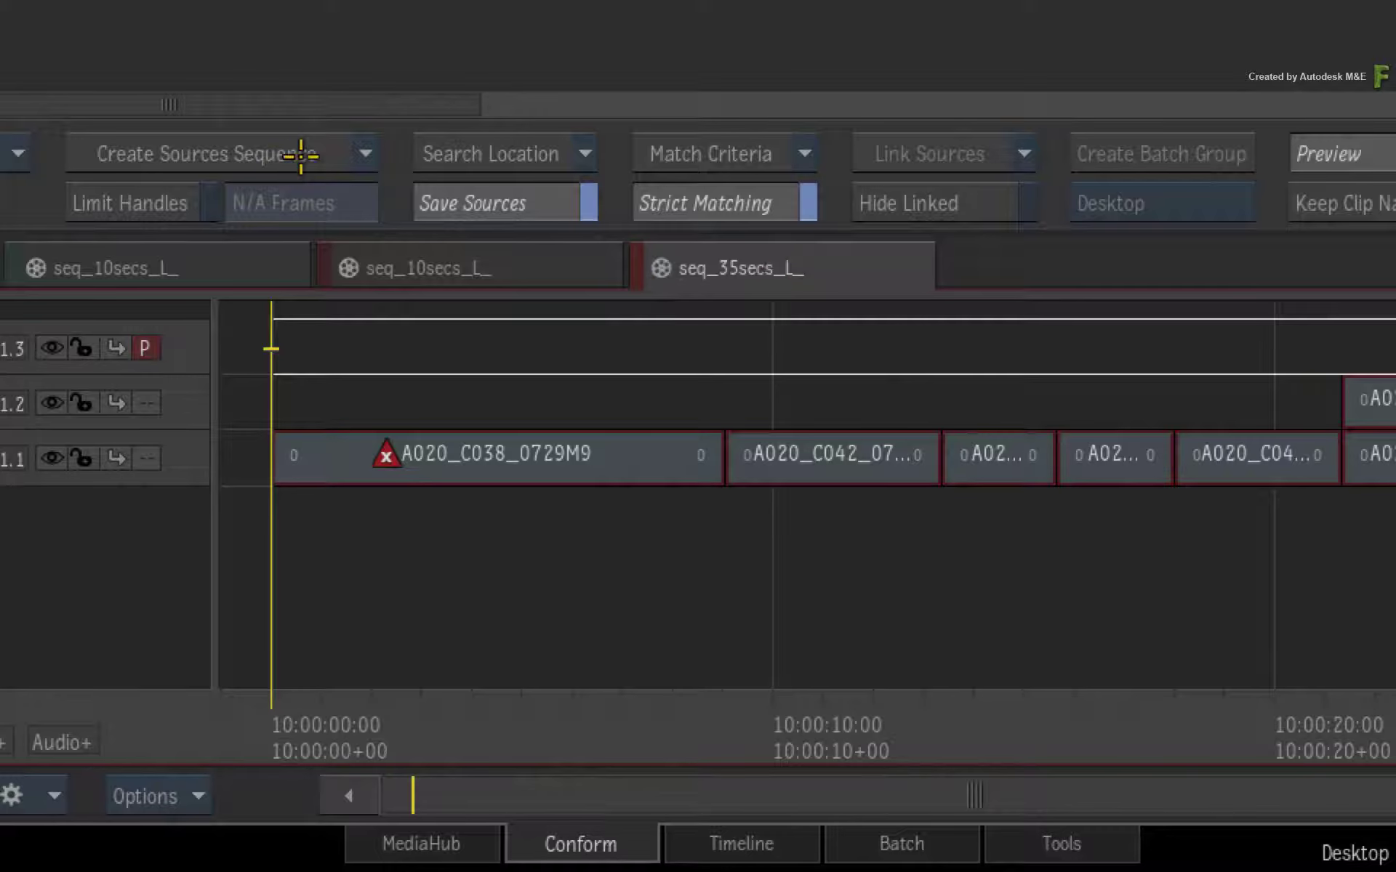
- Create a Sources Sequence of all nine source clips and scrub through it
{"action": "left_click", "coordinate": [300, 154]}
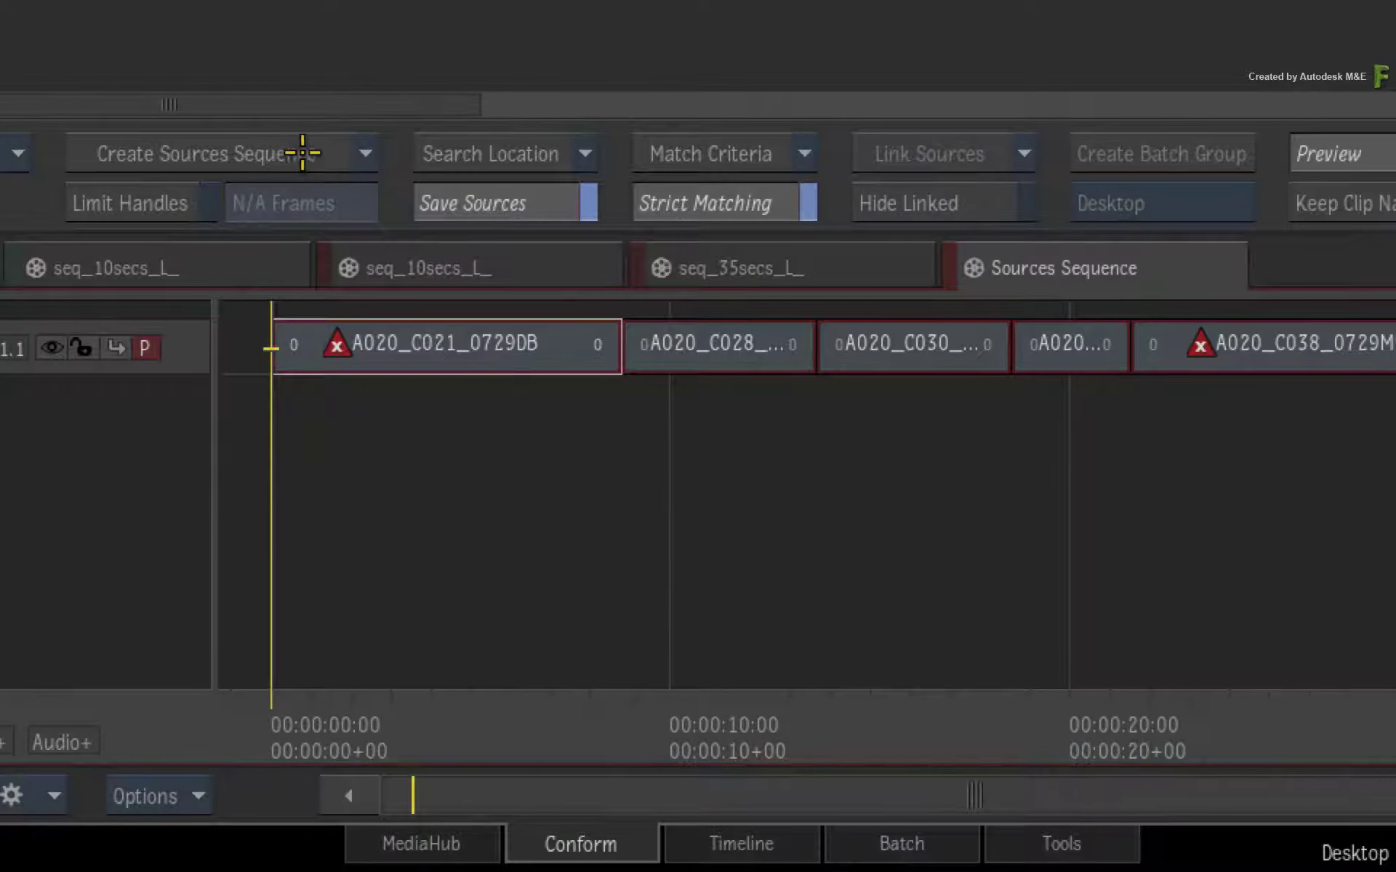
{"action": "left_click", "coordinate": [301, 725]}
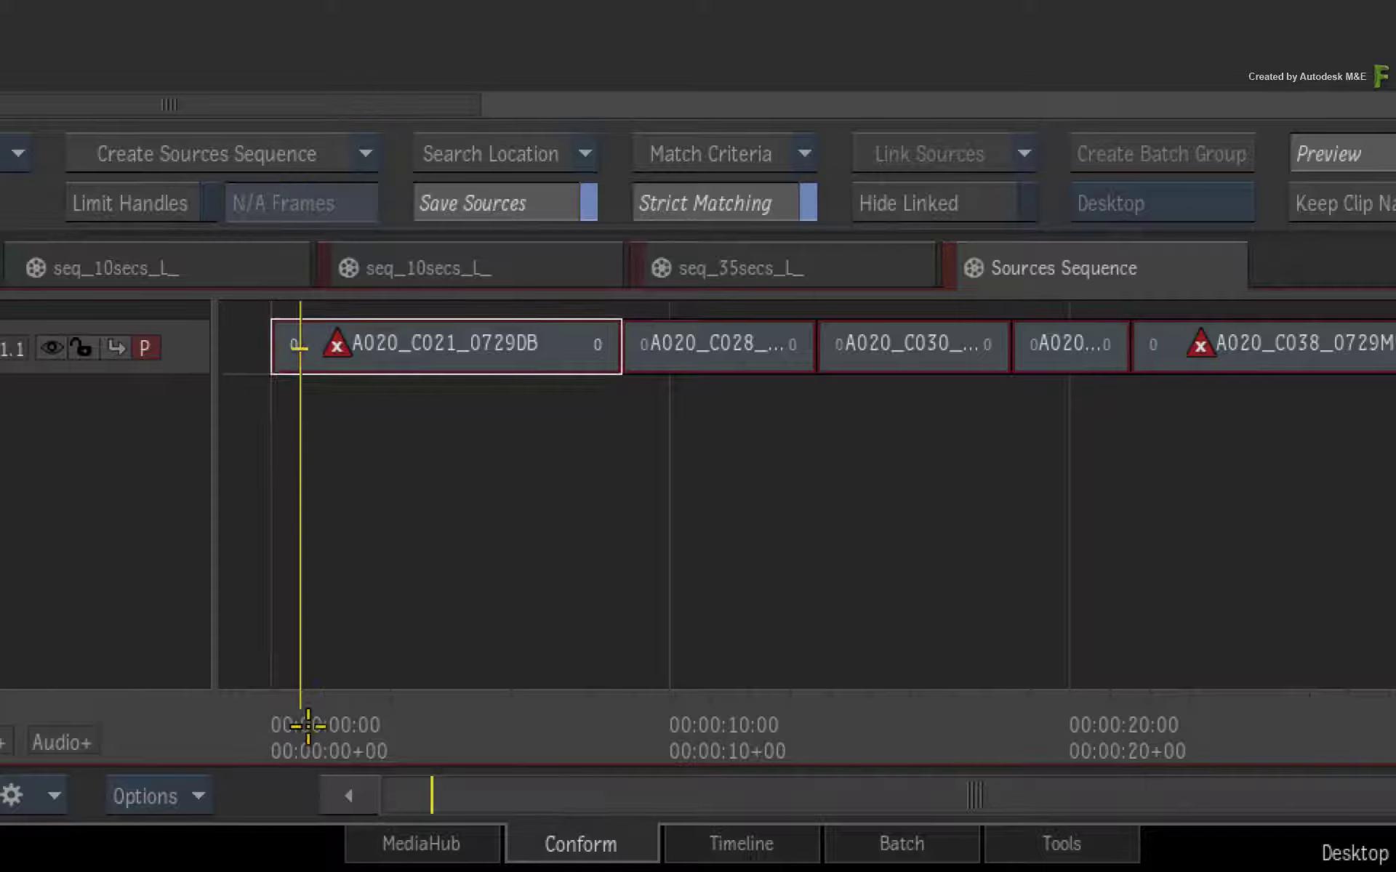
{"action": "left_click_drag", "start_coordinate": [308, 725], "coordinate": [601, 624]}
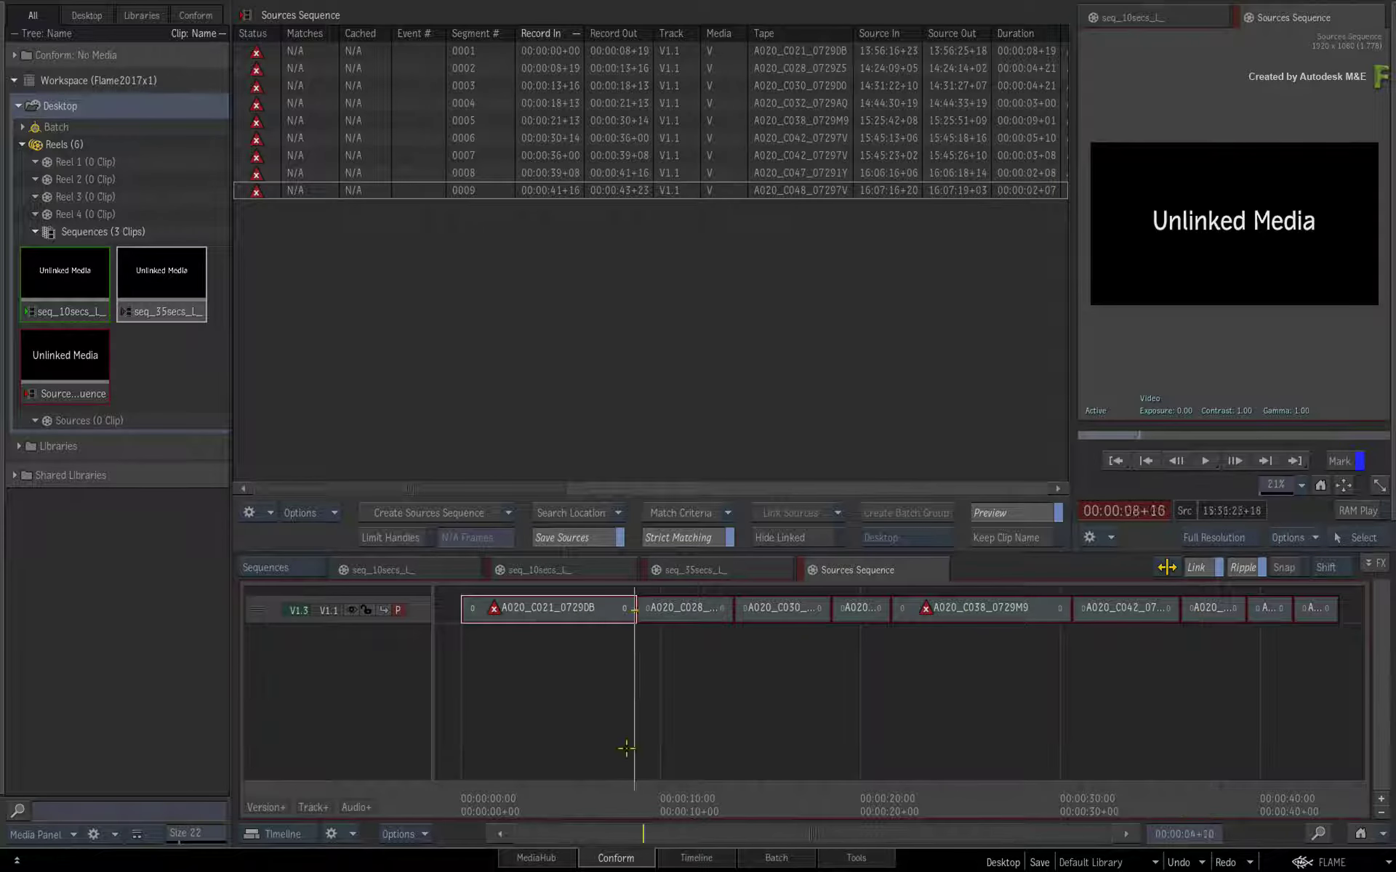
{"action": "left_click_drag", "start_coordinate": [626, 749], "coordinate": [520, 727]}
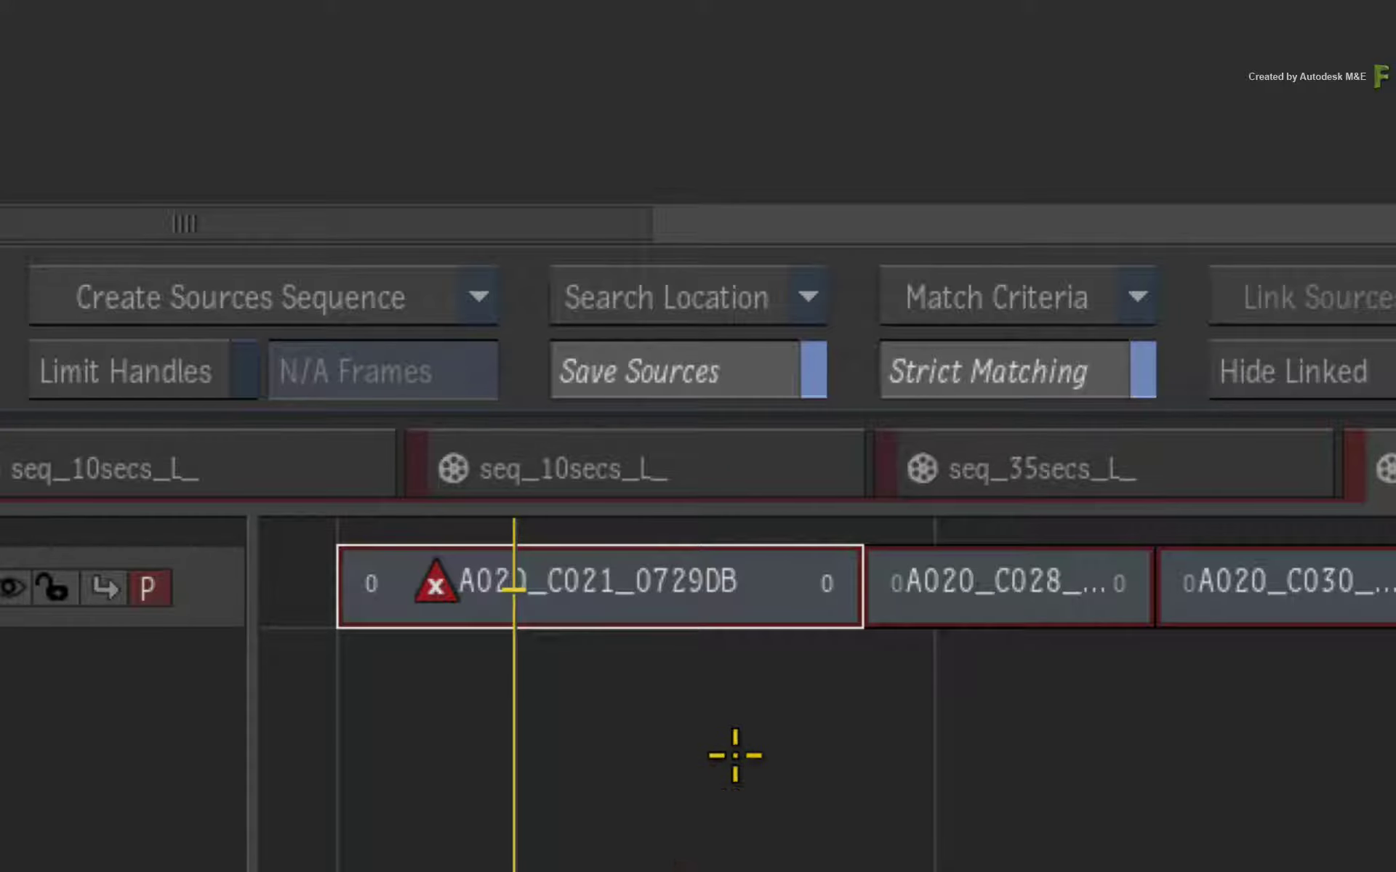
- Set the source media search location to the connected_conform_workflow Media folder
{"action": "left_click", "coordinate": [663, 298]}
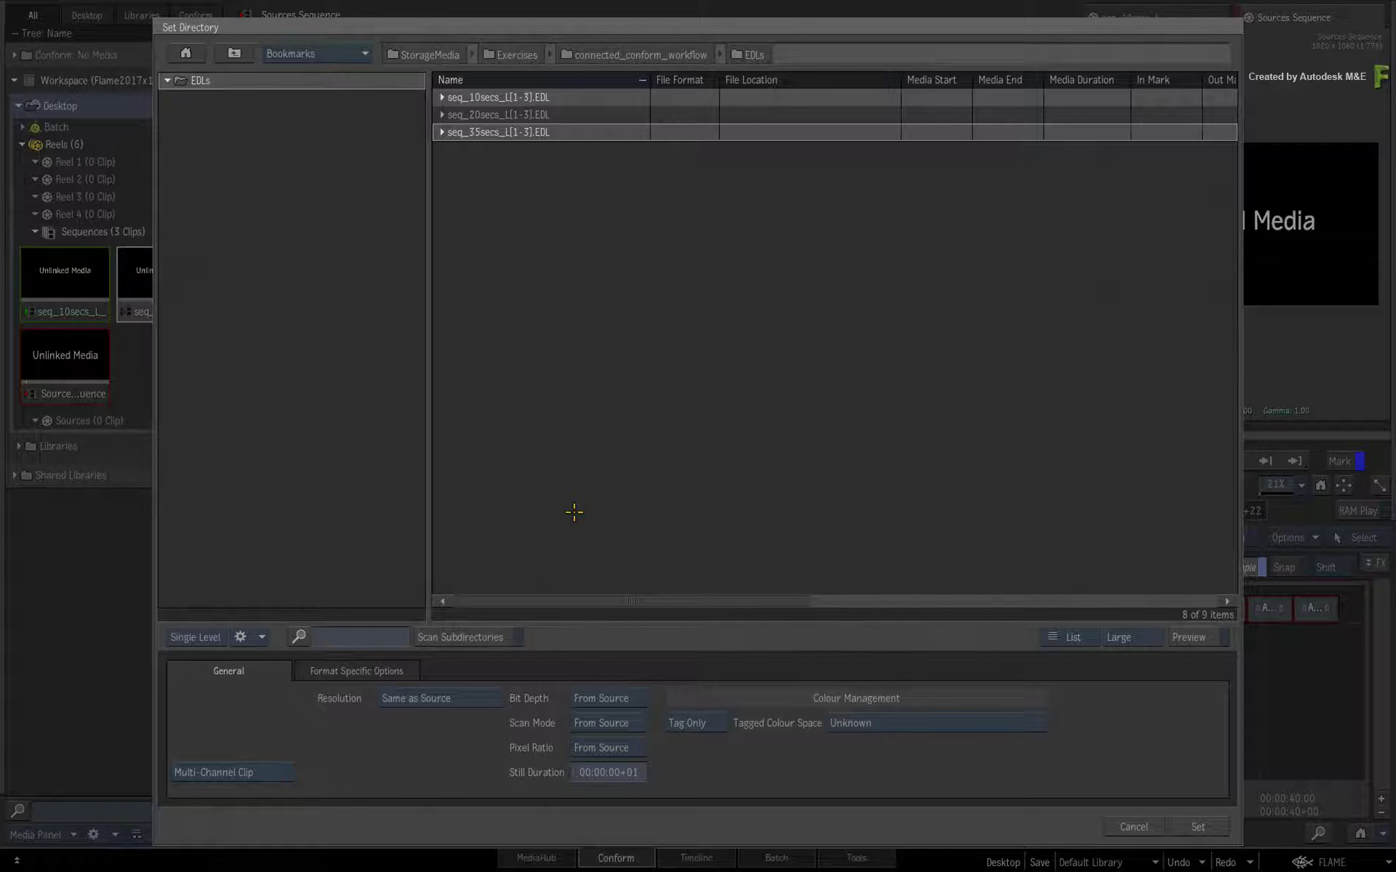
{"action": "left_click", "coordinate": [233, 54]}
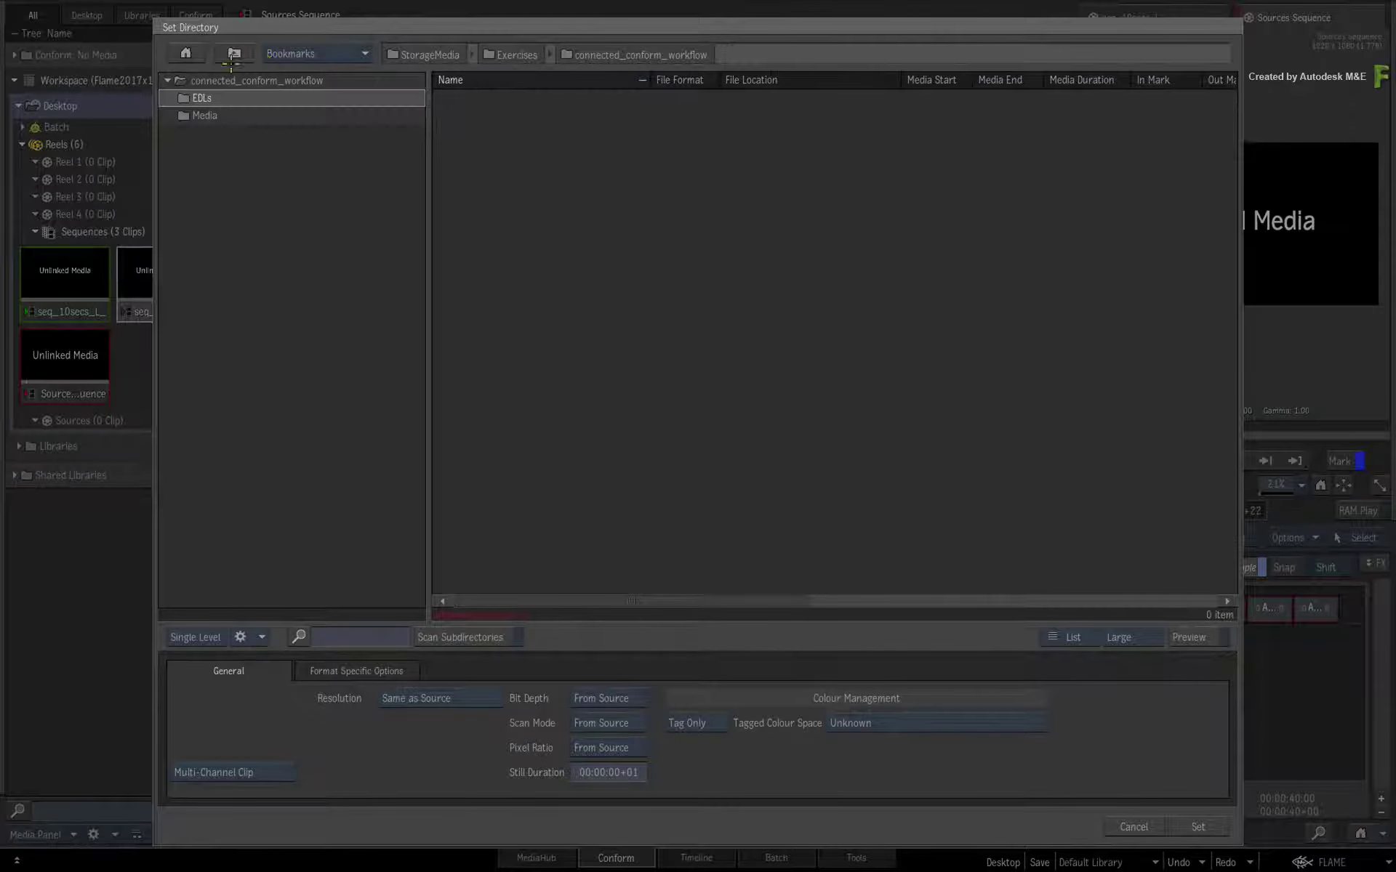
{"action": "double_click", "coordinate": [220, 115]}
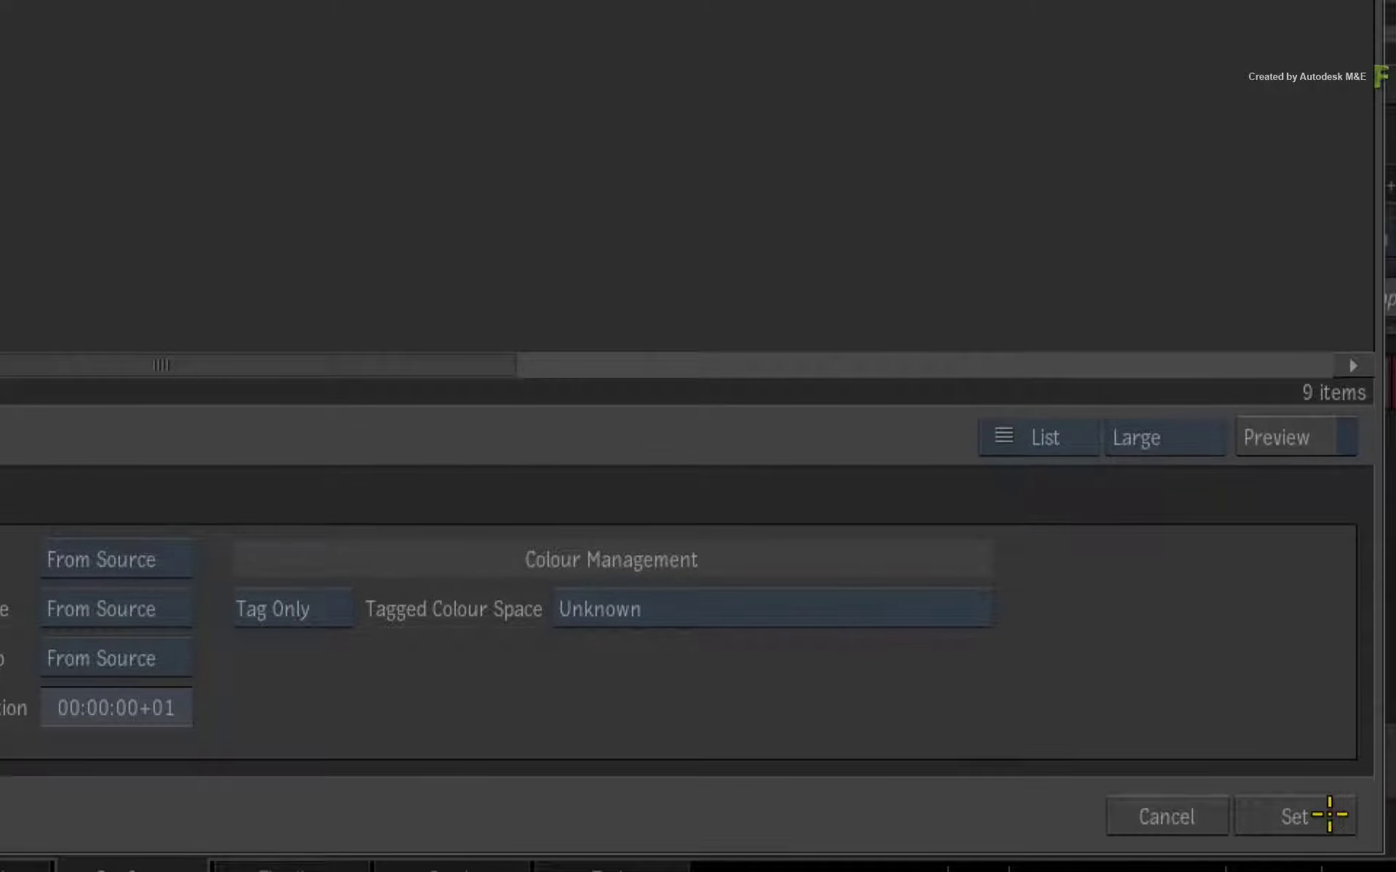
{"action": "left_click", "coordinate": [1306, 815]}
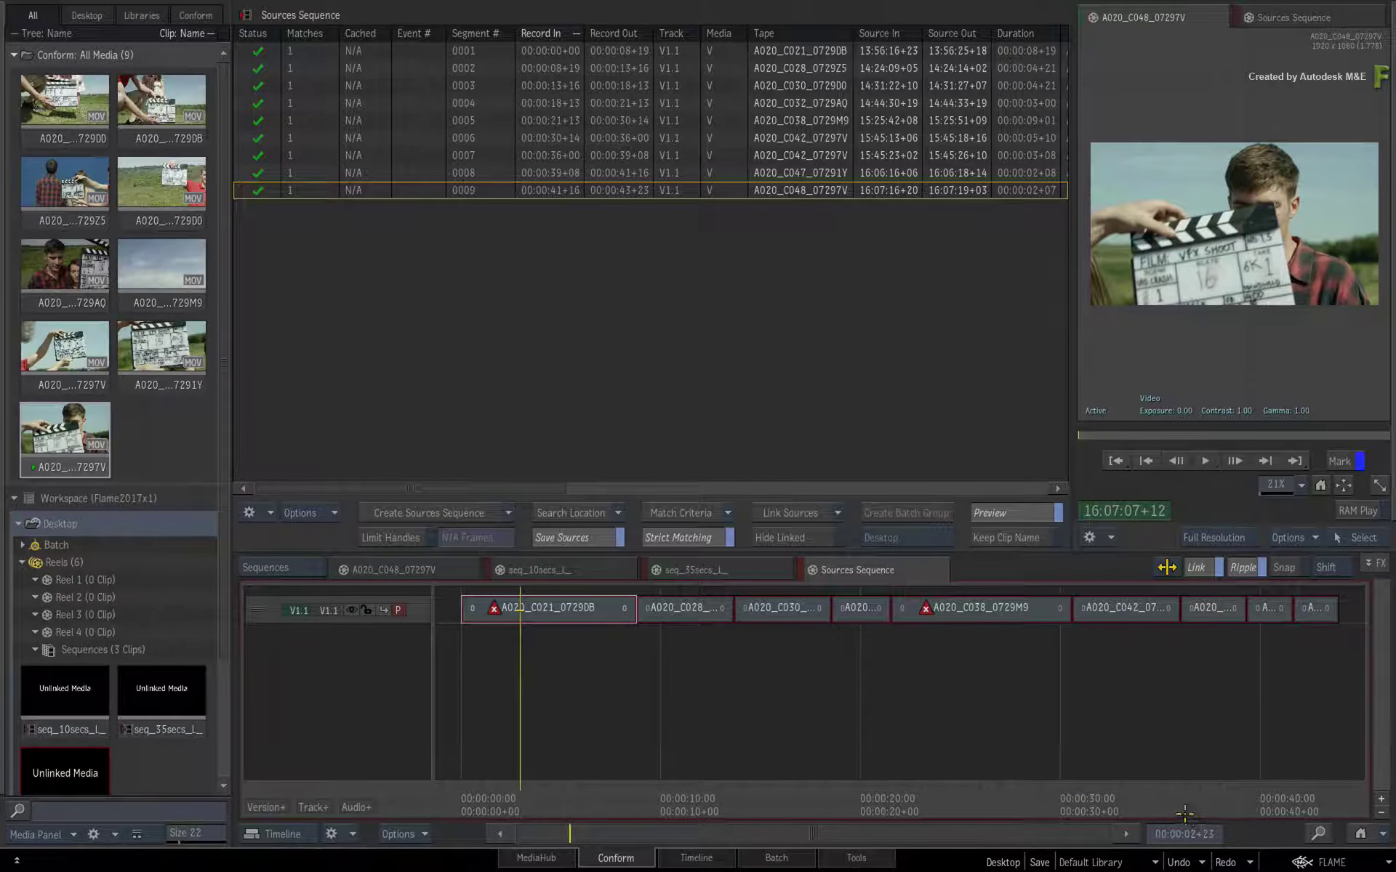
- Apply the Source Timecode and Tape match criteria so each event finds one source, then collapse Conform: All Media
{"action": "left_click", "coordinate": [681, 513]}
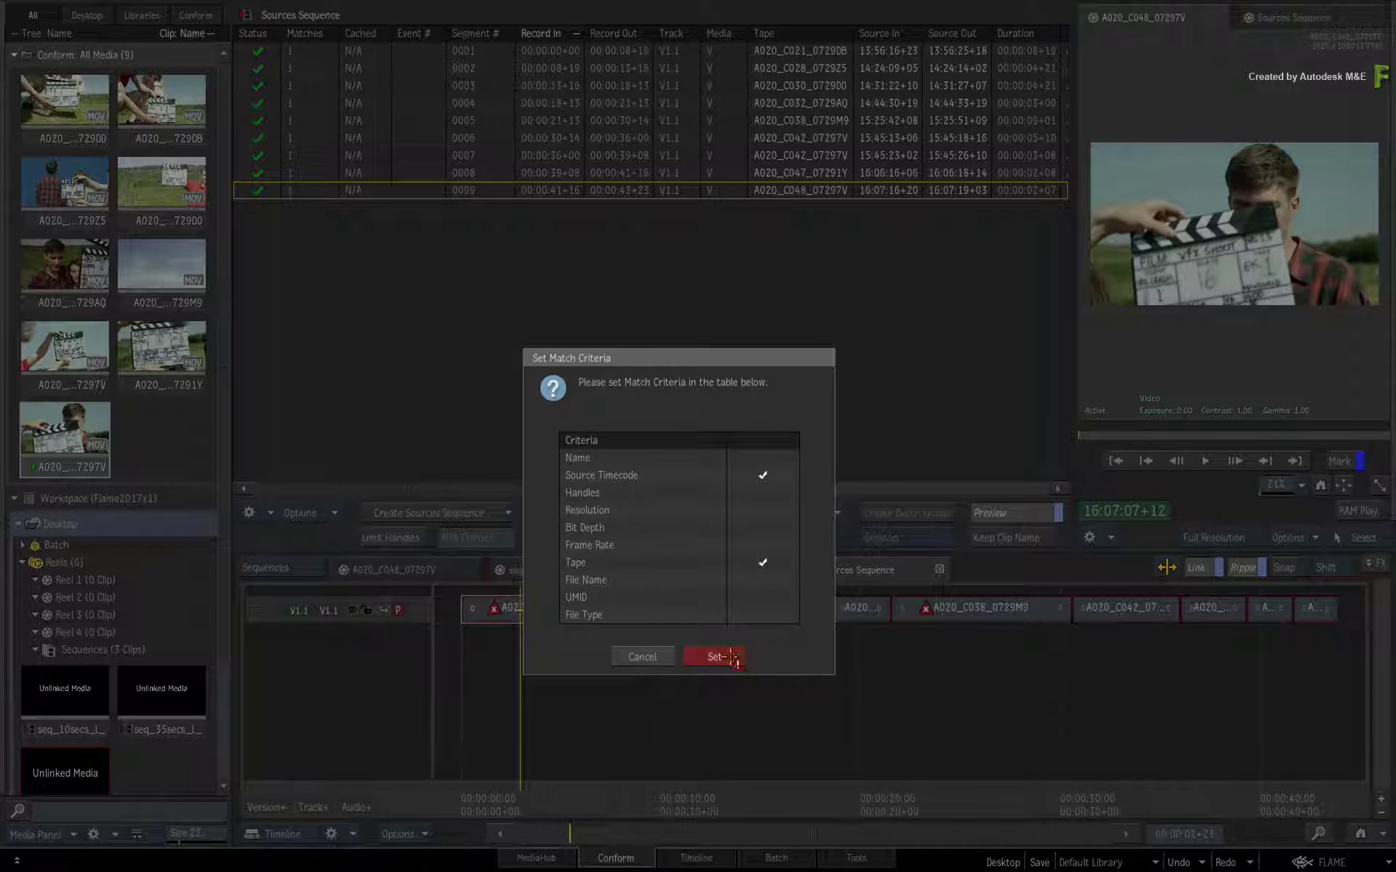
{"action": "left_click", "coordinate": [720, 656]}
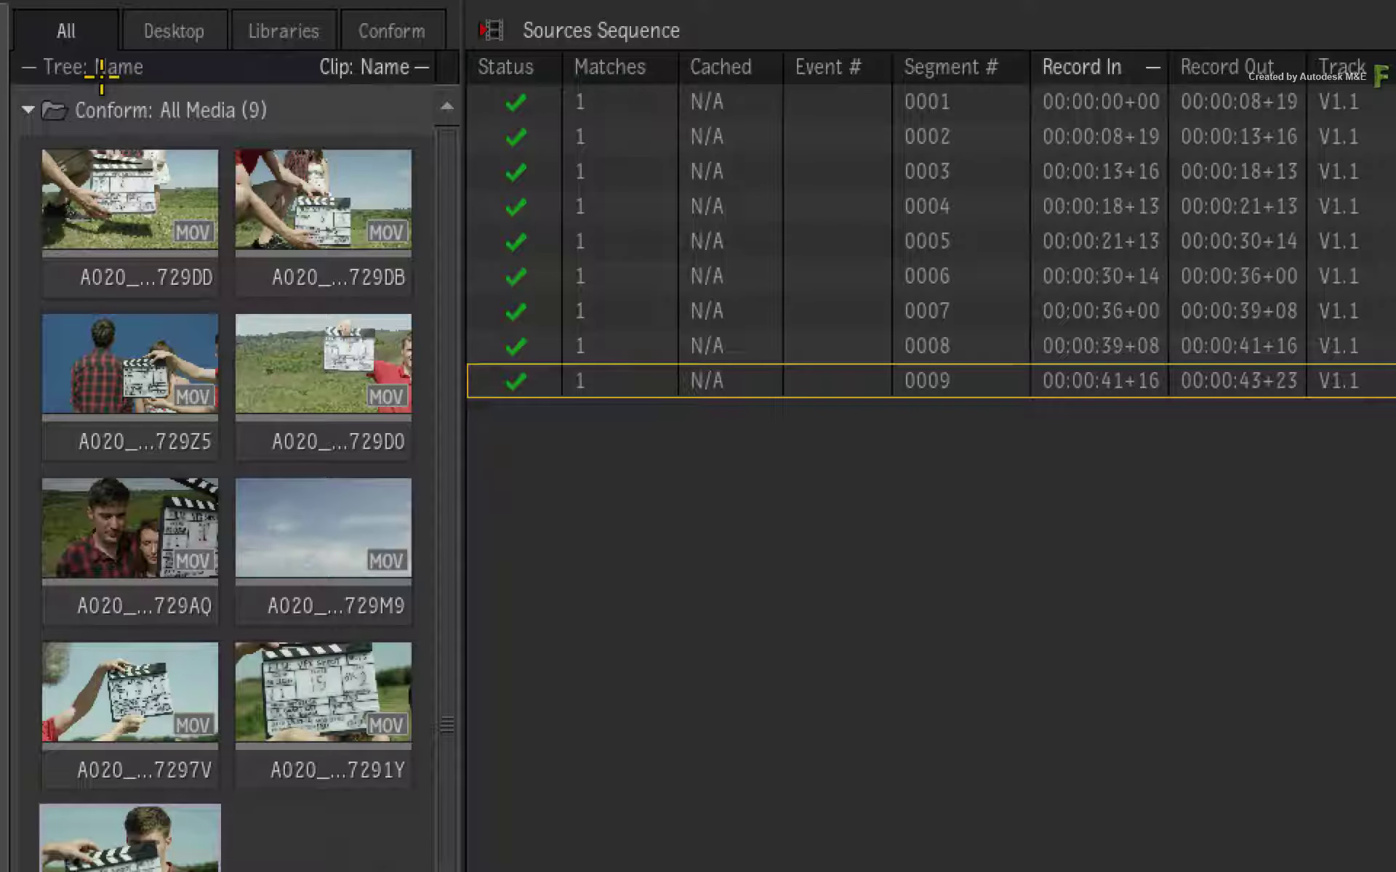
{"action": "left_click", "coordinate": [14, 54]}
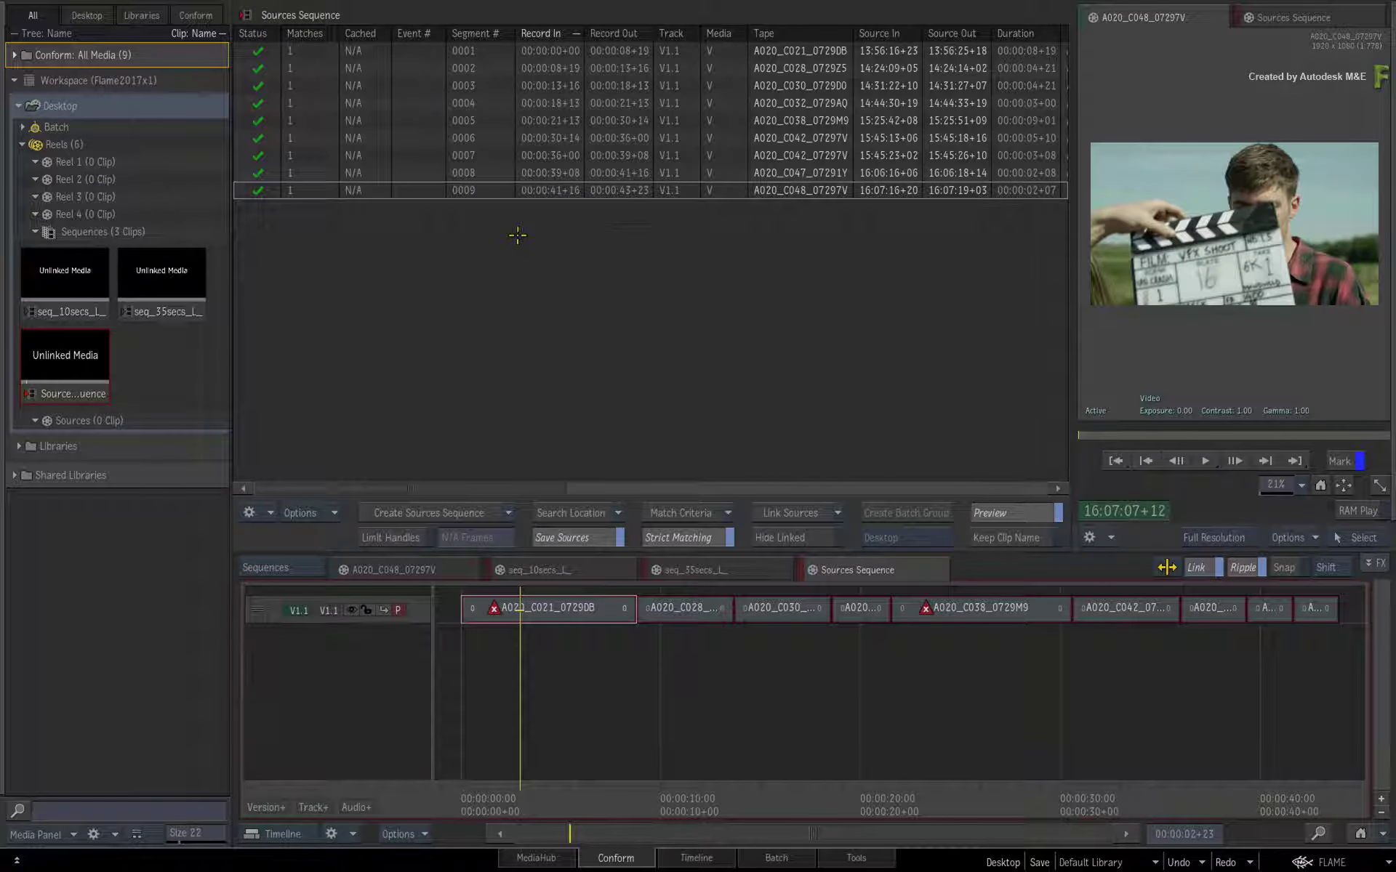
- Link the eight matched source clips, then review the Sources, 10-second and 35-second sequences
{"action": "left_click", "coordinate": [803, 511]}
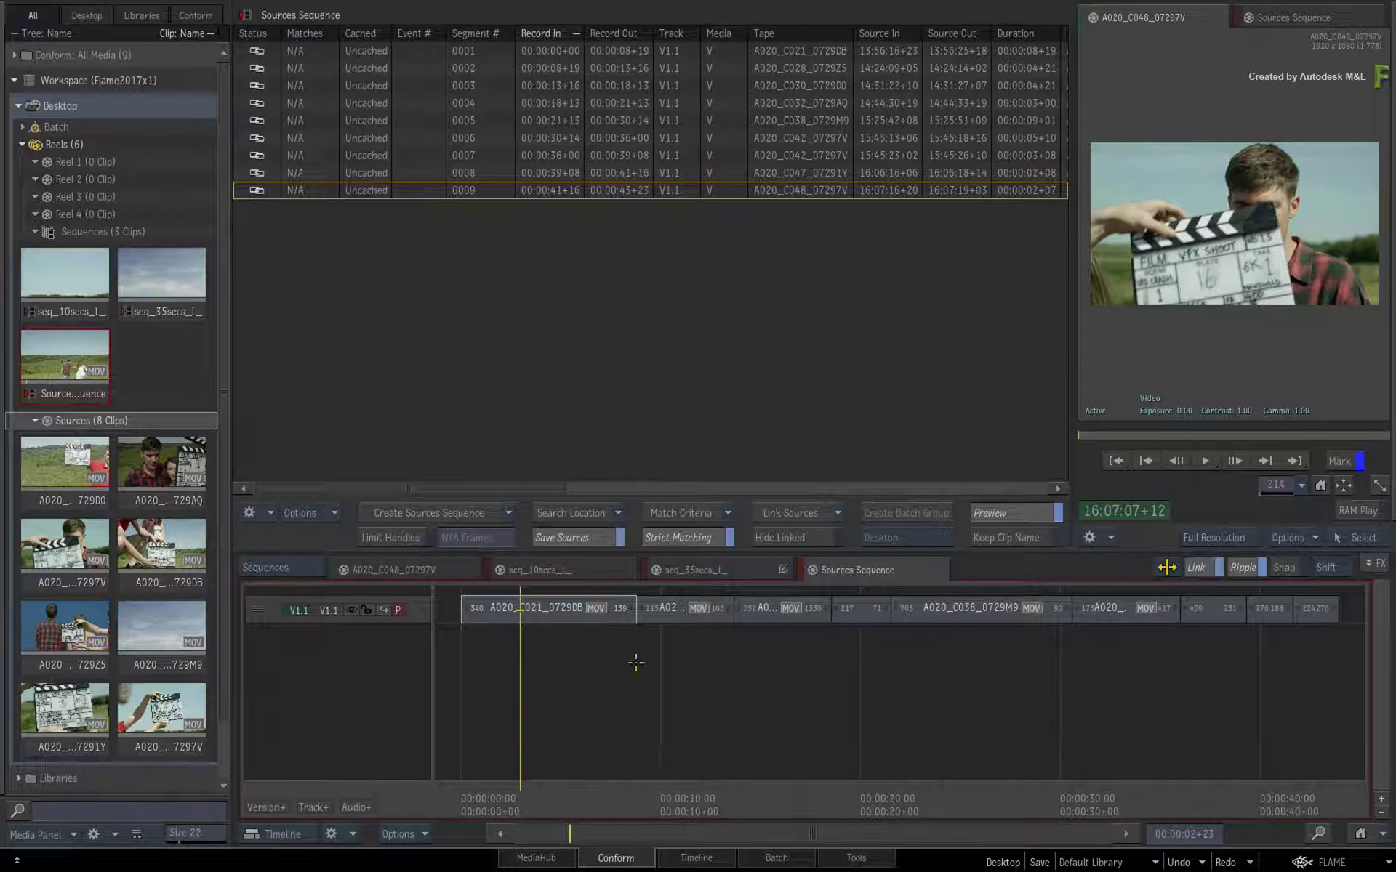
{"action": "left_click_drag", "start_coordinate": [526, 790], "coordinate": [579, 673]}
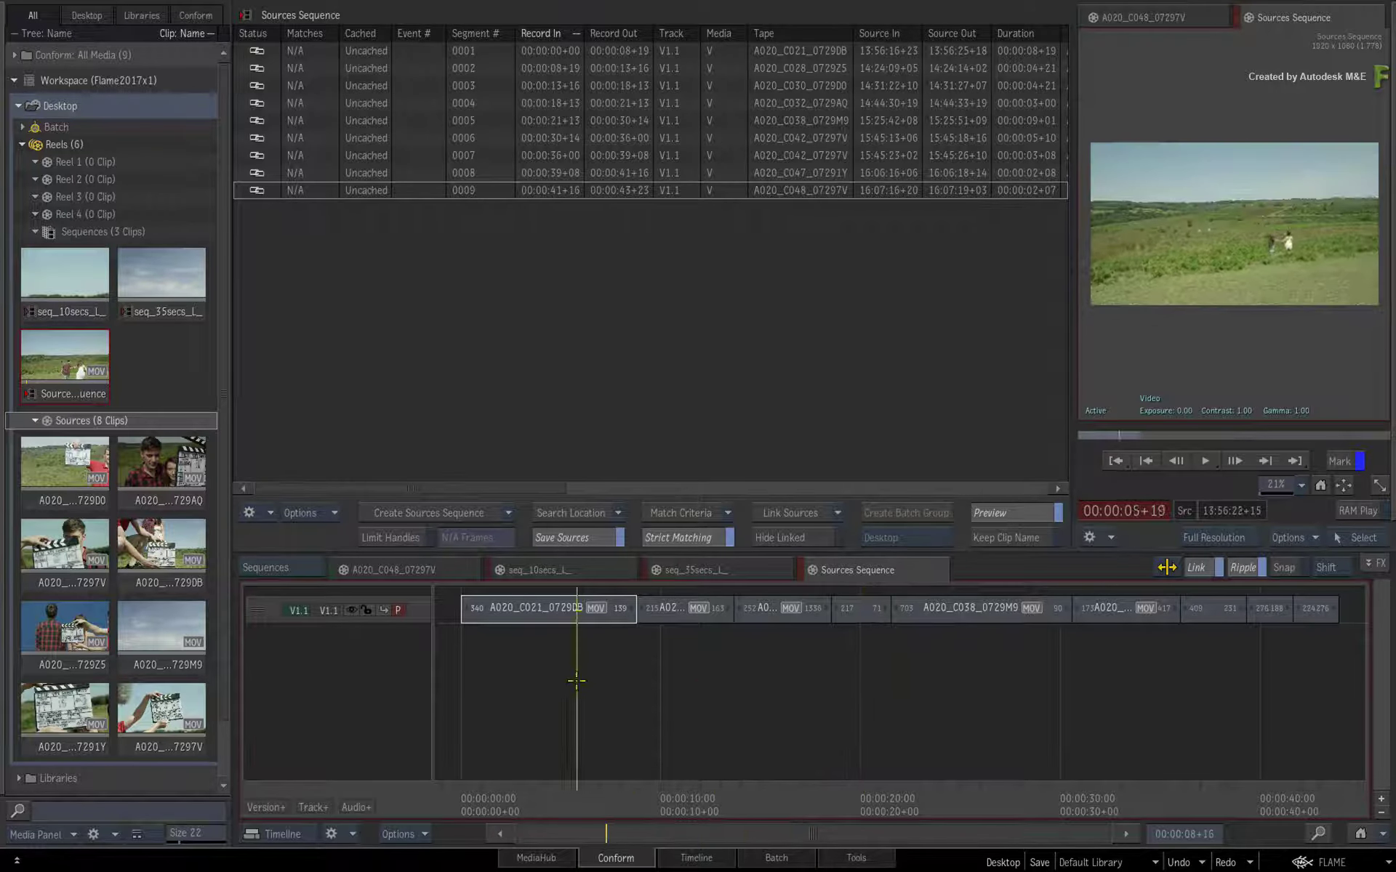
{"action": "left_click", "coordinate": [595, 571]}
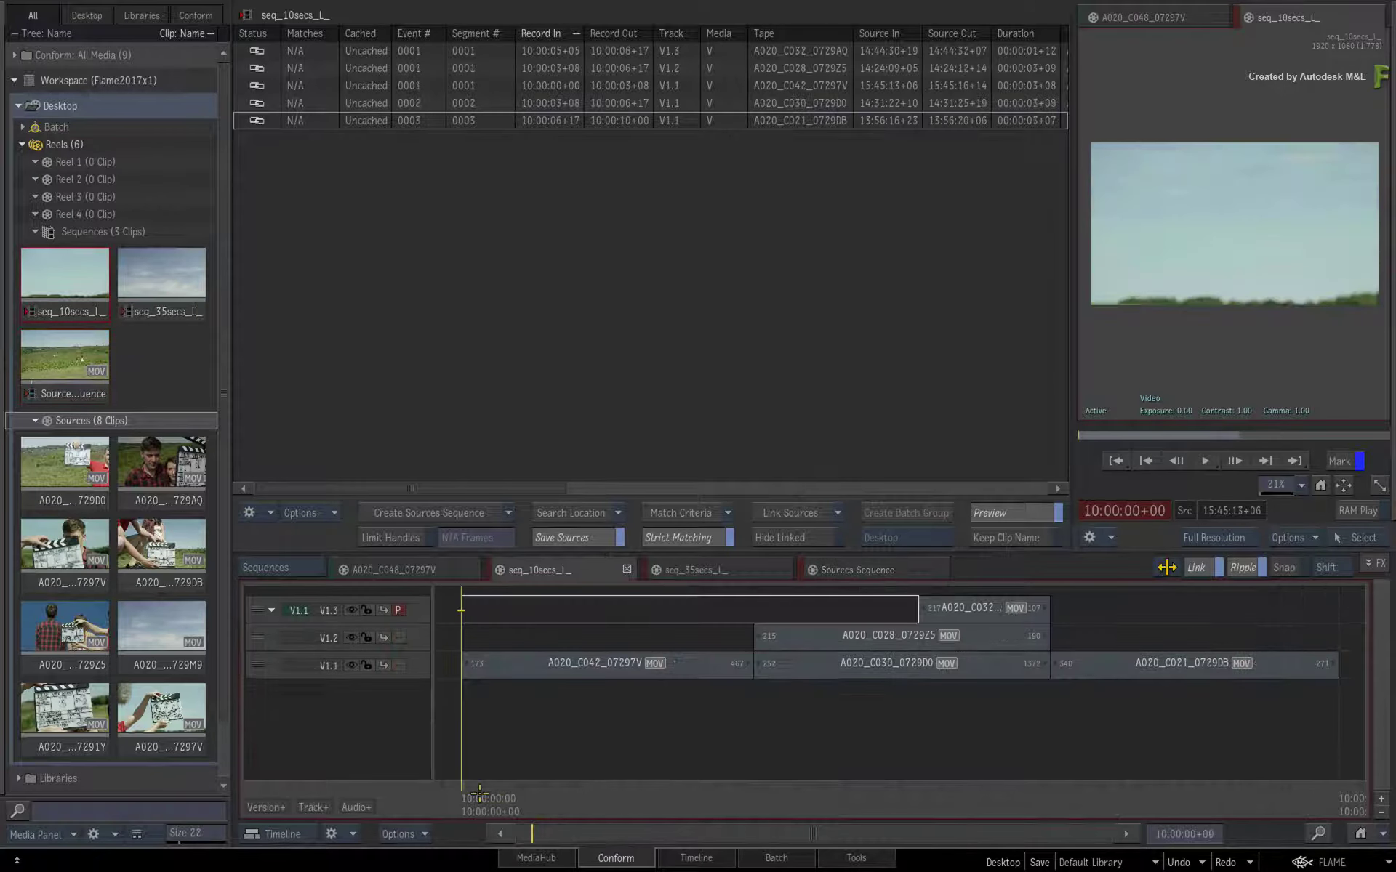
{"action": "left_click_drag", "start_coordinate": [480, 792], "coordinate": [593, 698]}
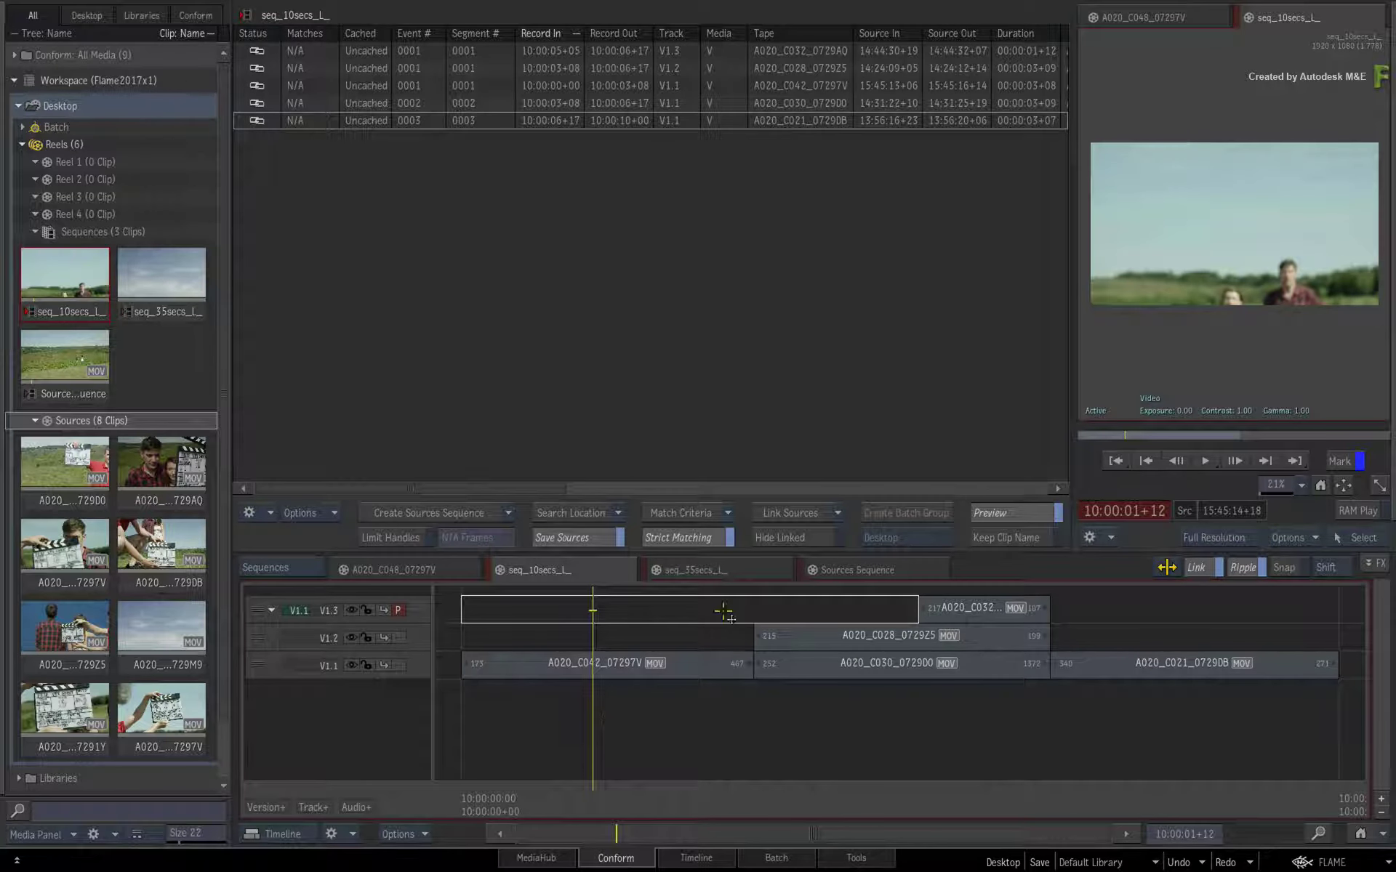
{"action": "left_click", "coordinate": [727, 571]}
{"action": "left_click_drag", "start_coordinate": [503, 797], "coordinate": [576, 763]}
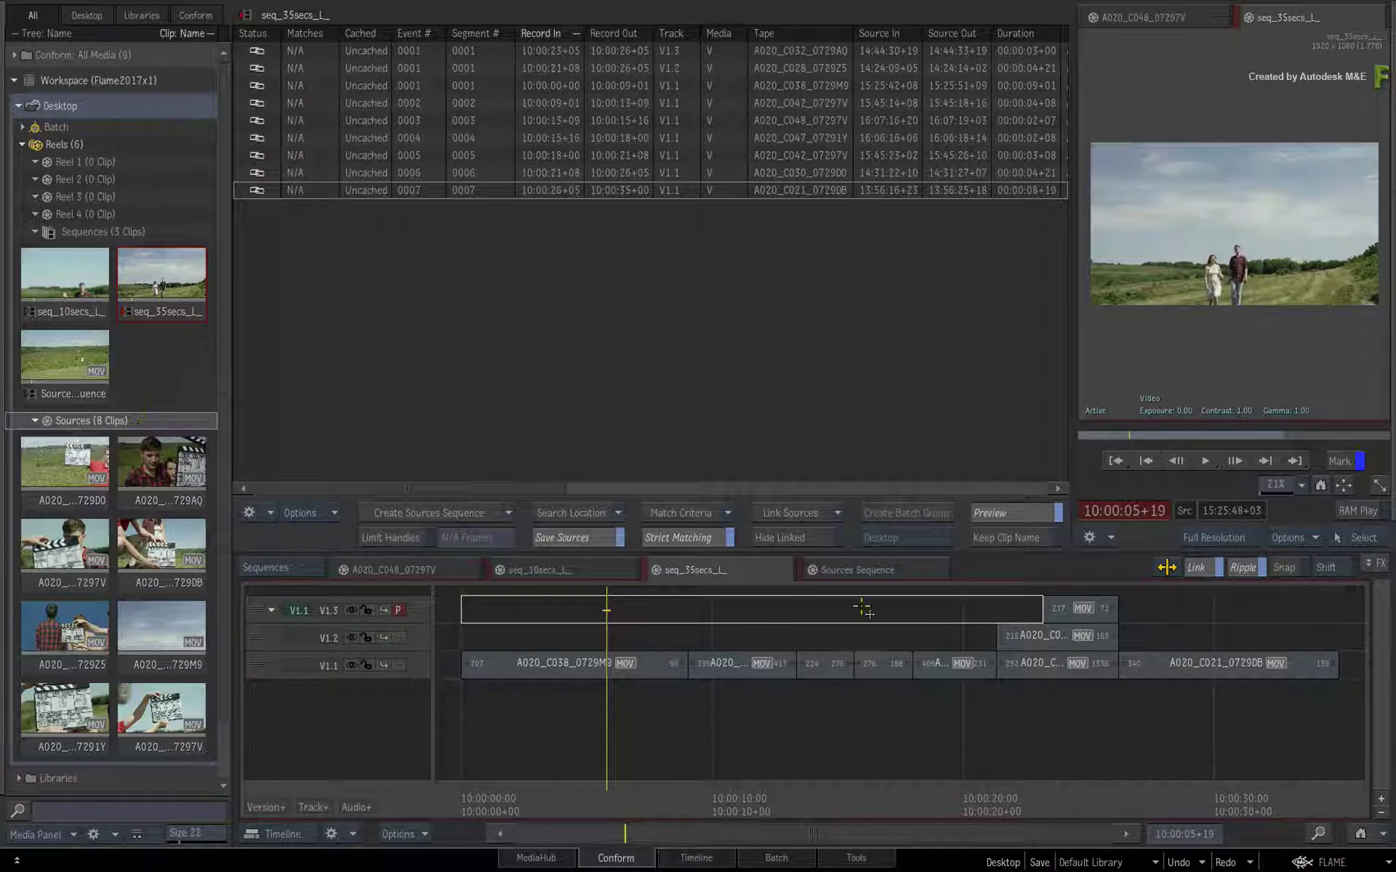
- Return to the Sources Sequence, scrub through its nine segments and select them all
{"action": "left_click", "coordinate": [875, 573]}
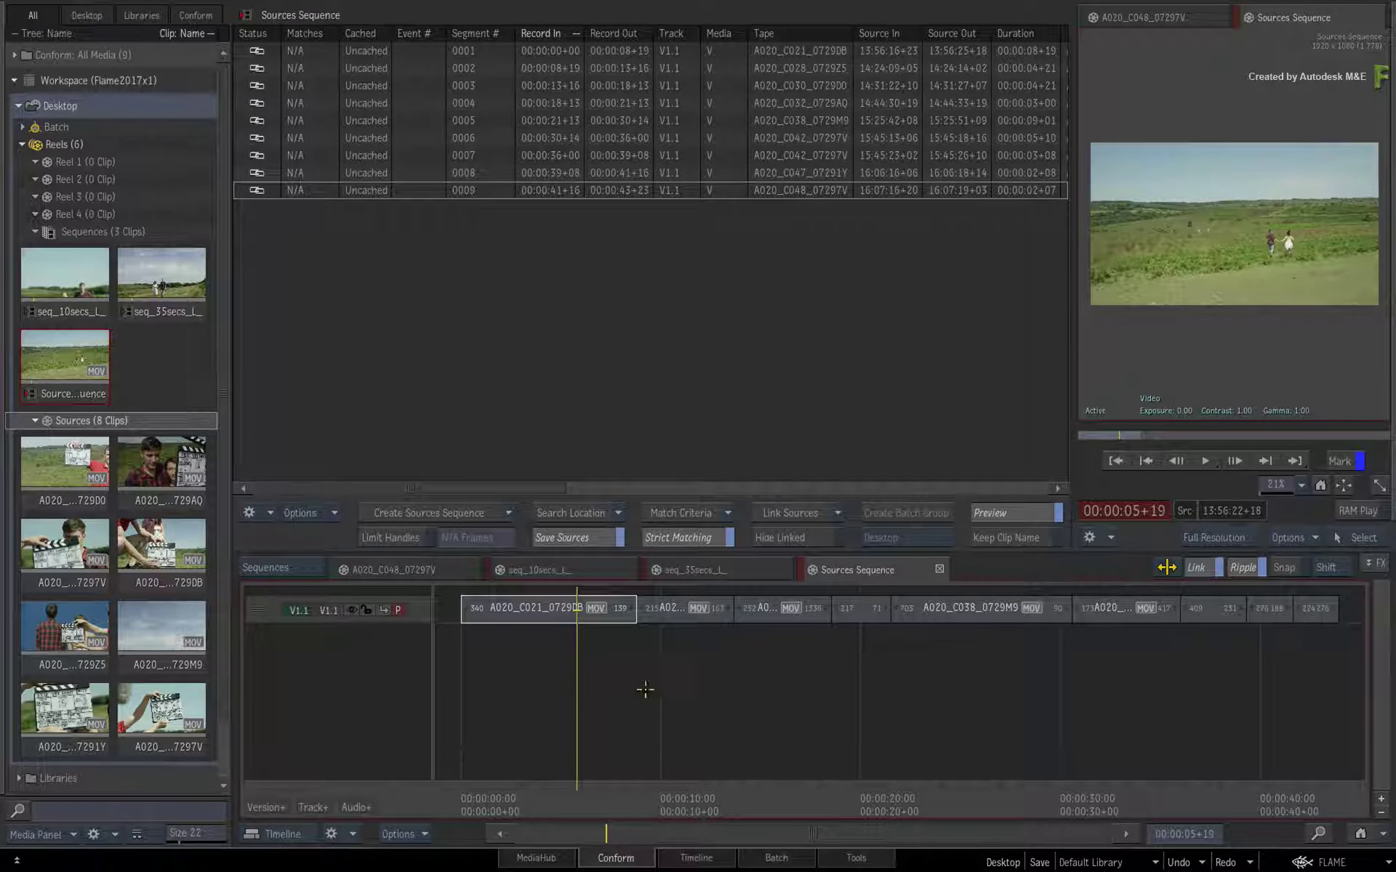
{"action": "left_click_drag", "start_coordinate": [581, 785], "coordinate": [915, 753]}
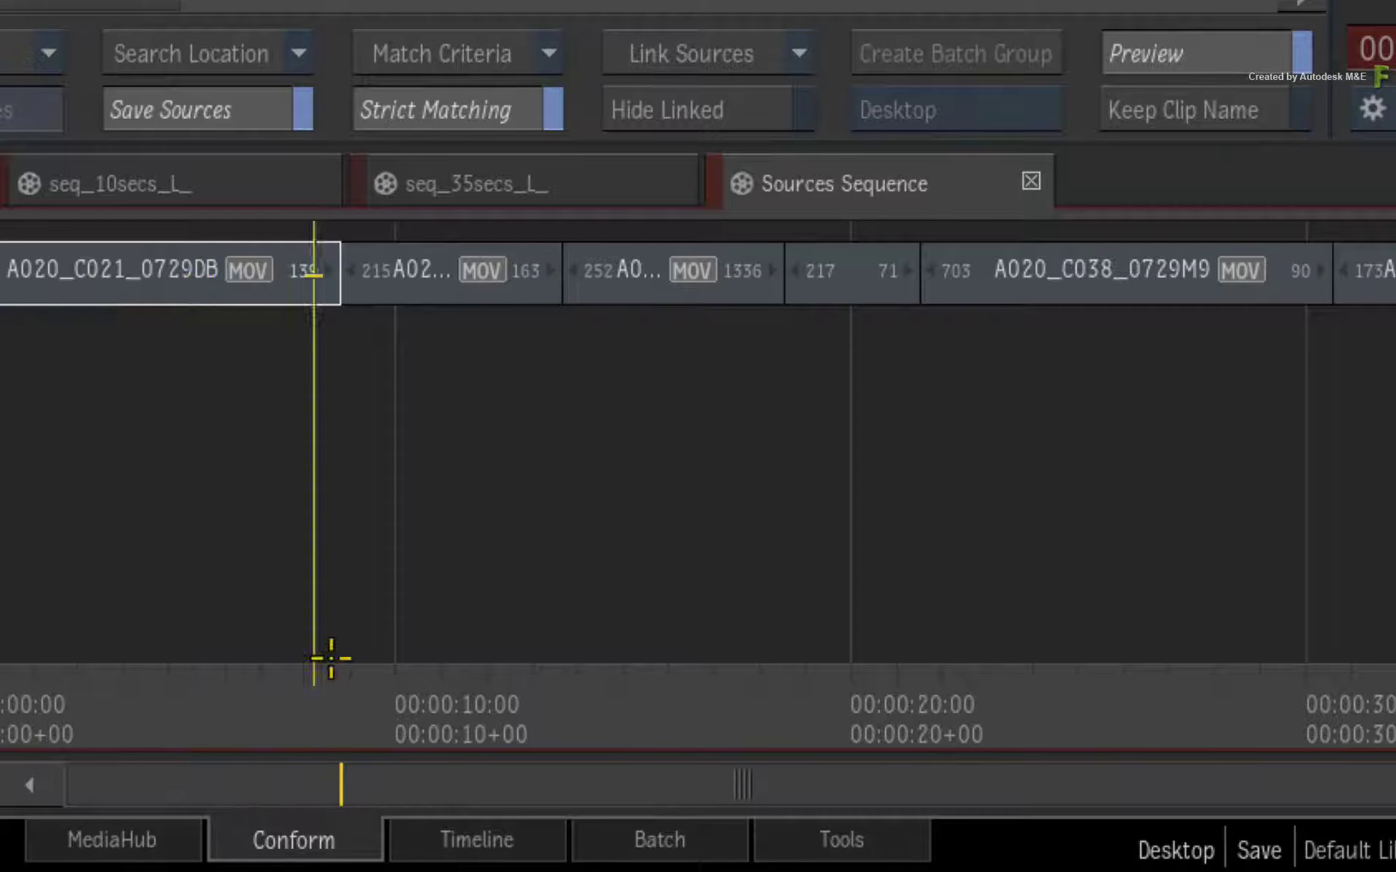
{"action": "left_click_drag", "start_coordinate": [977, 601], "coordinate": [1395, 562]}
{"action": "left_click_drag", "start_coordinate": [1171, 736], "coordinate": [530, 727]}
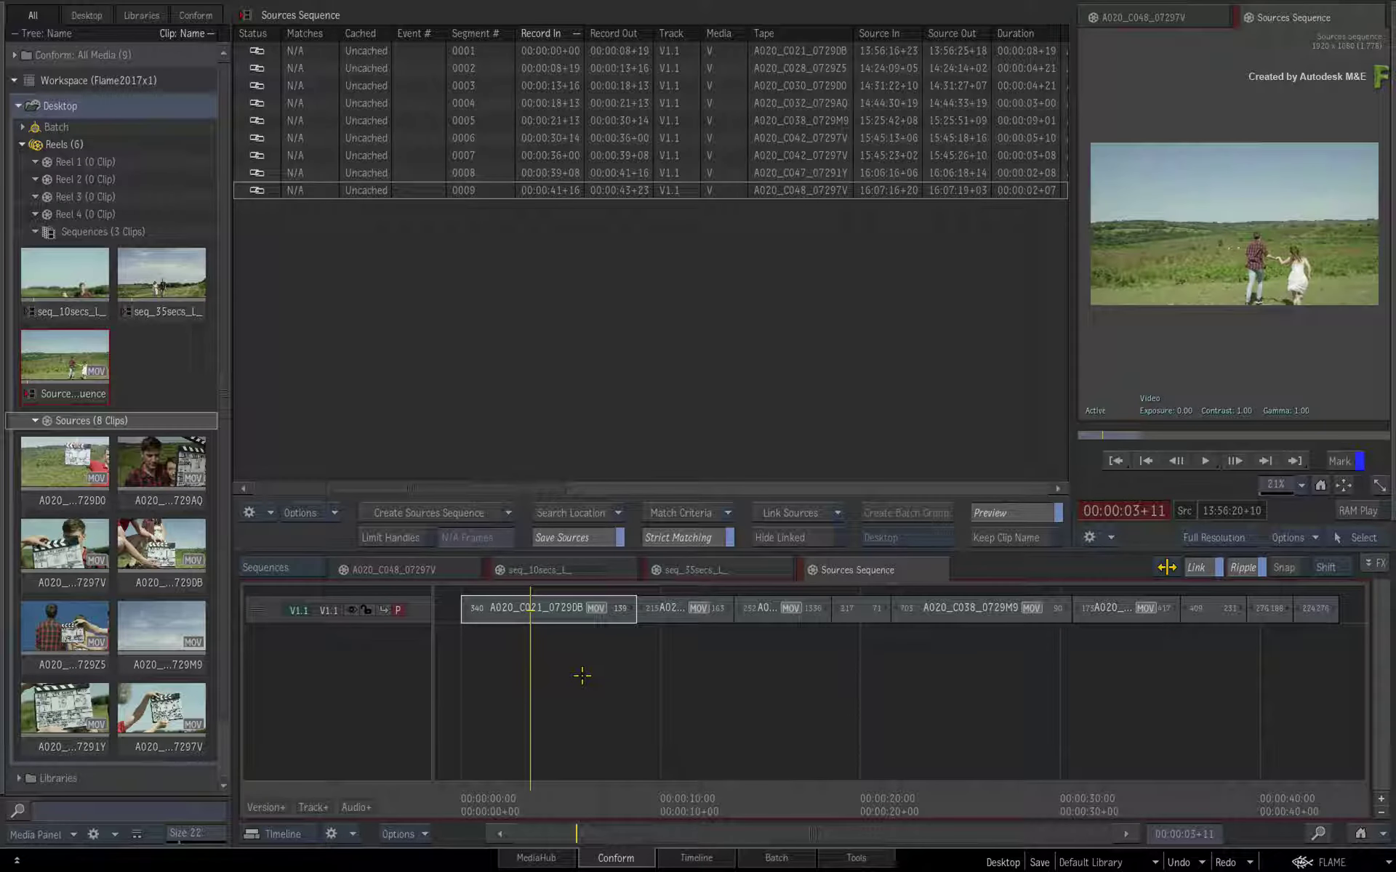
{"action": "key", "text": "ctrl+a"}
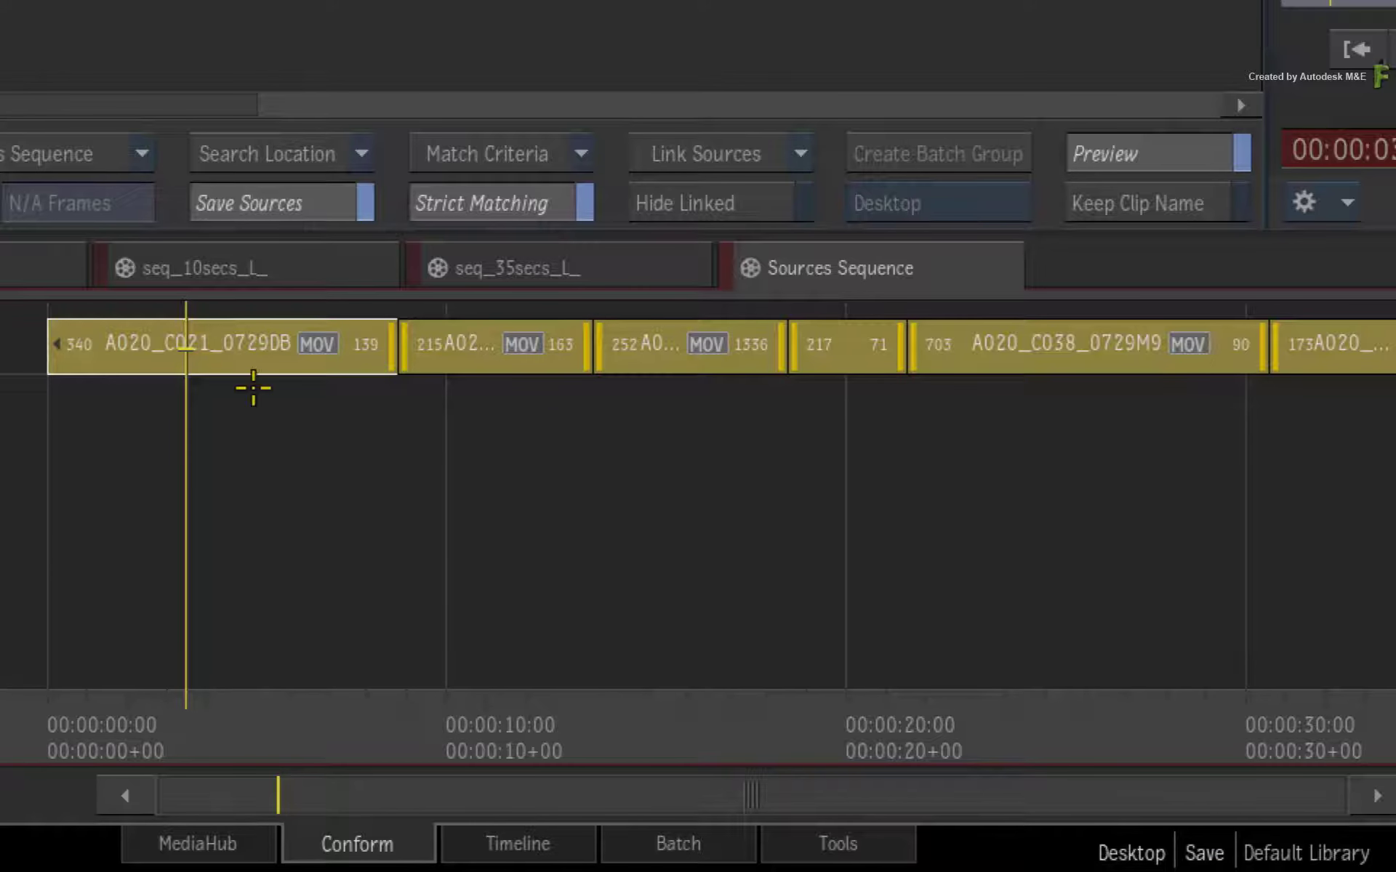
- Create a source segment connection for every selected Sources Sequence segment
{"action": "right_click", "coordinate": [547, 615]}
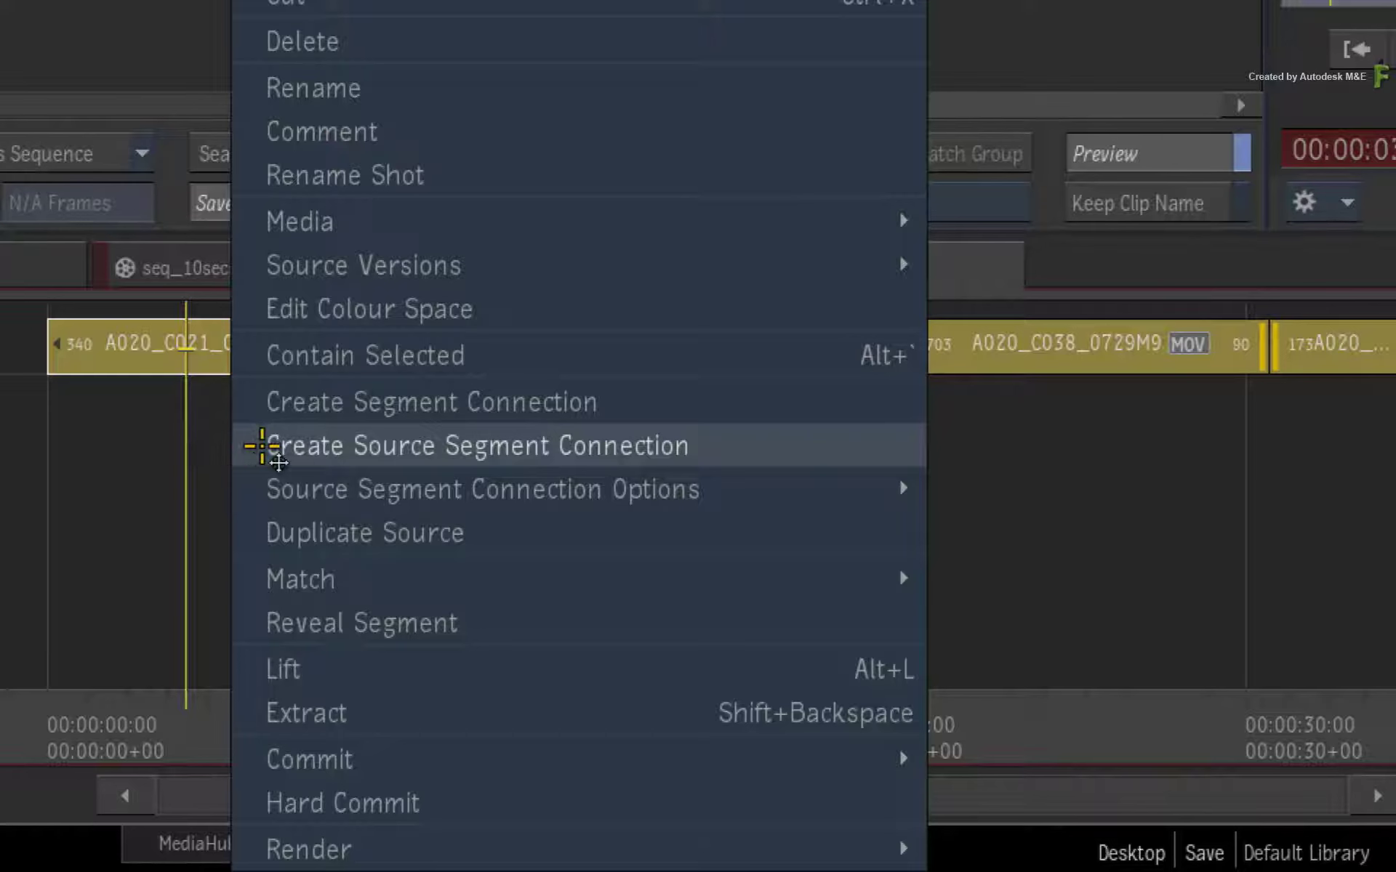
{"action": "mouse_move", "coordinate": [800, 485]}
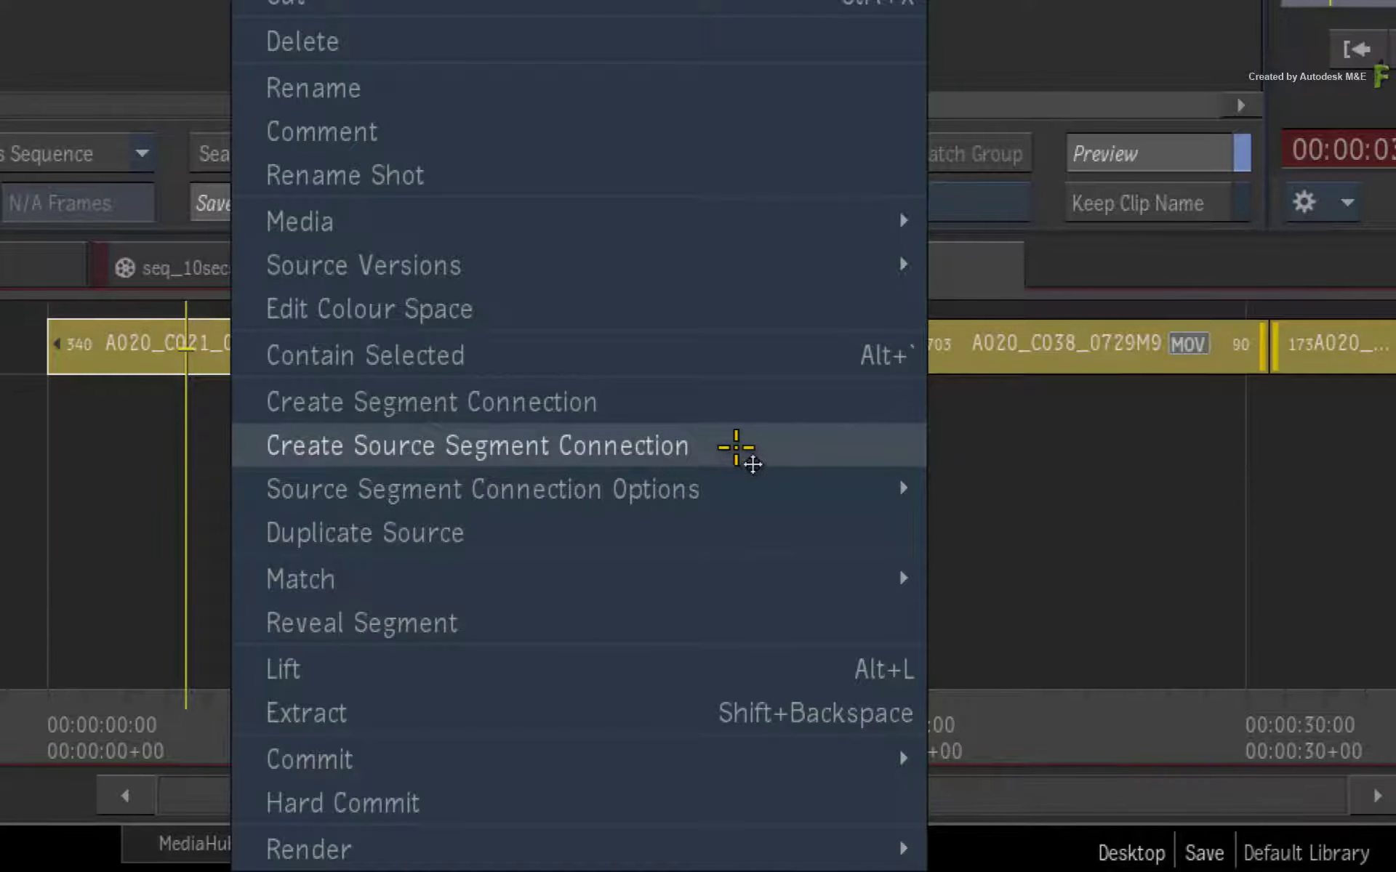
{"action": "left_click", "coordinate": [739, 447]}
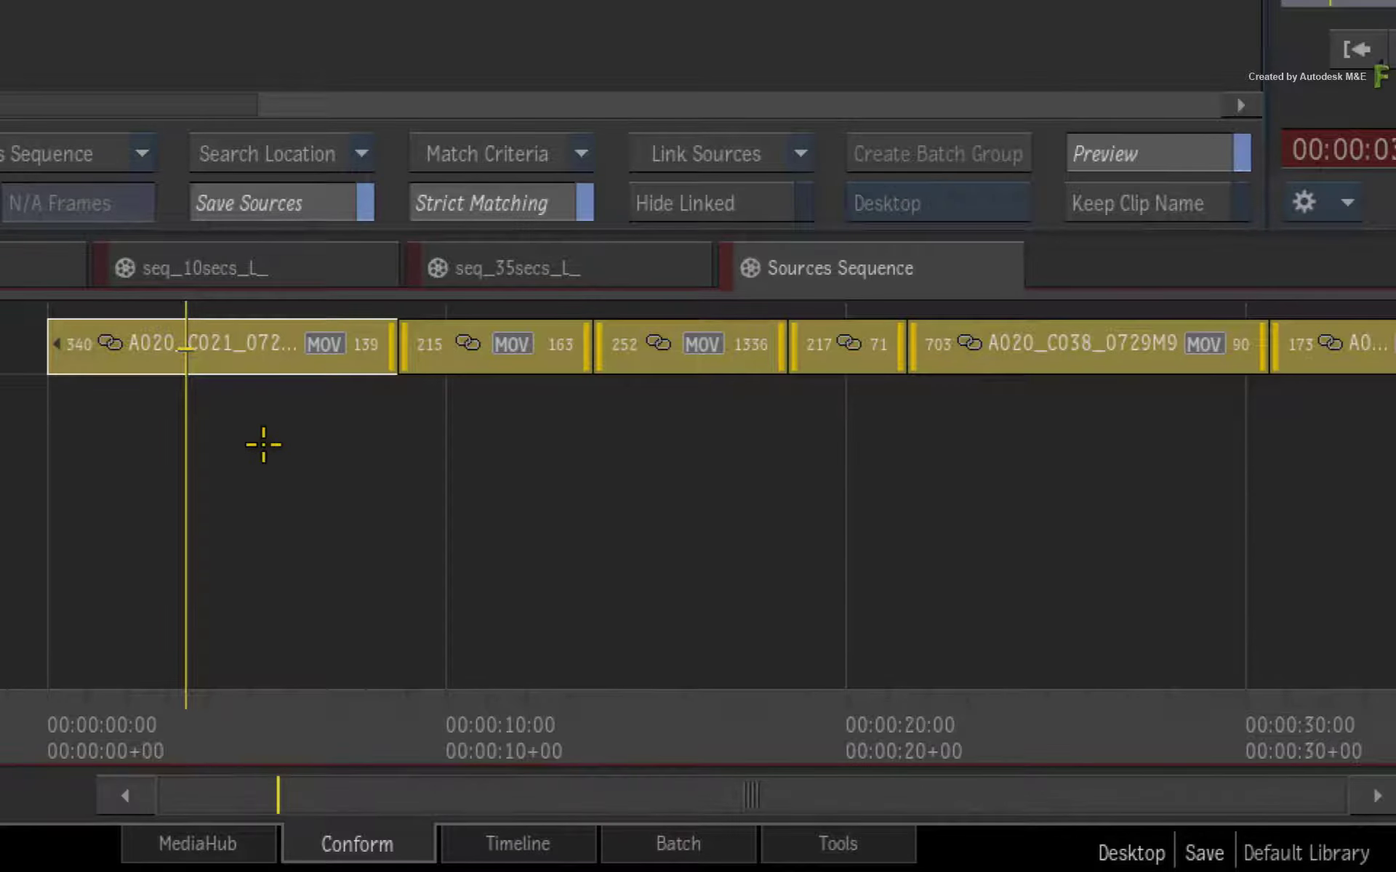
- Check the connected segments in the 35-second and 10-second sequences, then return to the Sources Sequence
{"action": "left_click", "coordinate": [592, 252]}
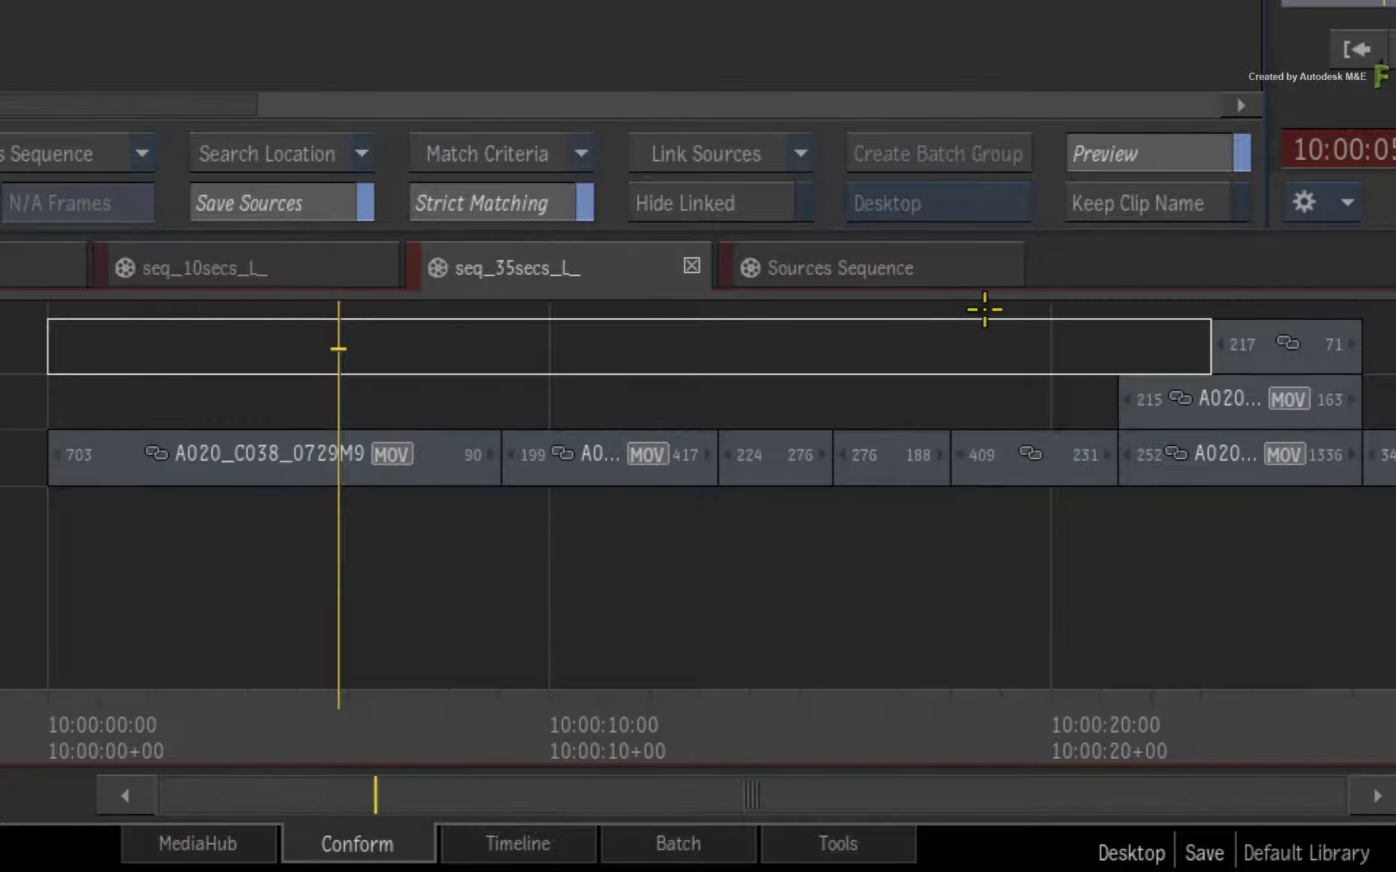
{"action": "left_click", "coordinate": [283, 265]}
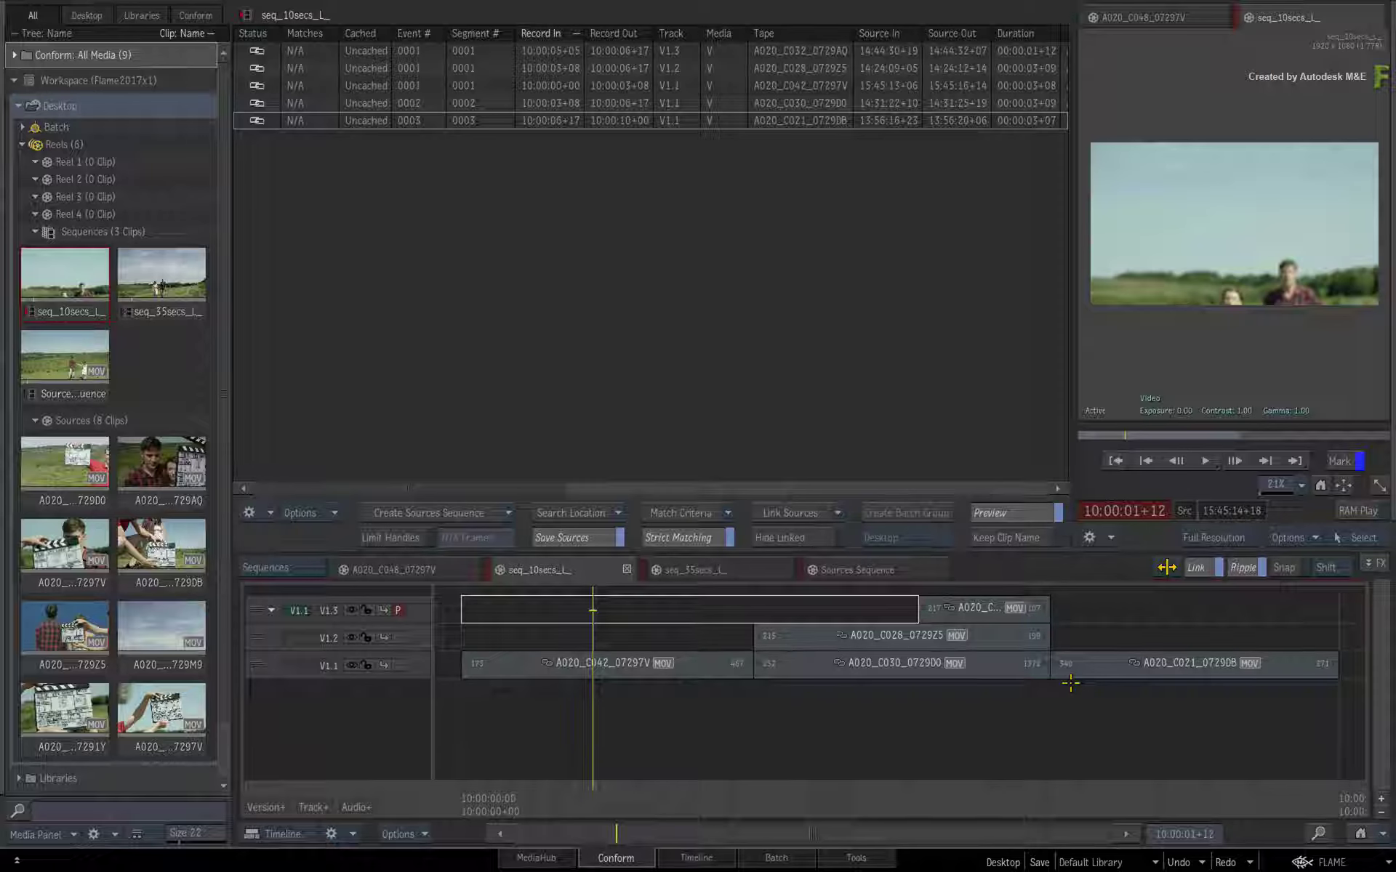
{"action": "left_click", "coordinate": [880, 569]}
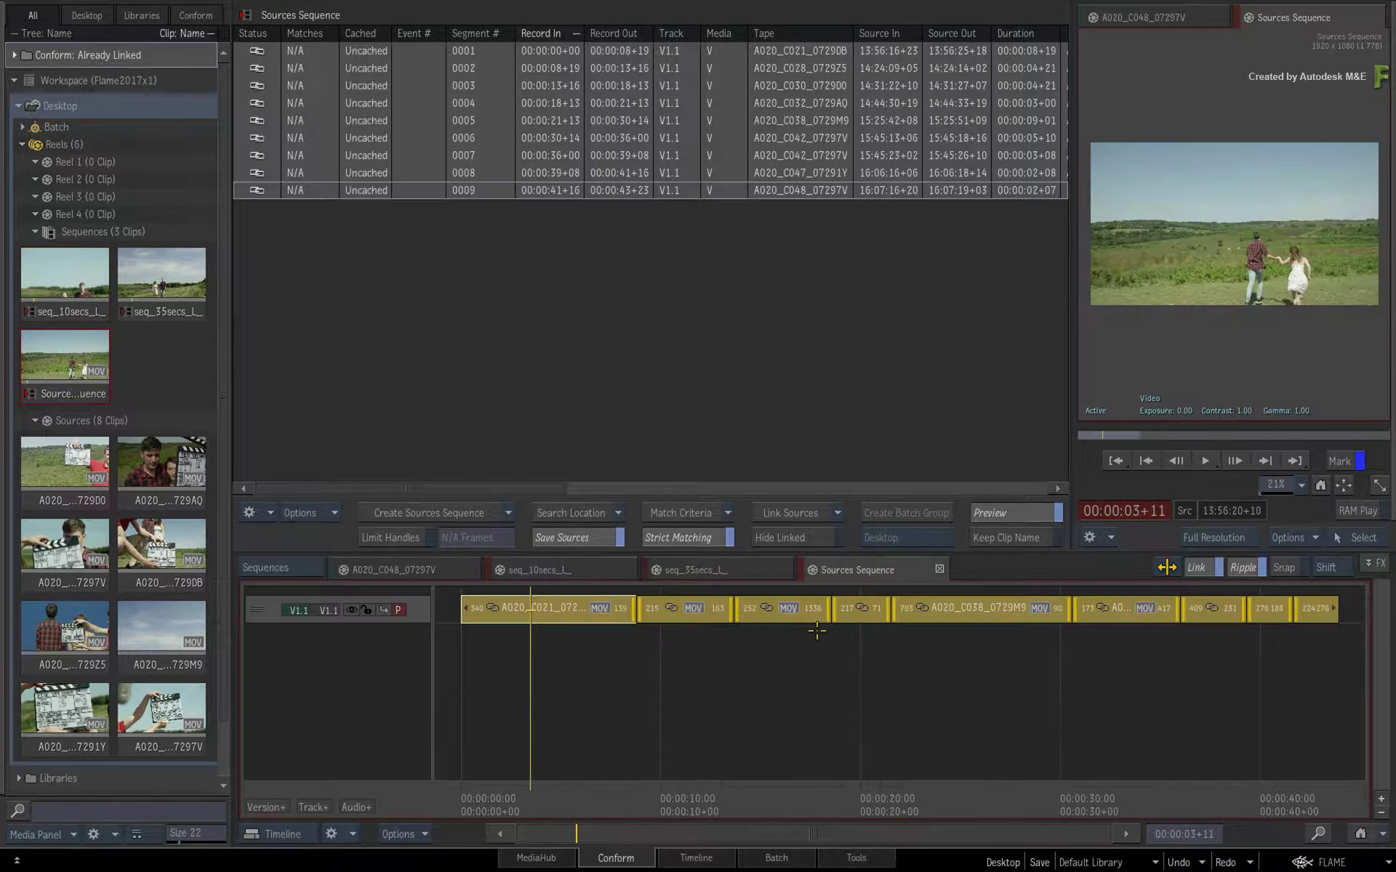
- In the Timeline view's player, play the 35-second and 10-second sequences, then return to Sources Sequence
{"action": "left_click", "coordinate": [697, 857]}
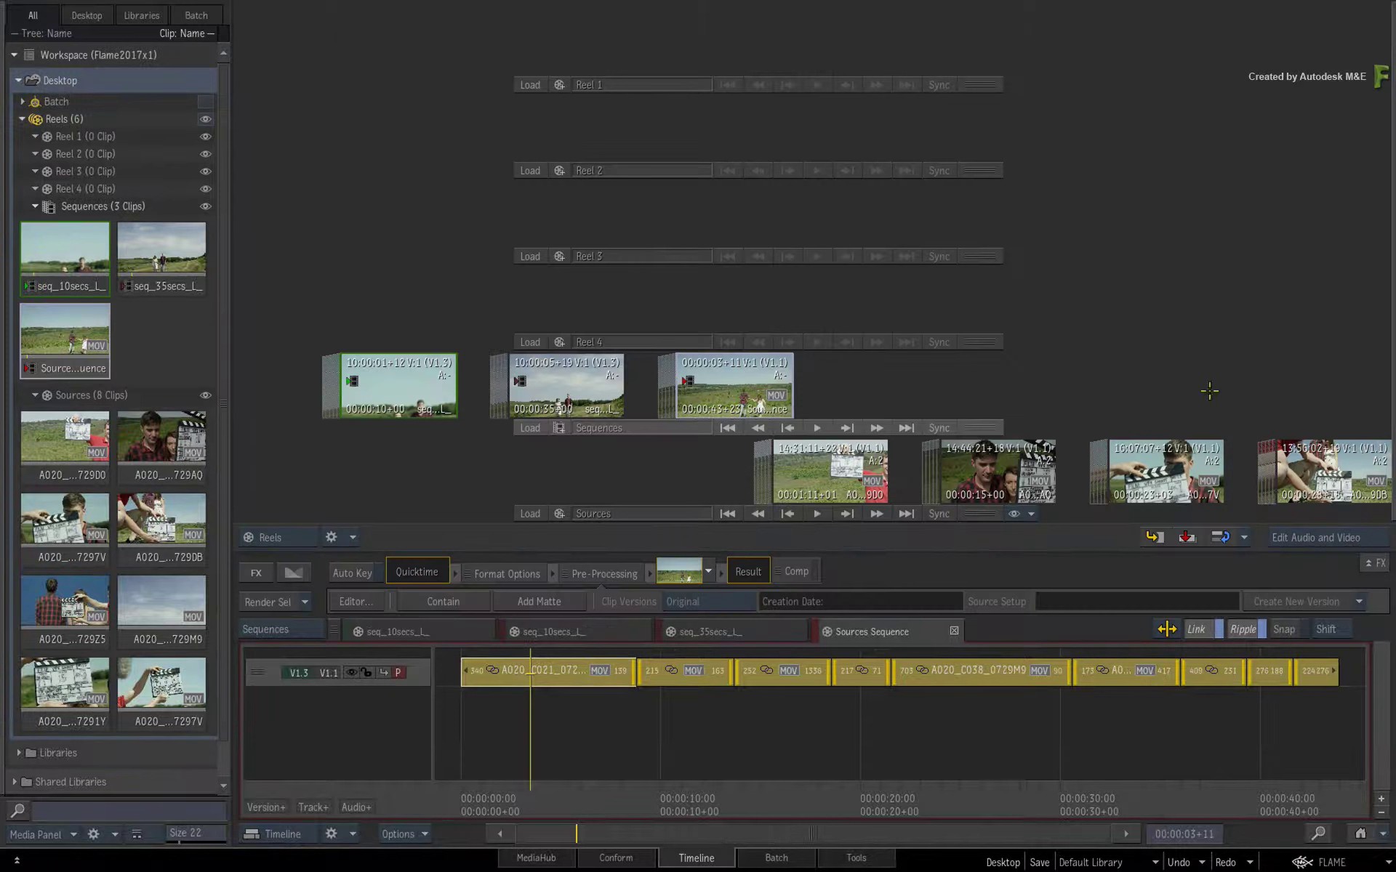
{"action": "key", "text": "F4"}
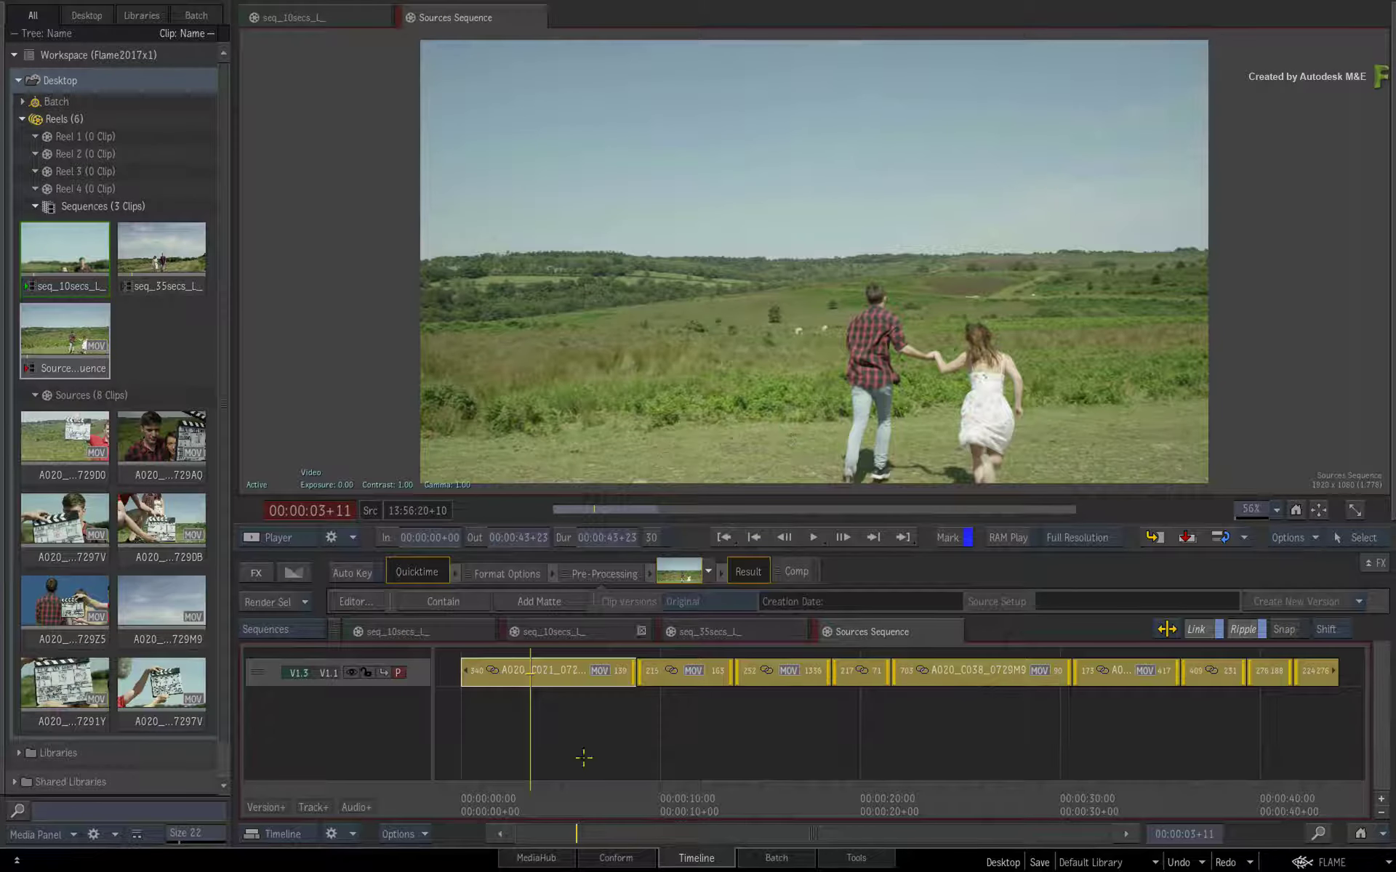
{"action": "left_click", "coordinate": [689, 632]}
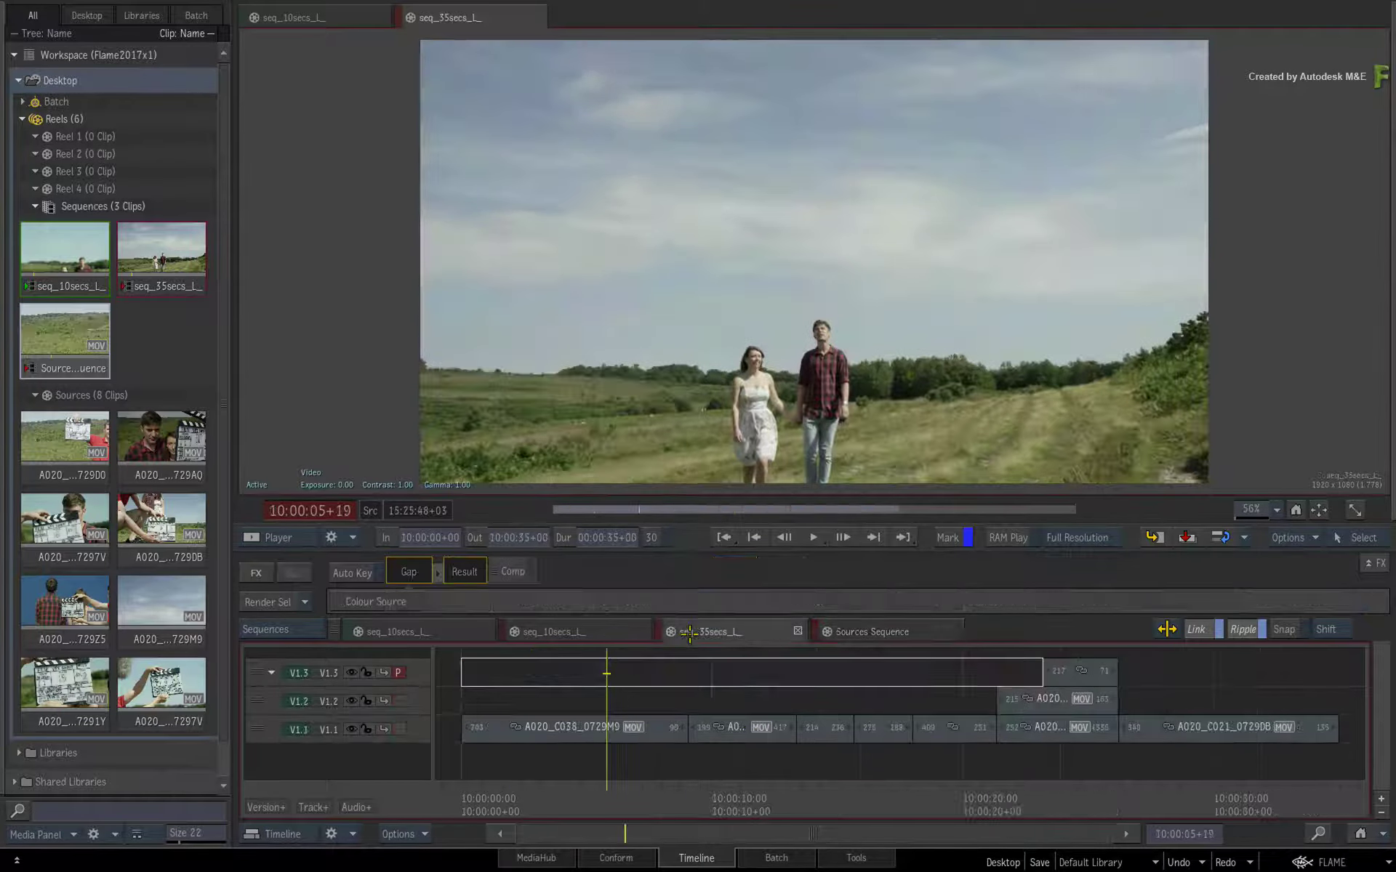
{"action": "left_click", "coordinate": [561, 634]}
{"action": "key", "text": "space"}
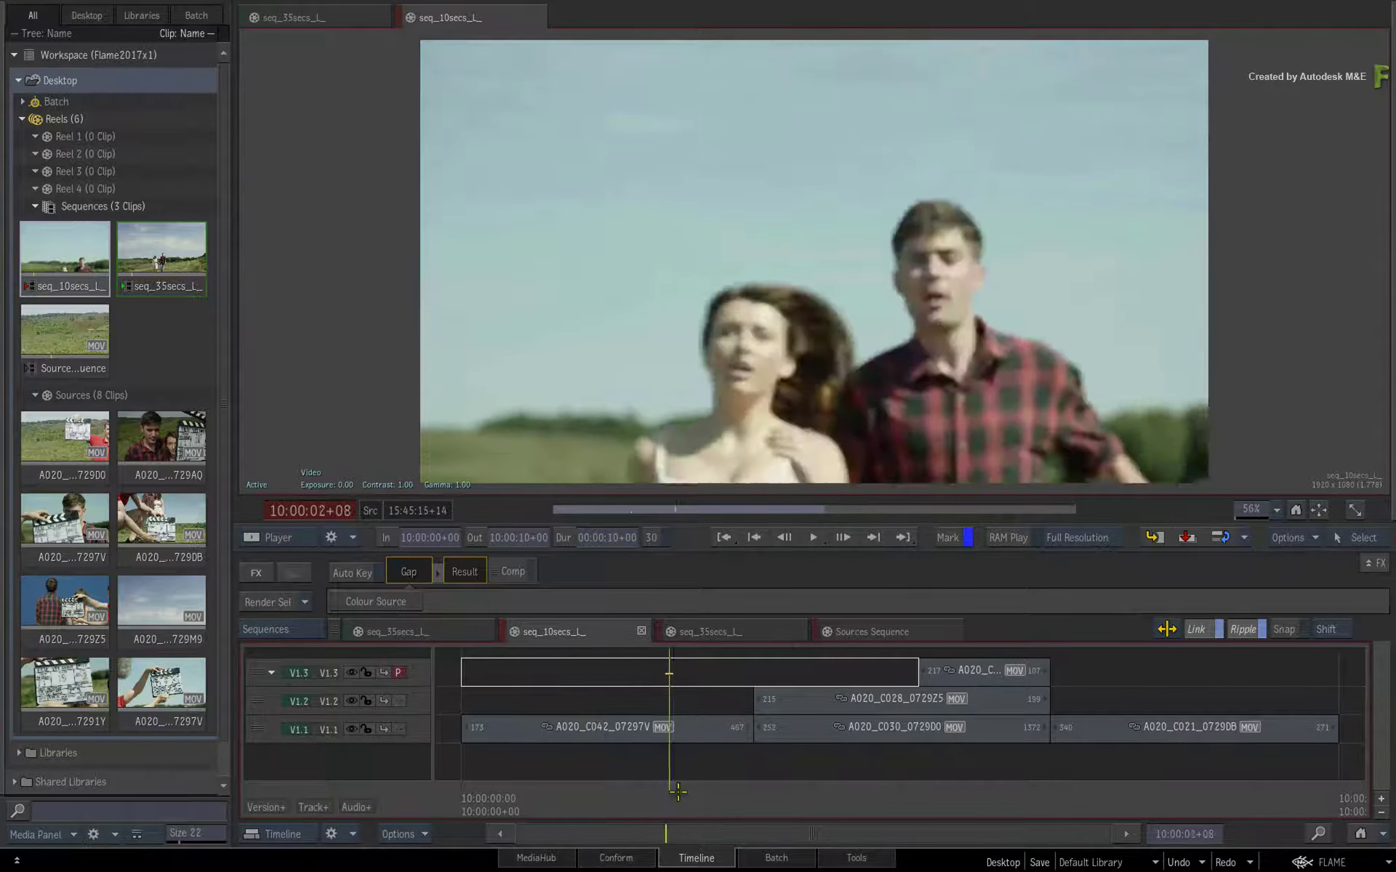
{"action": "left_click", "coordinate": [923, 634]}
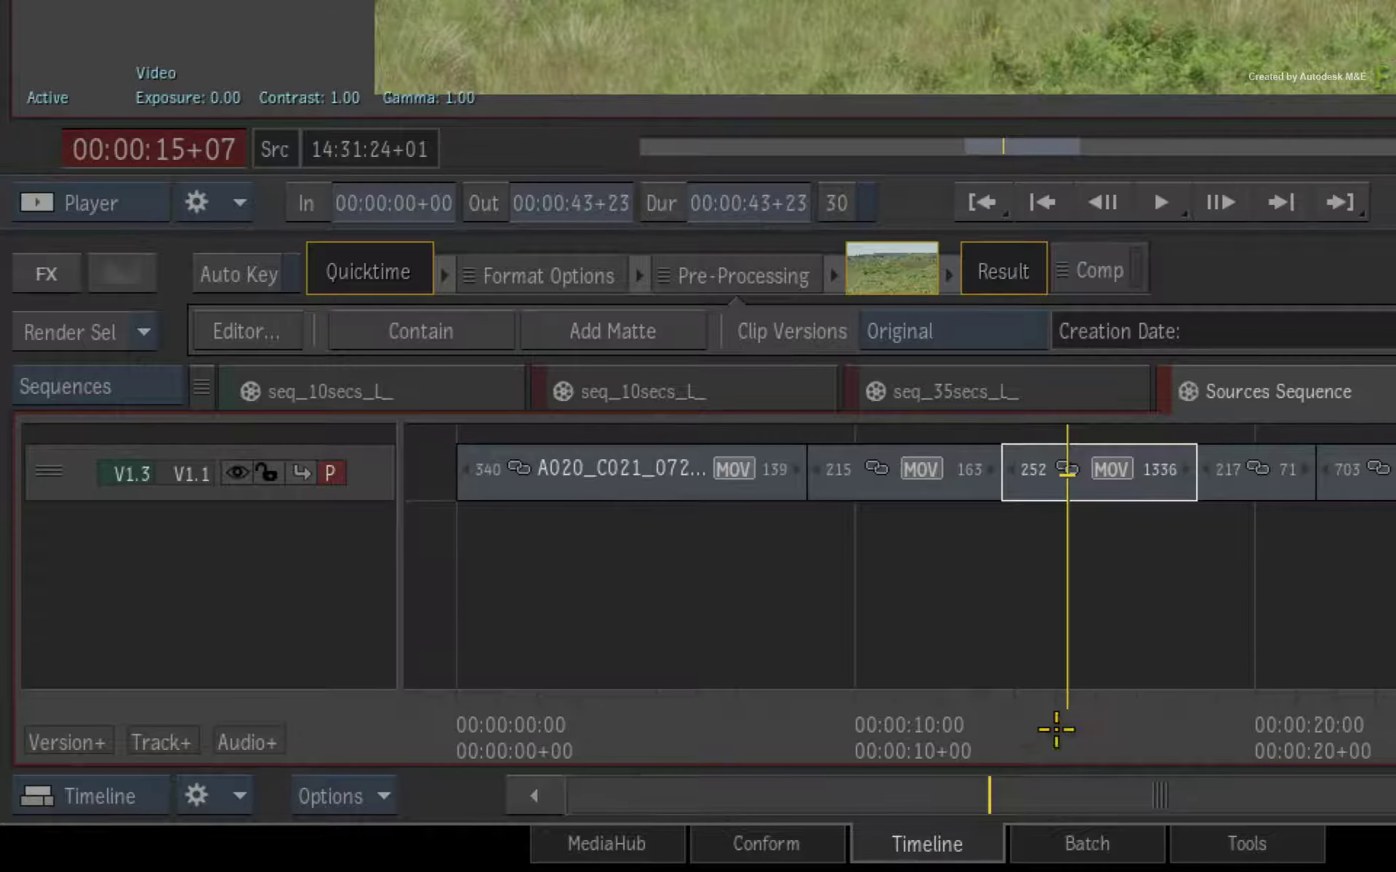
- Grade all Sources Sequence clips with a Colour Correct: contrast 167, saturation 15, blue contrast 50
{"action": "left_click_drag", "start_coordinate": [759, 799], "coordinate": [548, 800]}
{"action": "key", "text": "ctrl+a"}
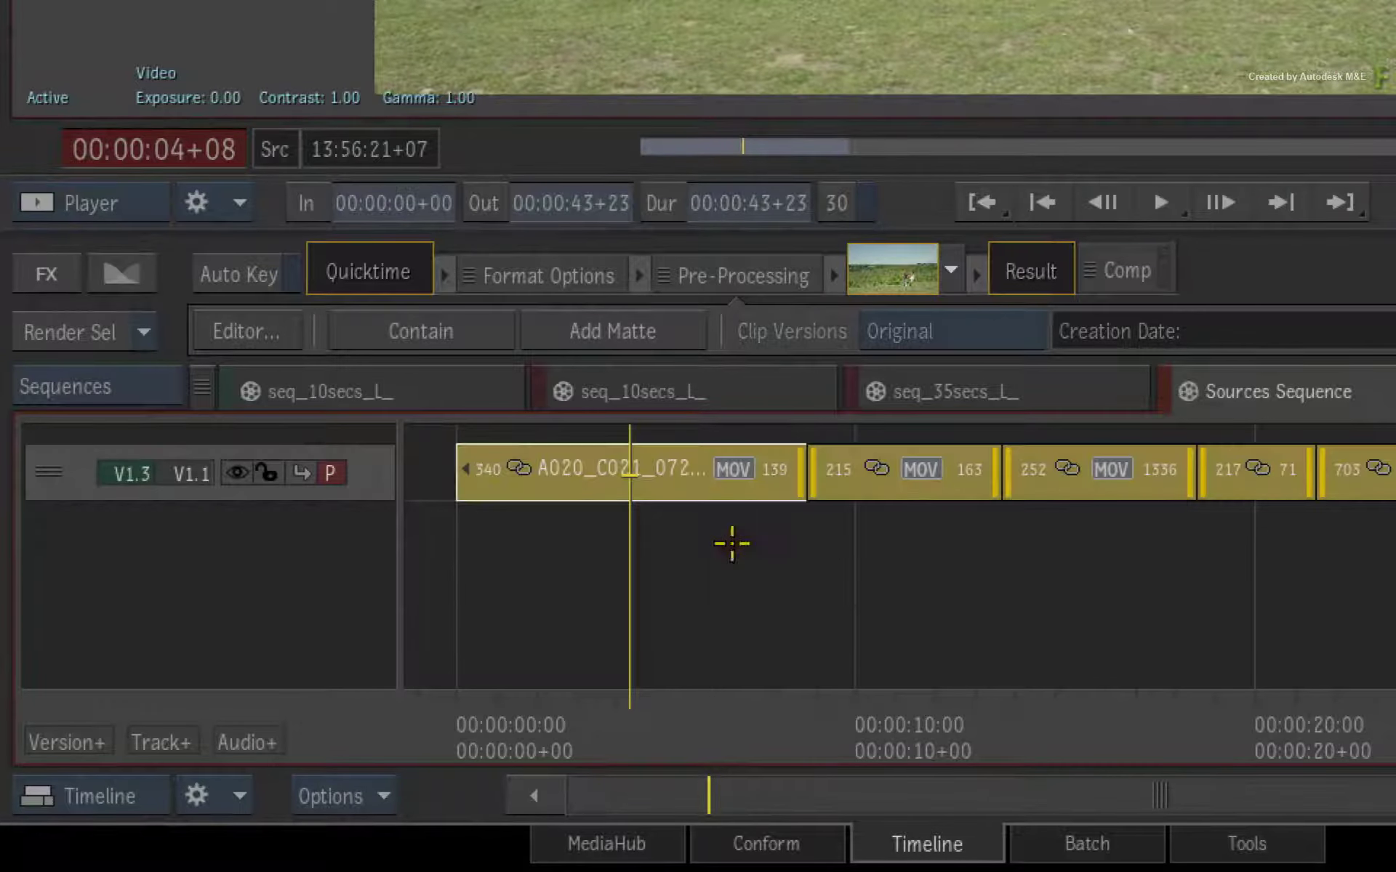
{"action": "key", "text": "ctrl+e"}
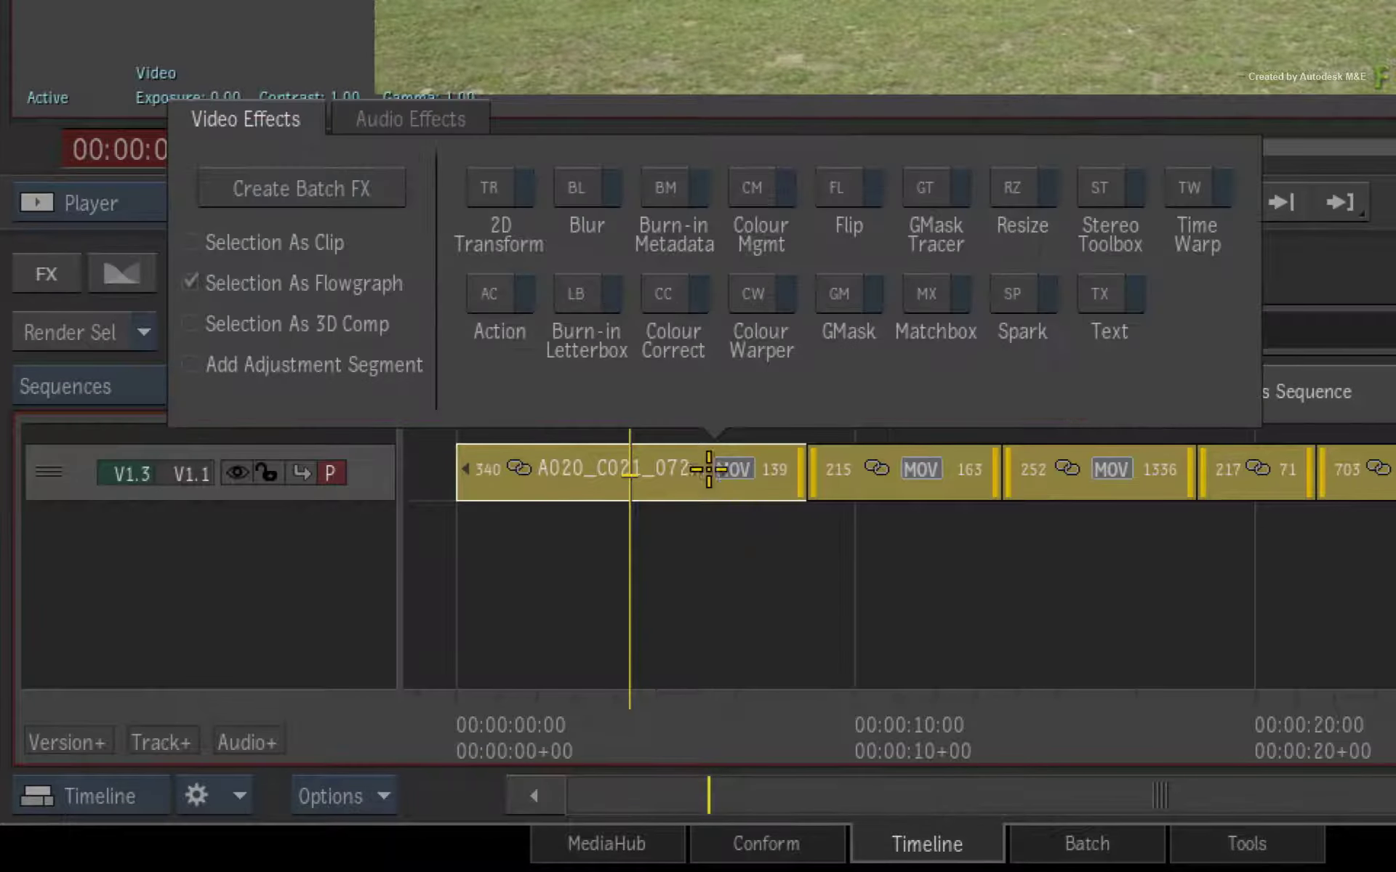
{"action": "left_click", "coordinate": [661, 300]}
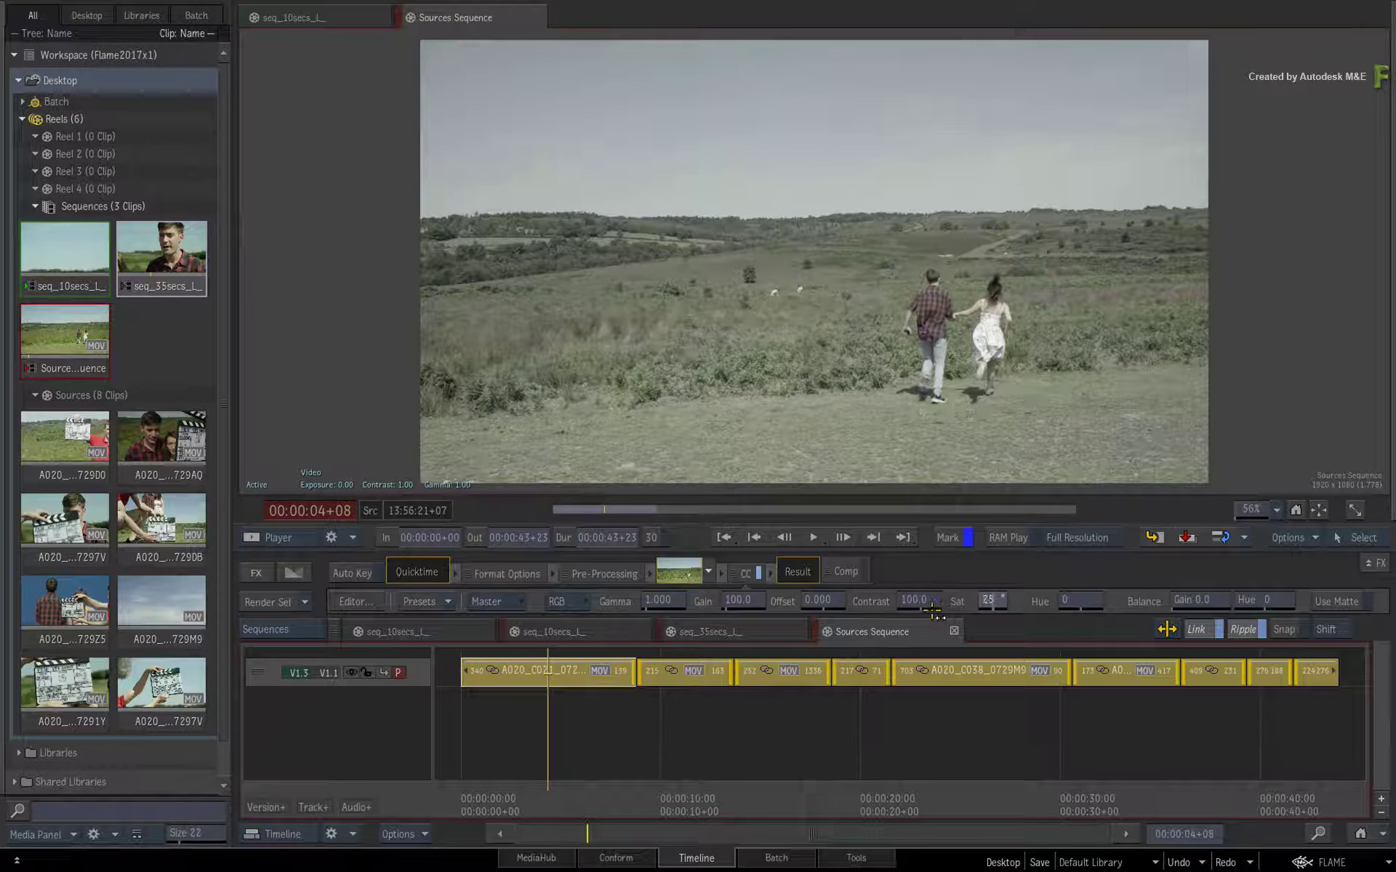
{"action": "left_click_drag", "start_coordinate": [914, 601], "coordinate": [960, 600]}
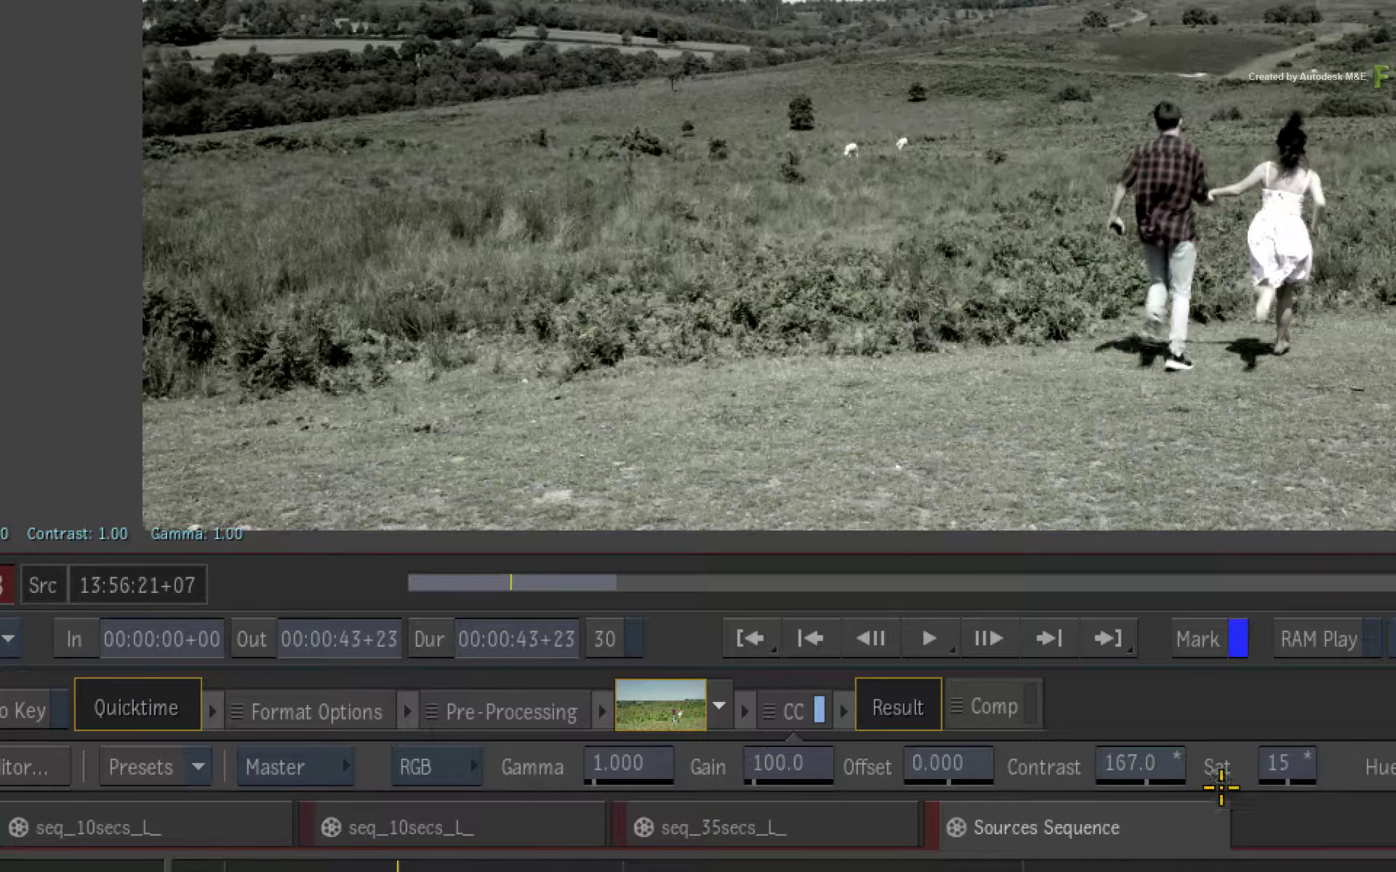
{"action": "left_click", "coordinate": [565, 601]}
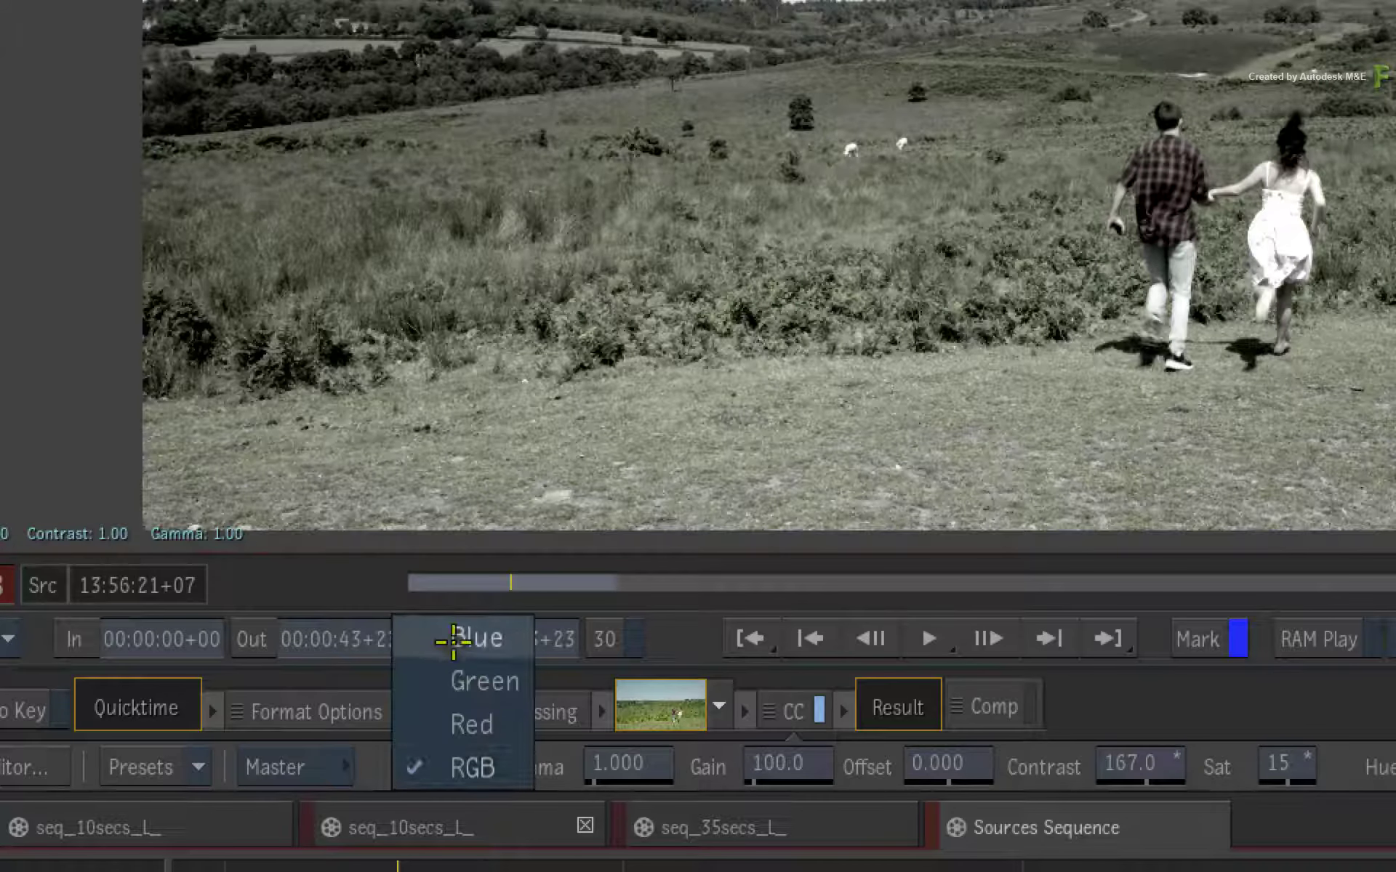
{"action": "left_click", "coordinate": [462, 639]}
{"action": "left_click_drag", "start_coordinate": [1114, 774], "coordinate": [1055, 799]}
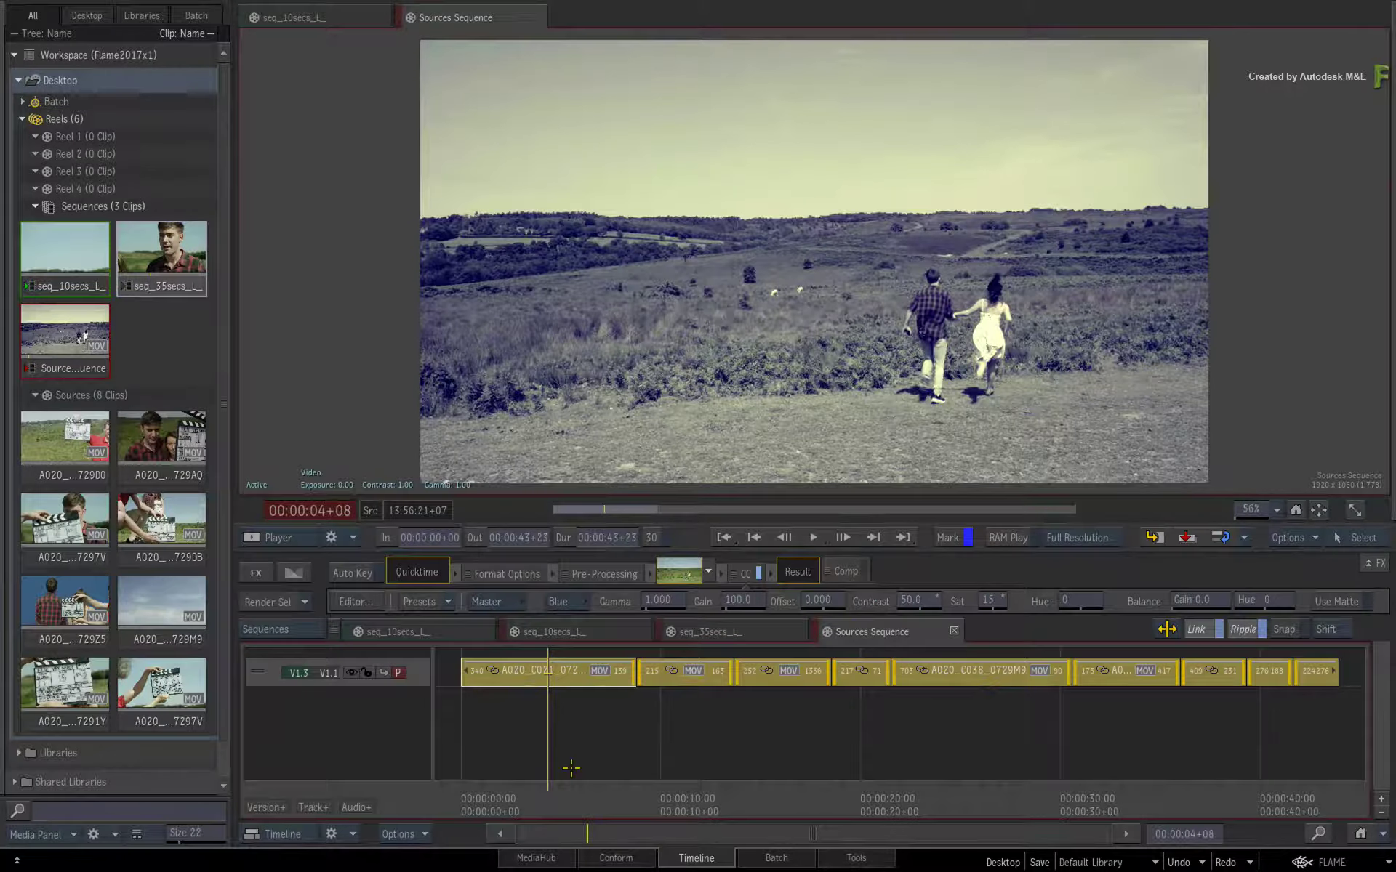
{"action": "left_click_drag", "start_coordinate": [571, 767], "coordinate": [1101, 764]}
- Check the 10-second and 35-second sequences before the grade is synced
{"action": "left_click", "coordinate": [643, 628]}
{"action": "left_click", "coordinate": [749, 634]}
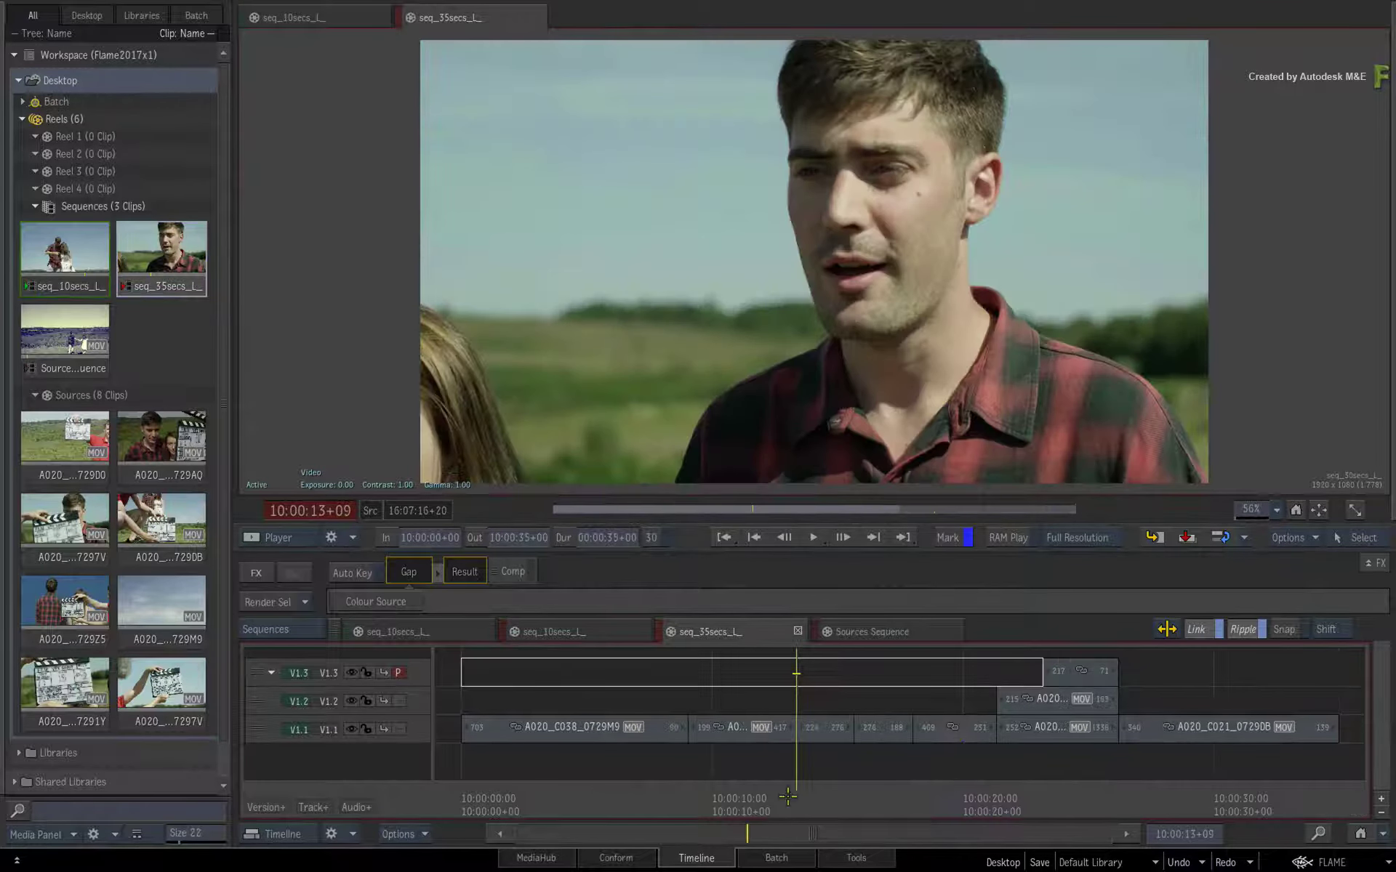
{"action": "left_click_drag", "start_coordinate": [787, 796], "coordinate": [604, 734]}
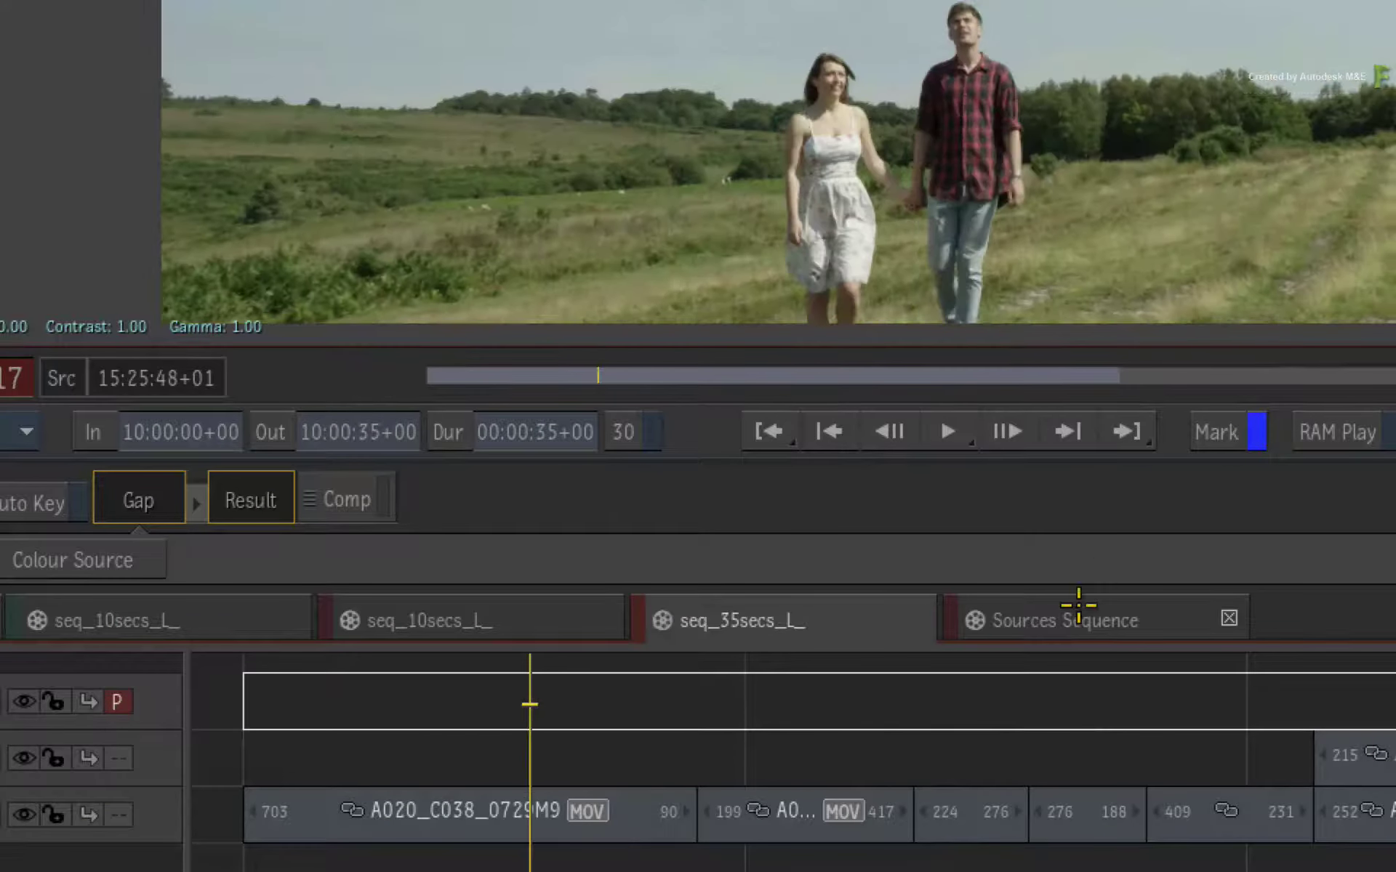
- Sync the first Sources Sequence clip's grade to all its connected segments
{"action": "left_click", "coordinate": [1078, 606]}
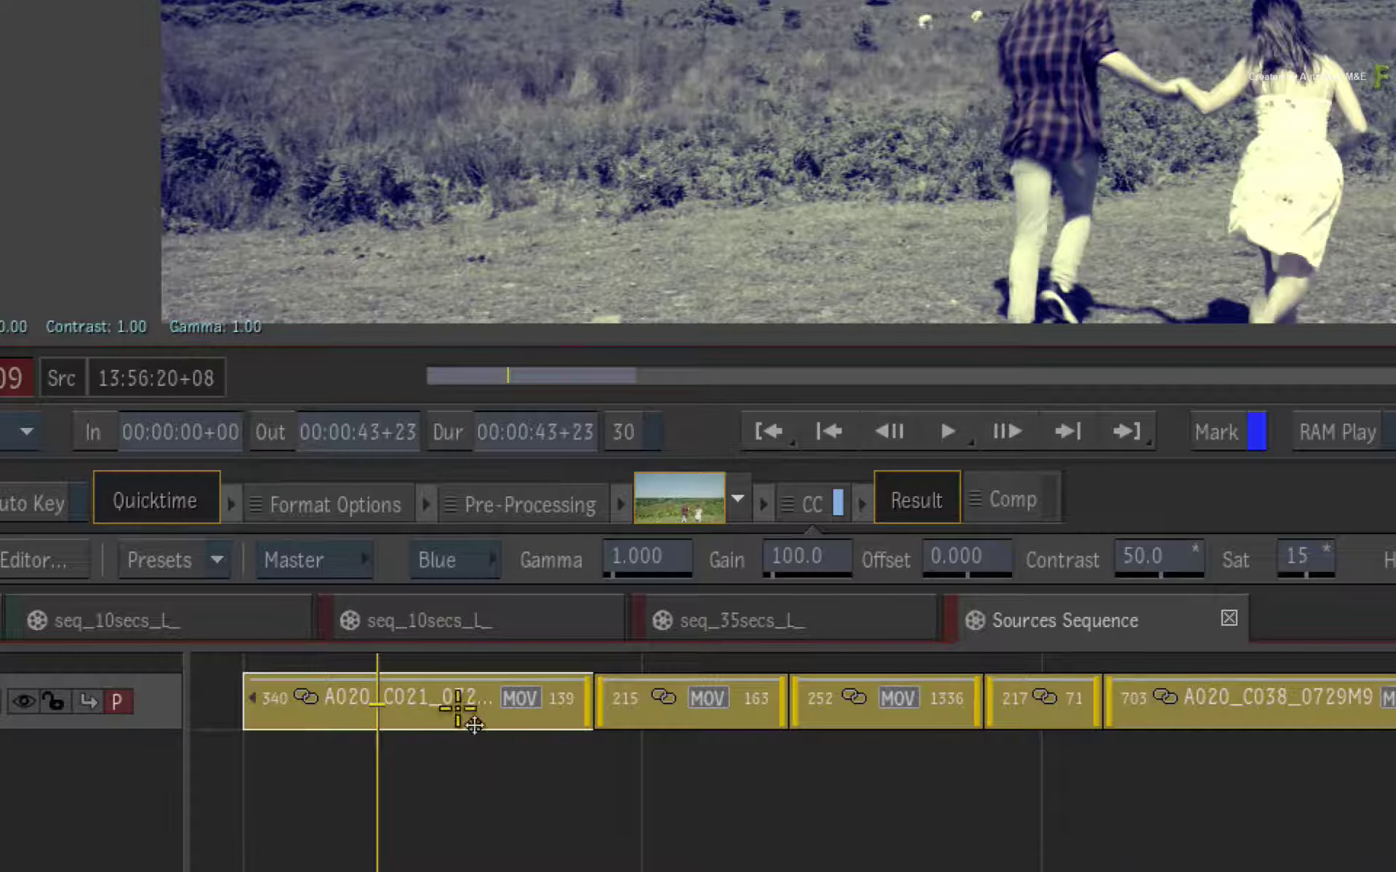
{"action": "right_click", "coordinate": [443, 716]}
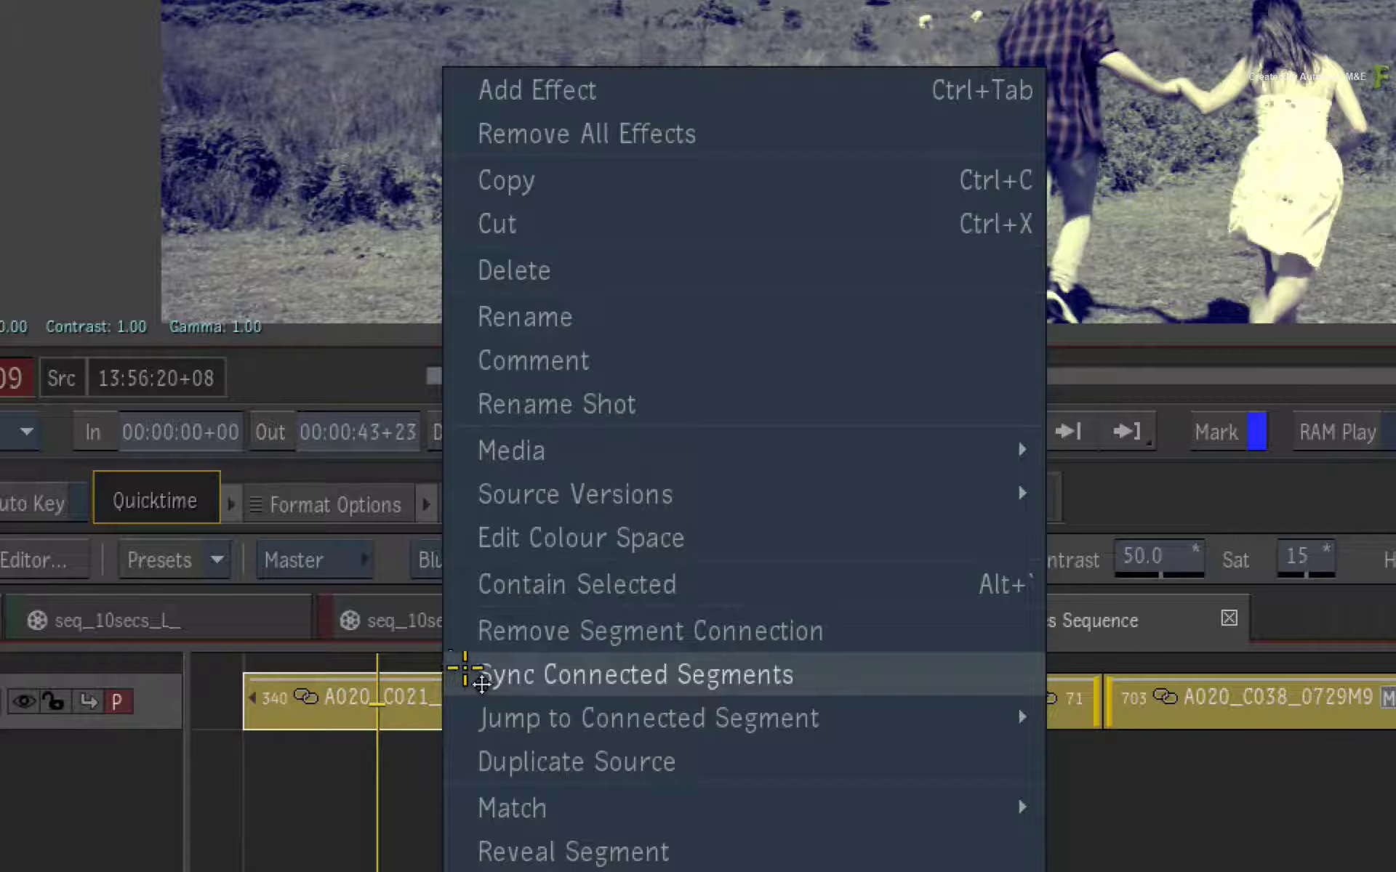
{"action": "left_click", "coordinate": [484, 675]}
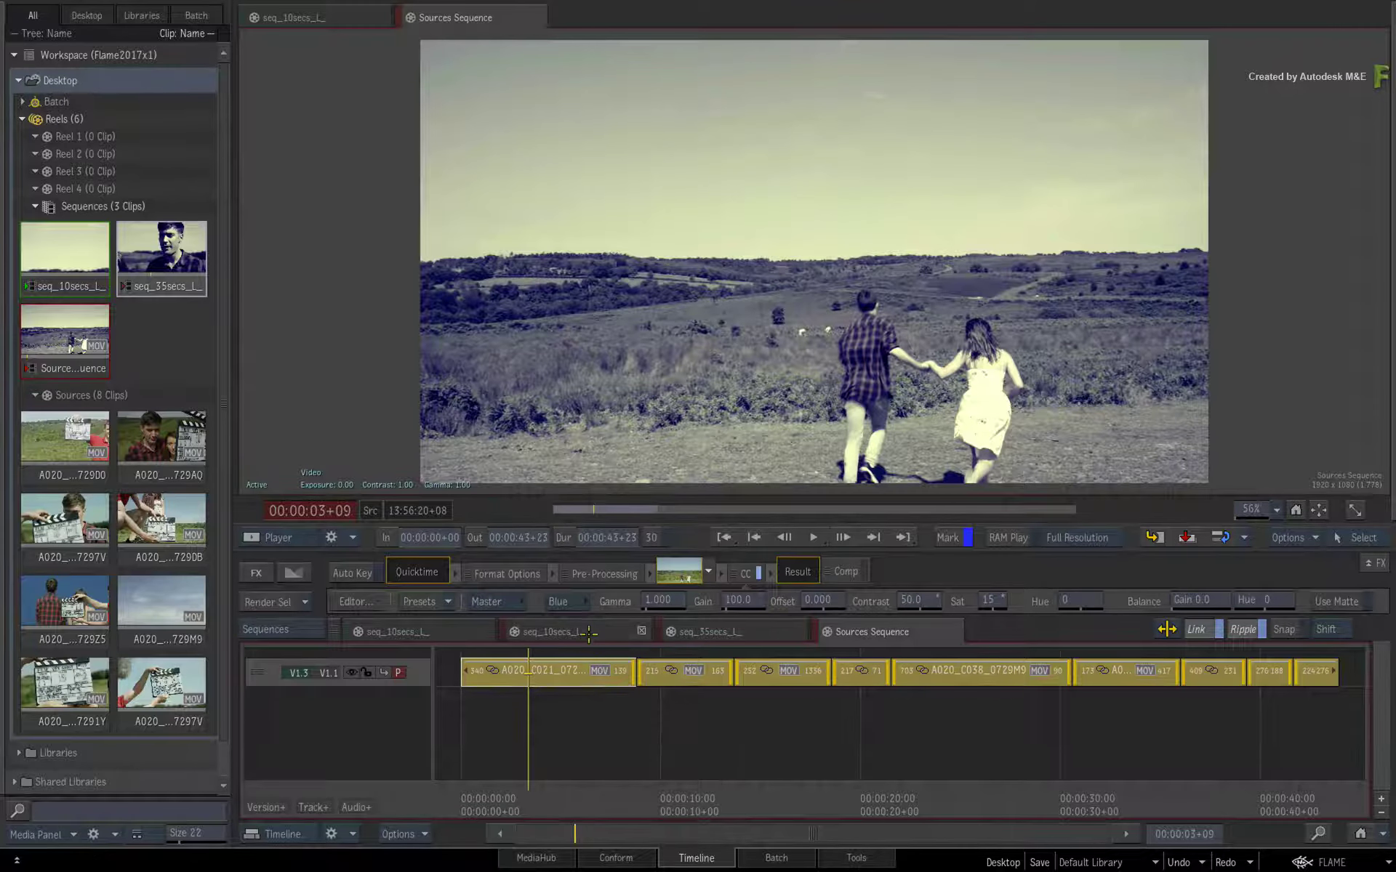
- Review the graded shots in seq_10secs_L_ and seq_35secs_L_, ending on the bluescreen shot
{"action": "left_click", "coordinate": [589, 633]}
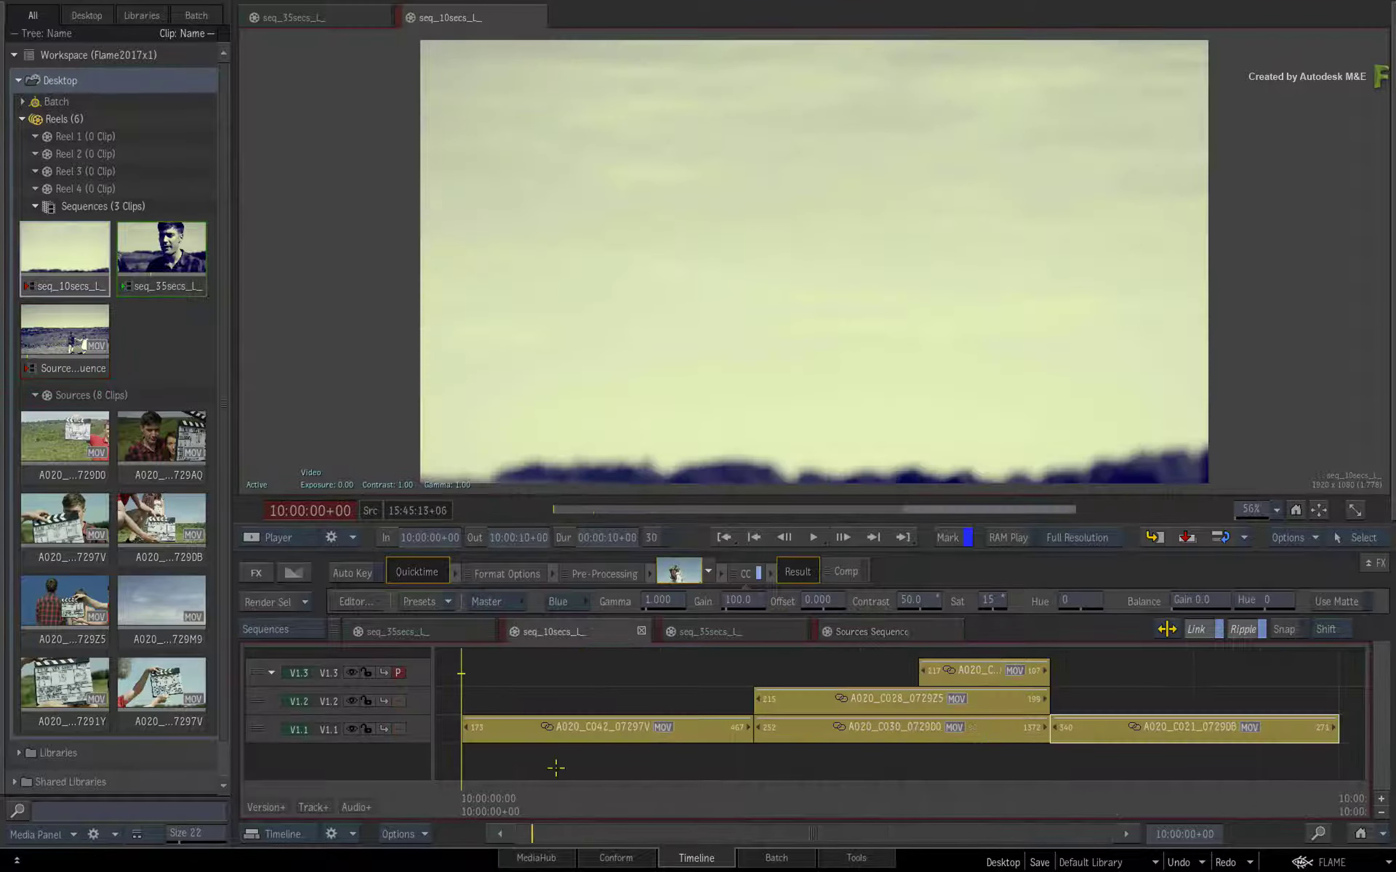
{"action": "left_click_drag", "start_coordinate": [517, 797], "coordinate": [1185, 727]}
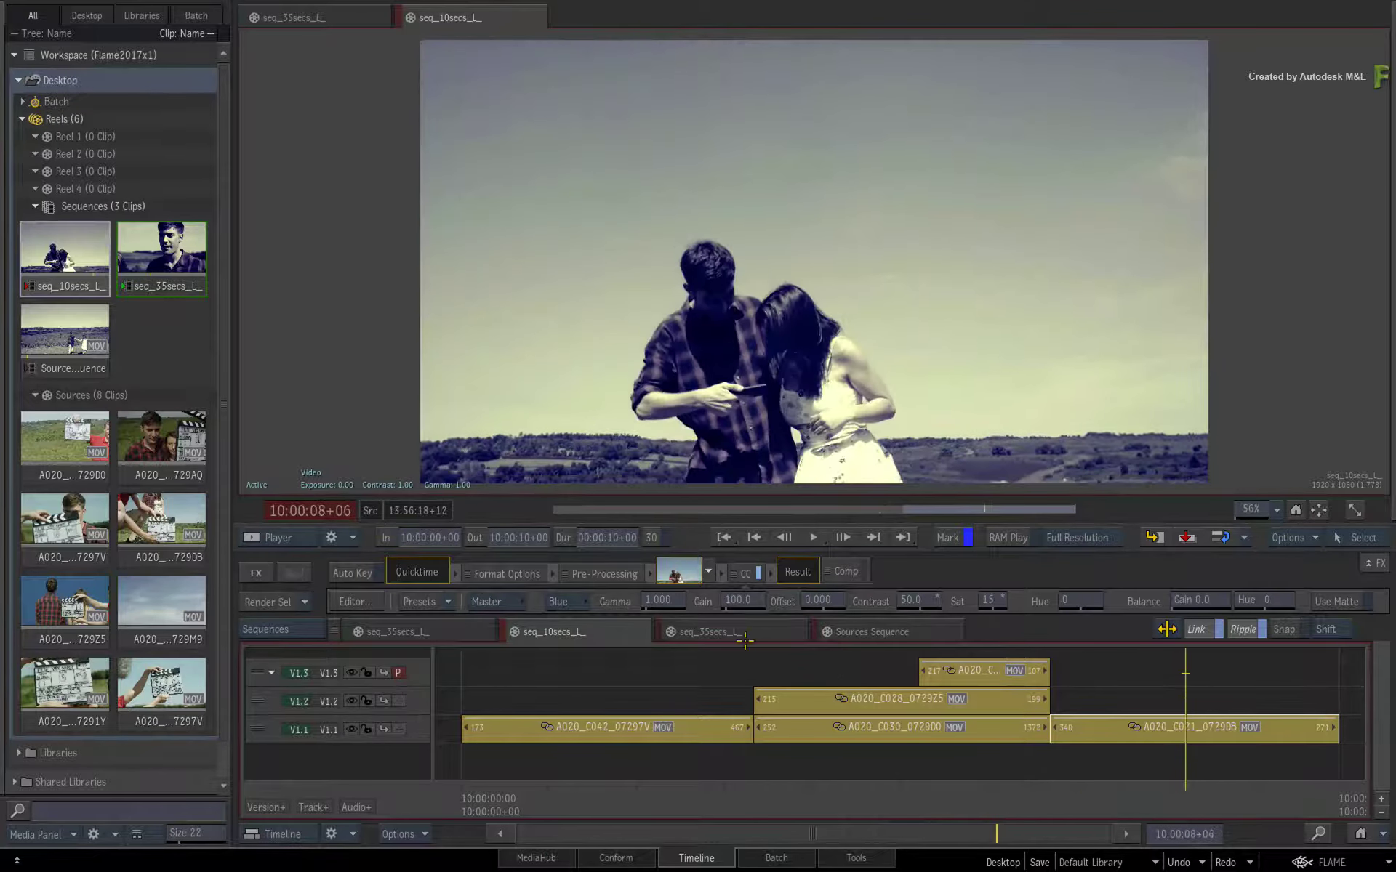
{"action": "left_click", "coordinate": [749, 630]}
{"action": "left_click_drag", "start_coordinate": [763, 791], "coordinate": [601, 749]}
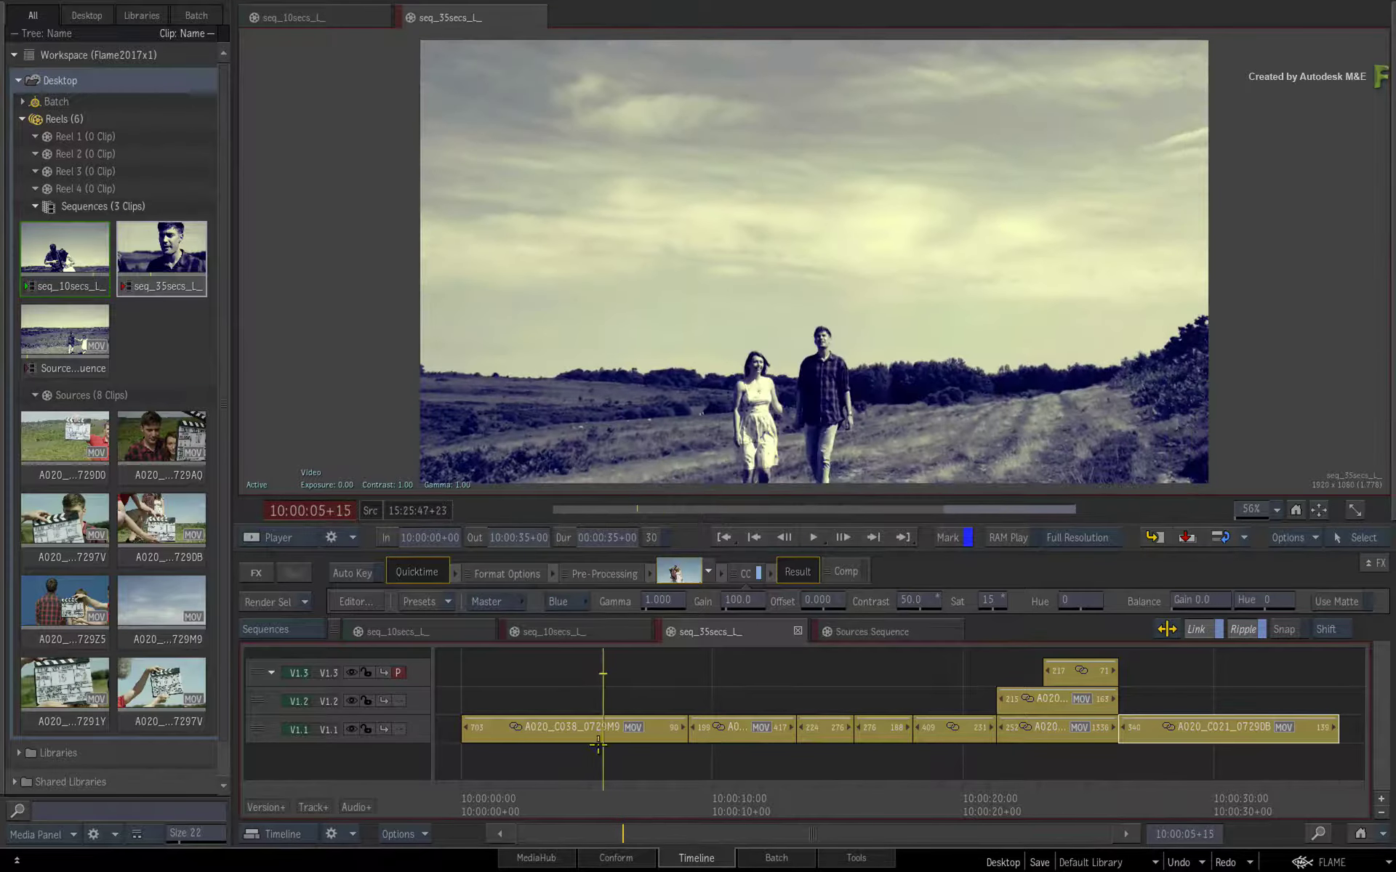
{"action": "left_click", "coordinate": [600, 632]}
{"action": "left_click_drag", "start_coordinate": [1076, 796], "coordinate": [803, 773]}
- Add an Action effect to the A020_C028_0729Z5 clip and move it ahead of the colour correction
{"action": "left_click", "coordinate": [821, 702]}
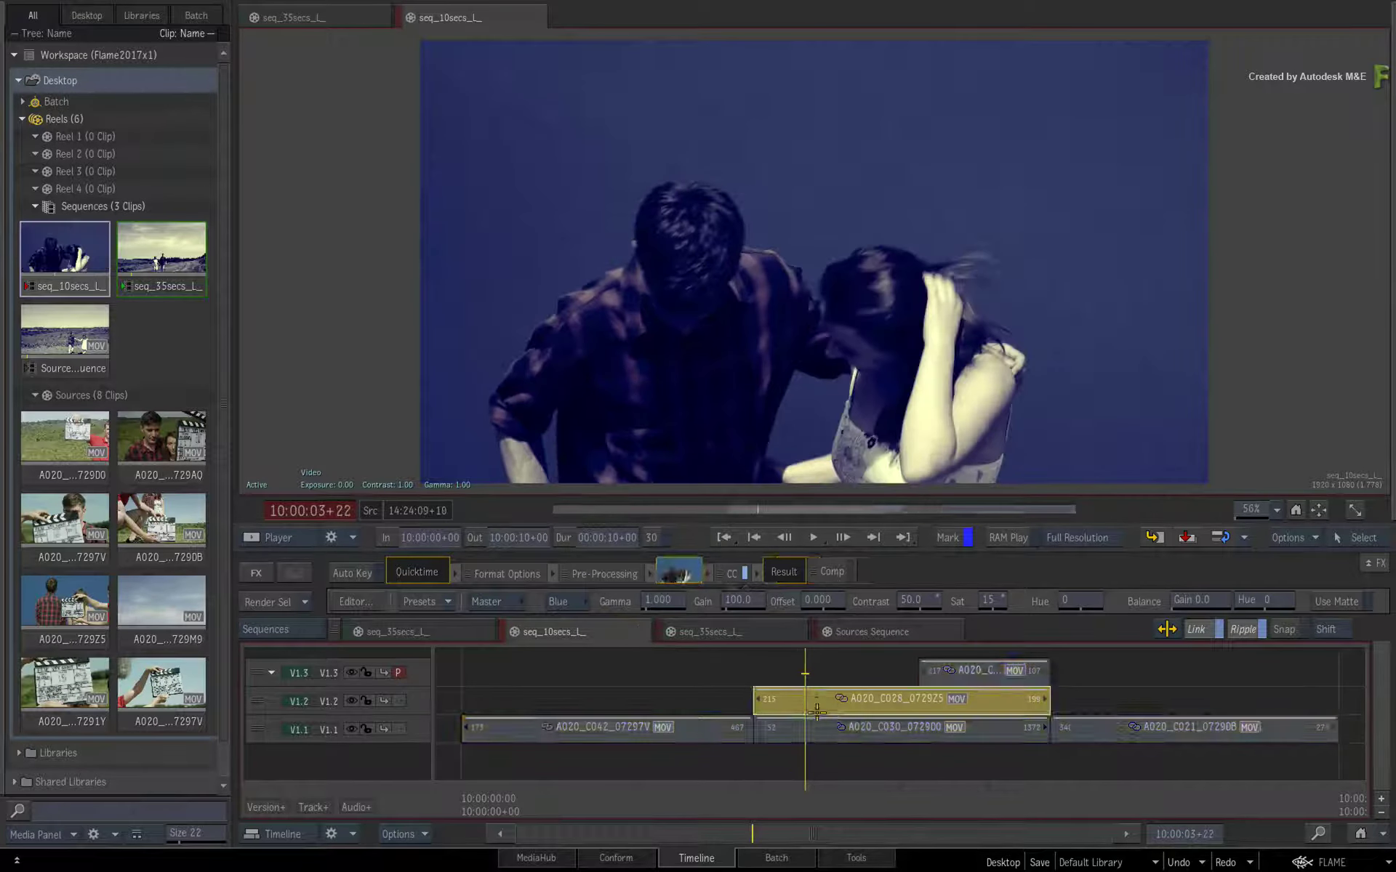
{"action": "right_click", "coordinate": [813, 530]}
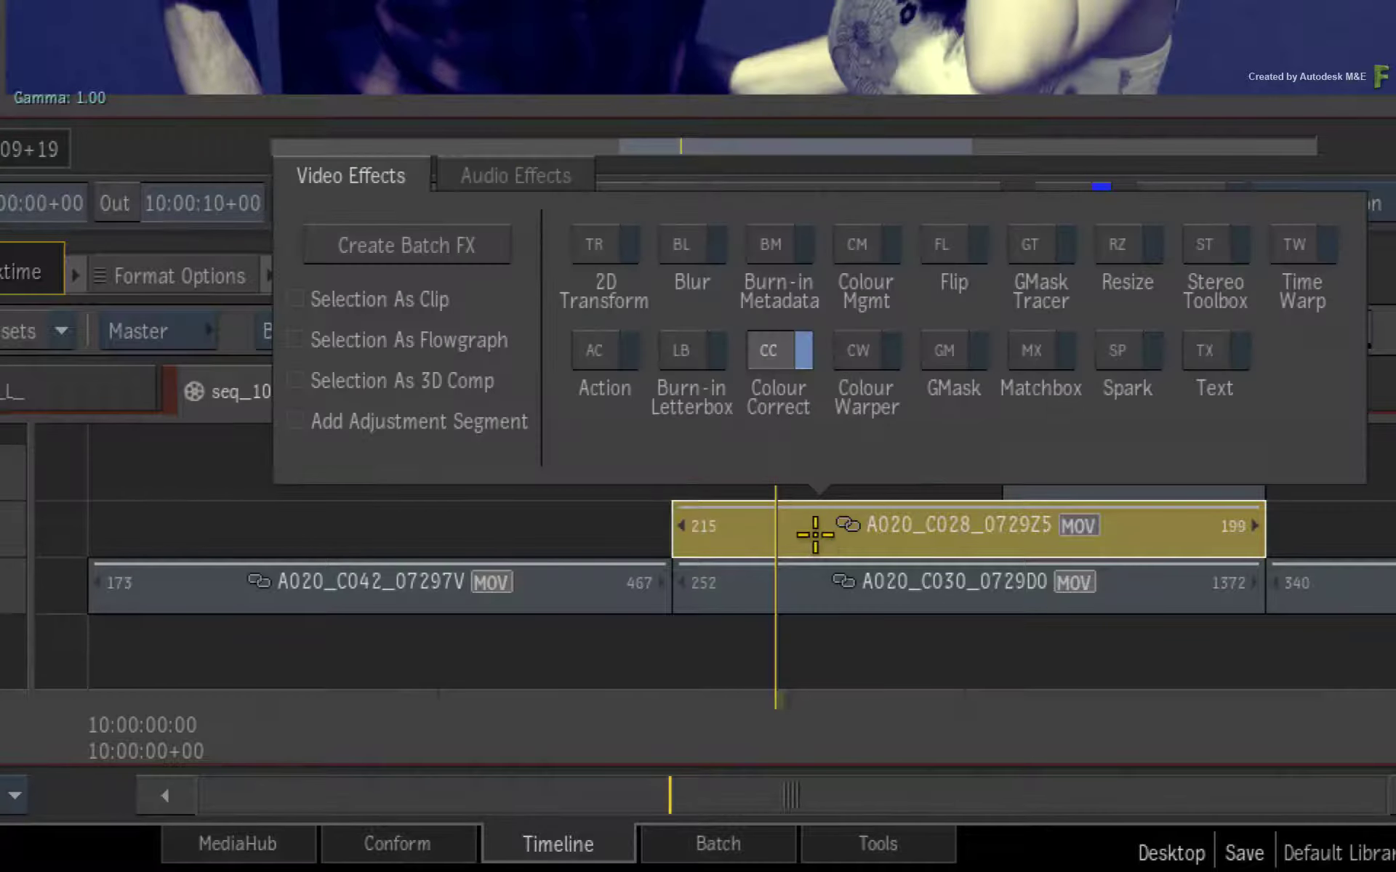
{"action": "left_click", "coordinate": [605, 356]}
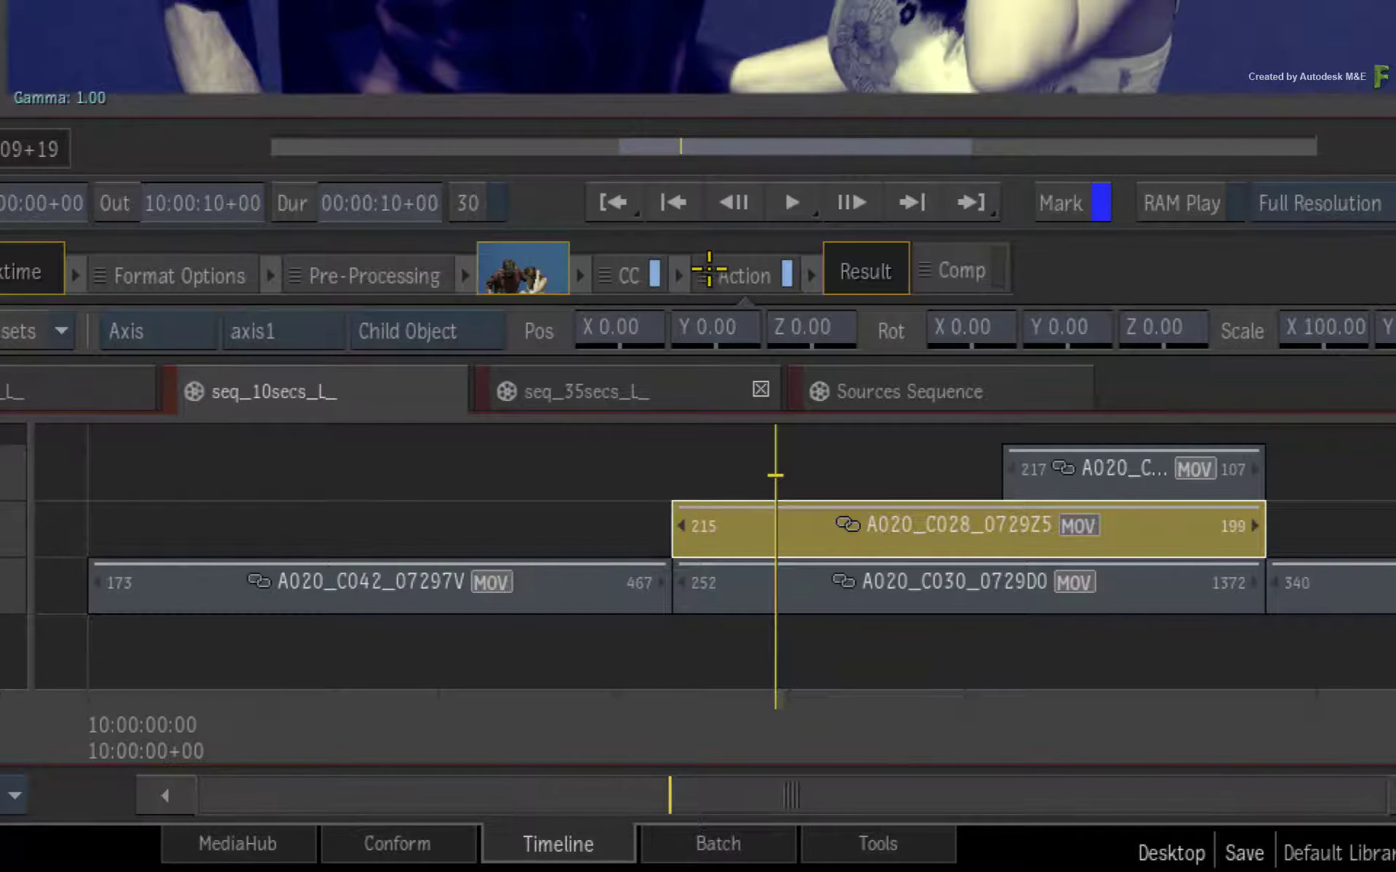
{"action": "left_click_drag", "start_coordinate": [709, 271], "coordinate": [552, 287]}
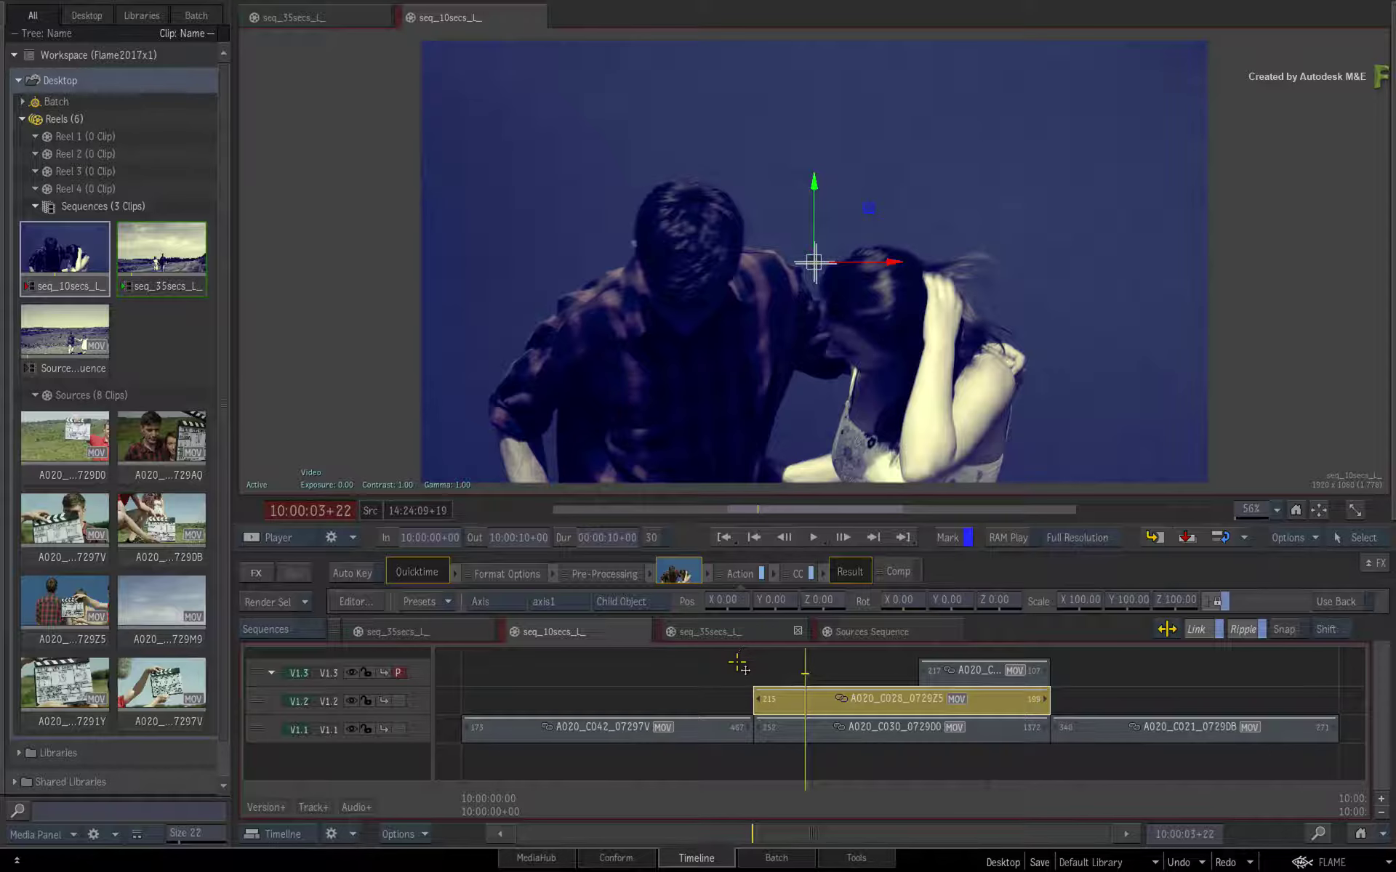
- Open the Action effect and reset the media layer's keyer to a MasterK setup
{"action": "double_click", "coordinate": [740, 573]}
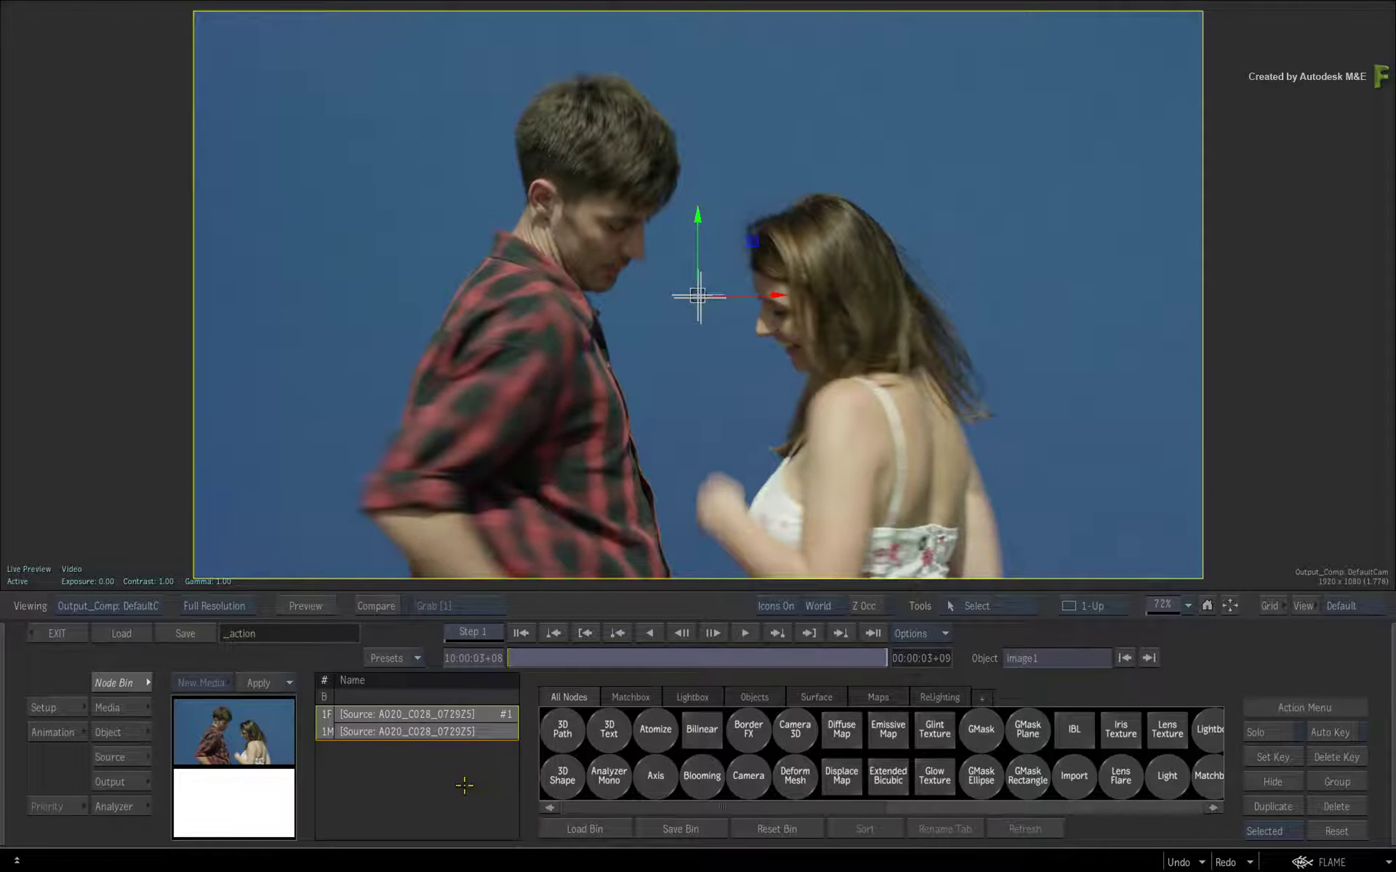
{"action": "left_click", "coordinate": [116, 709]}
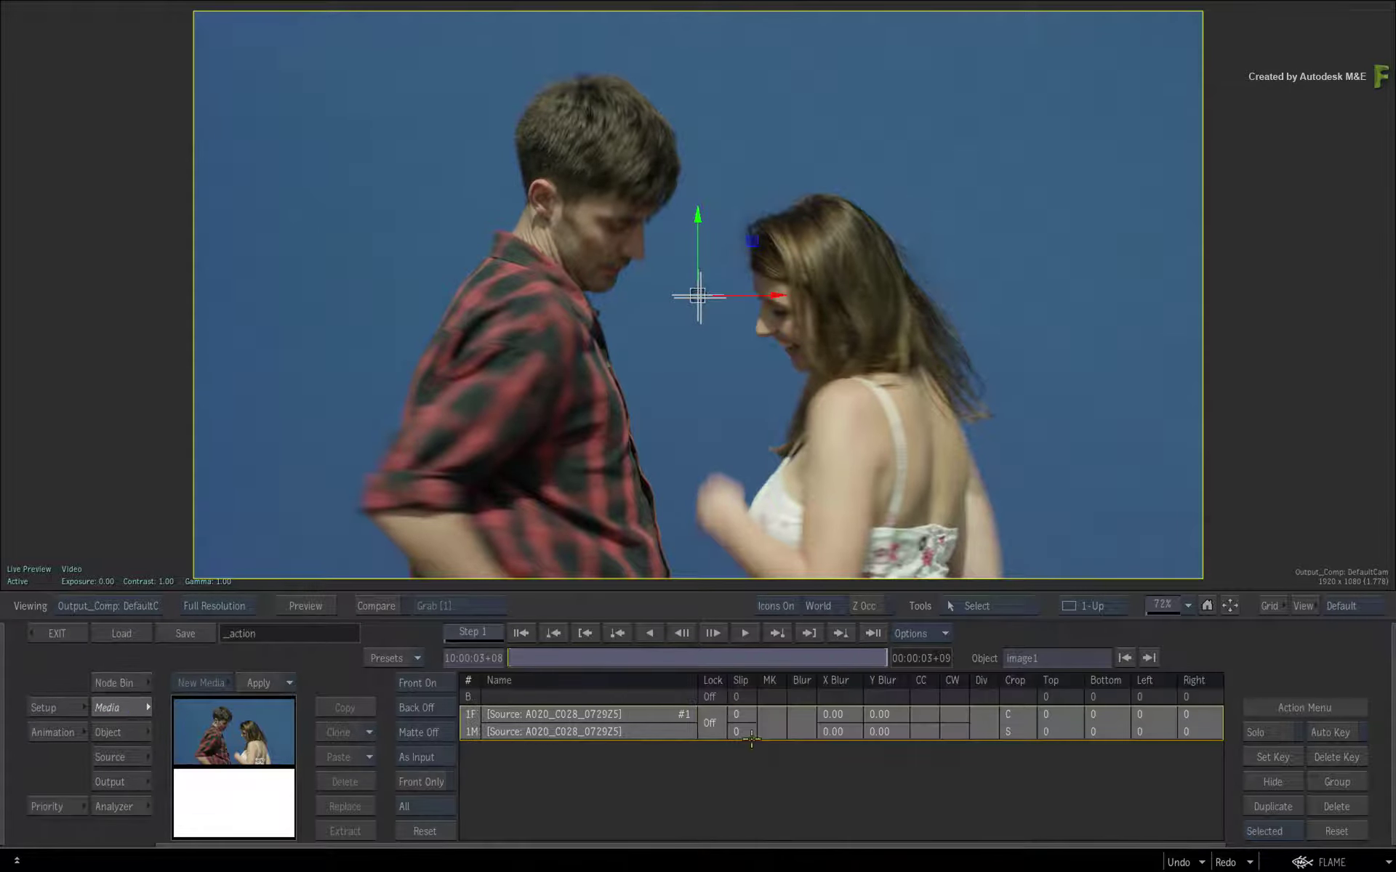
{"action": "left_click", "coordinate": [777, 721]}
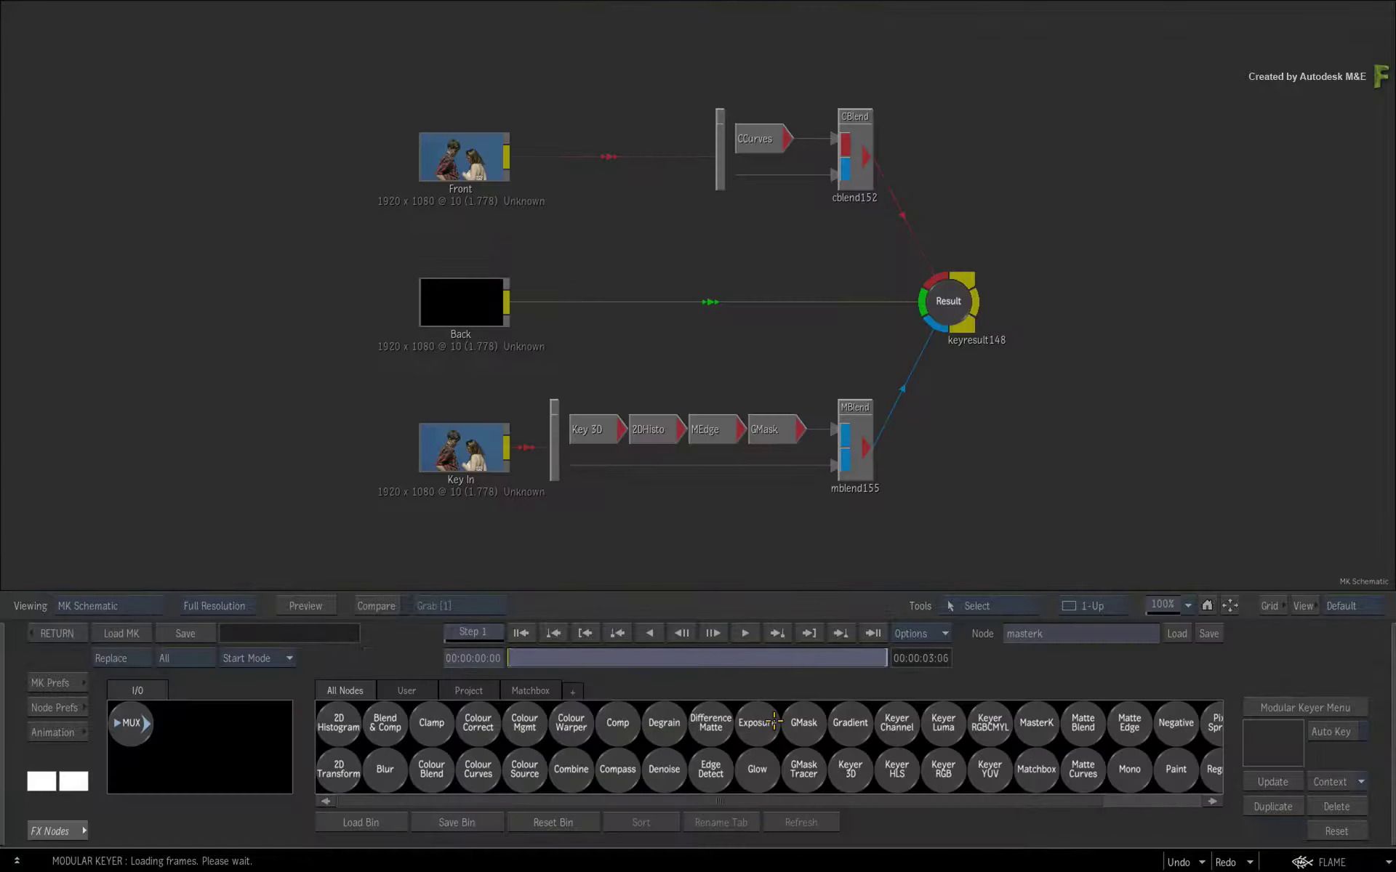
{"action": "left_click", "coordinate": [289, 658]}
{"action": "left_click", "coordinate": [313, 570]}
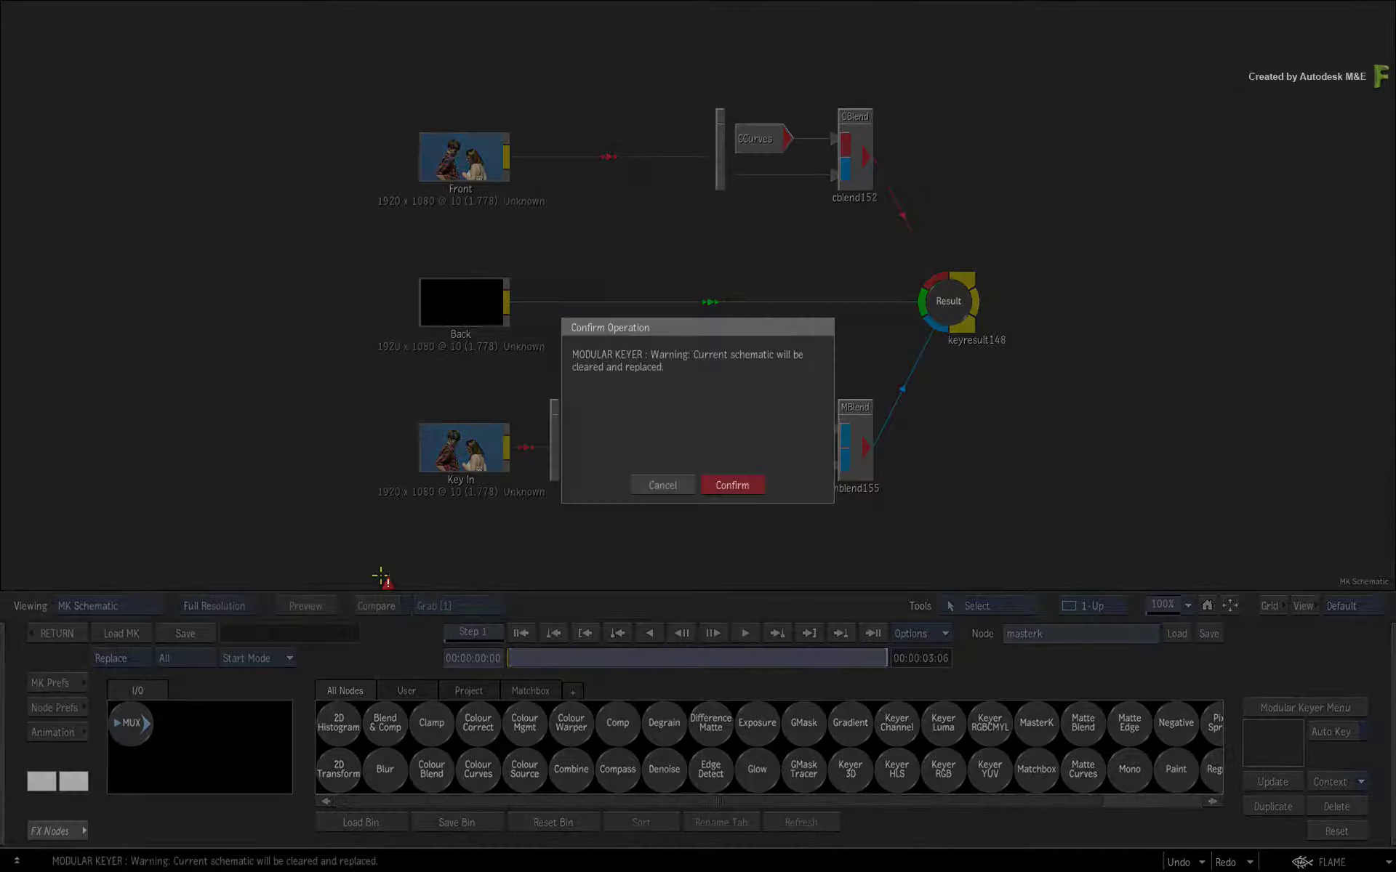
{"action": "left_click", "coordinate": [752, 484]}
- Sample the blue backing as key and spill colour, clean the matte, and return to Action
{"action": "left_click", "coordinate": [575, 299]}
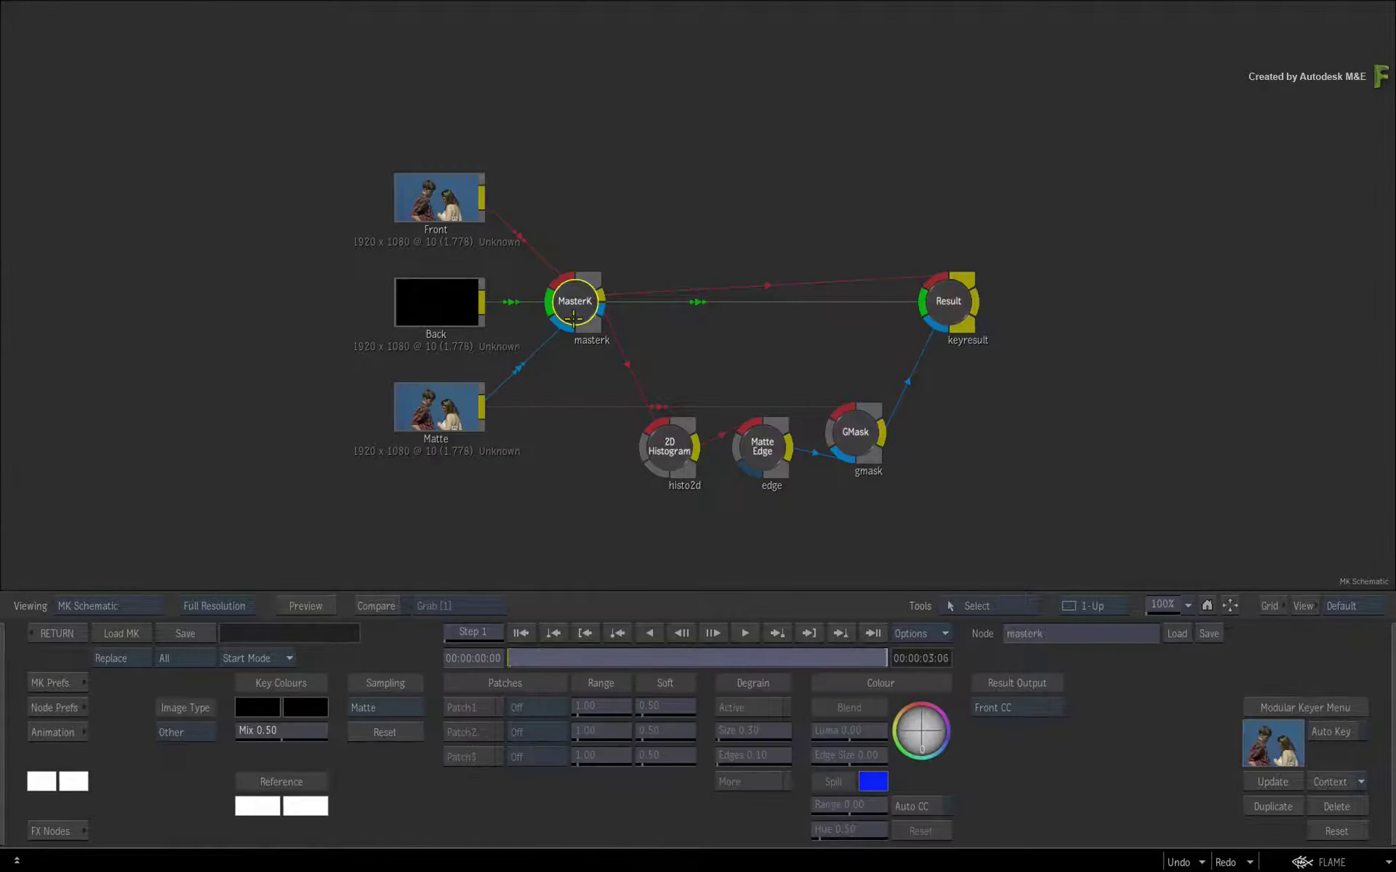
{"action": "key", "text": "F4"}
{"action": "left_click", "coordinate": [299, 431]}
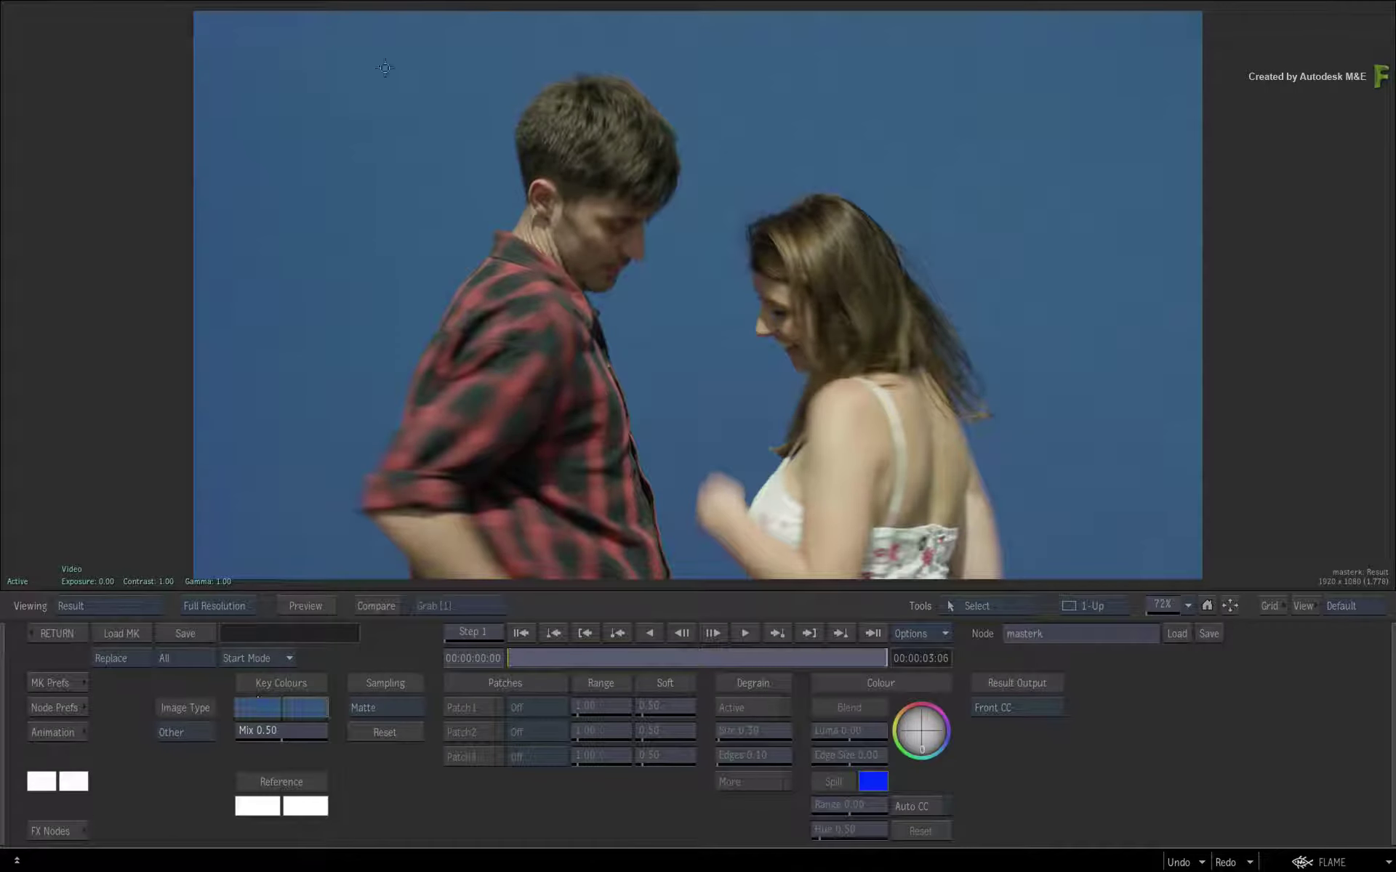
{"action": "left_click", "coordinate": [1158, 434]}
{"action": "key", "text": "F3"}
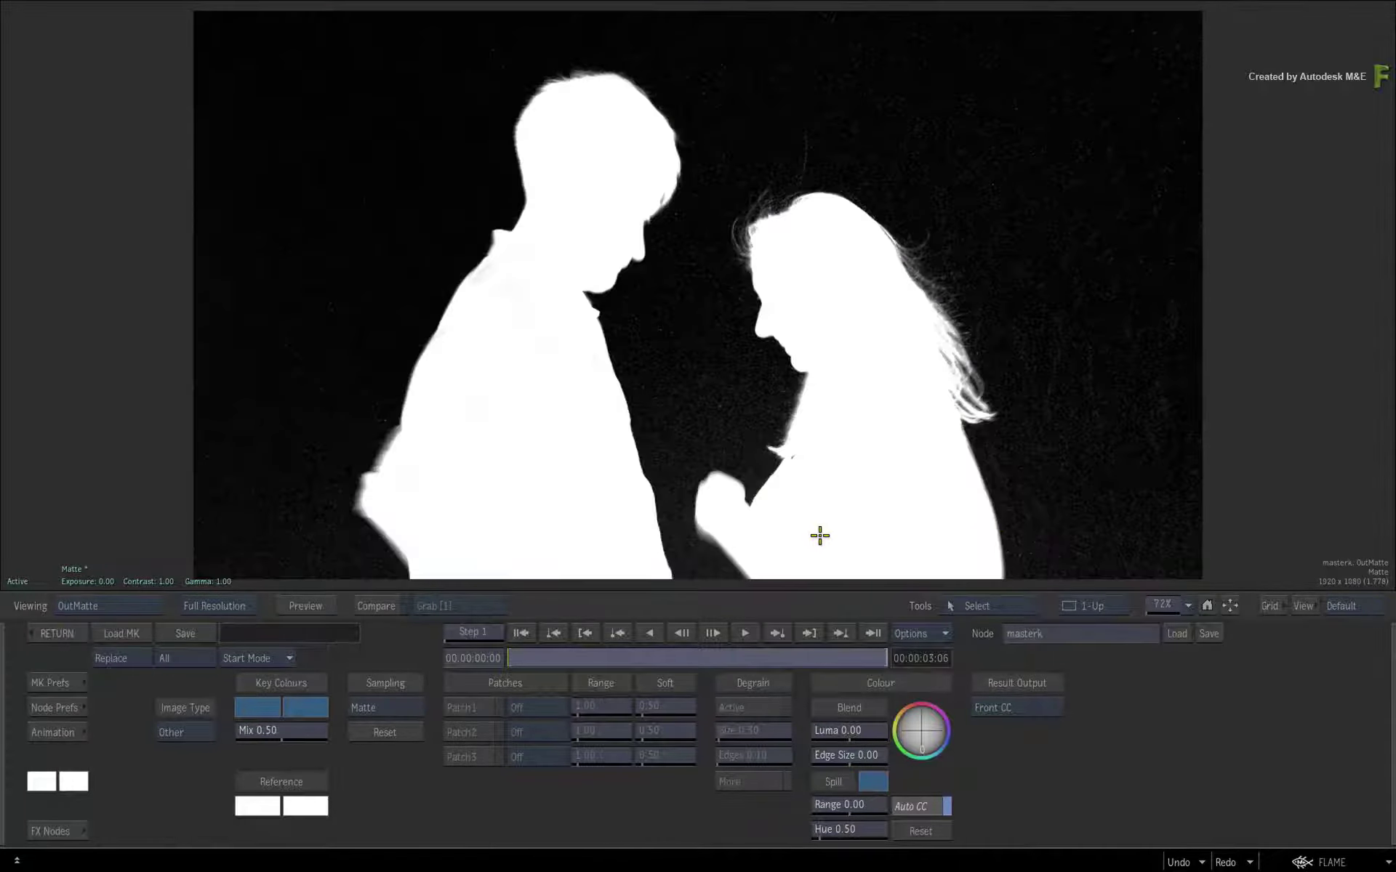
{"action": "left_click", "coordinate": [270, 71]}
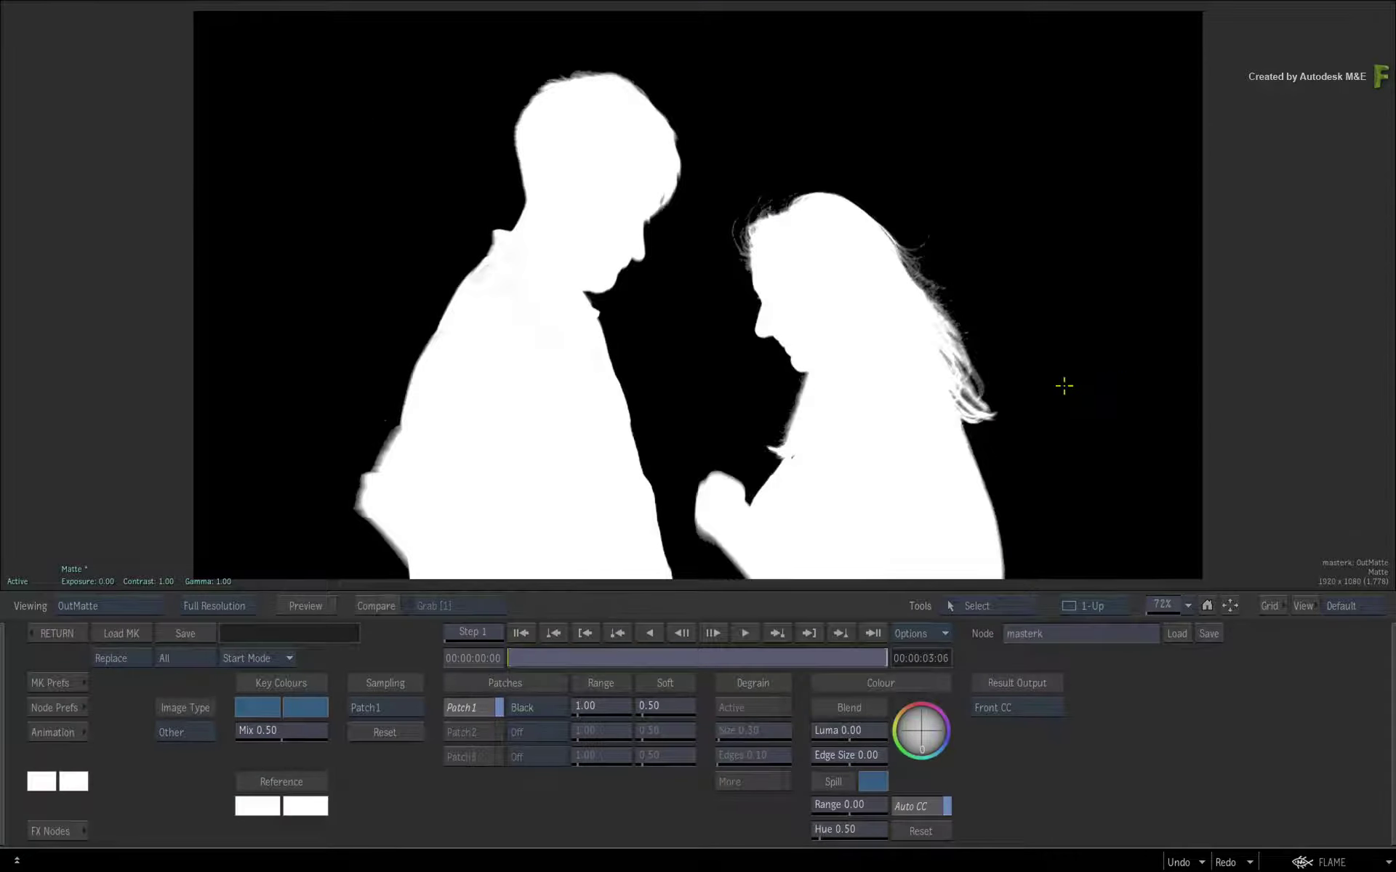
{"action": "key", "text": "F4"}
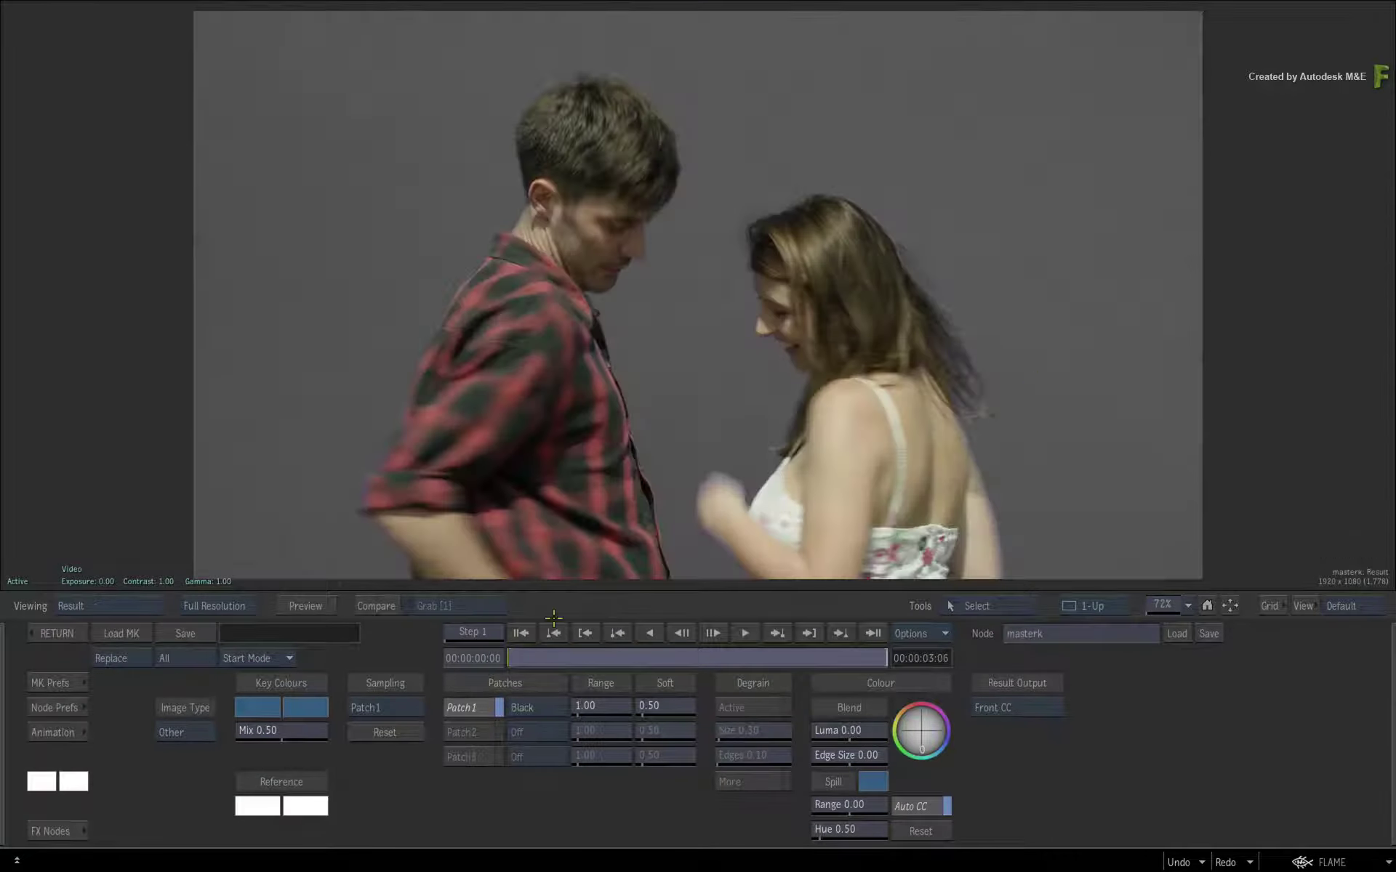
{"action": "left_click", "coordinate": [55, 633]}
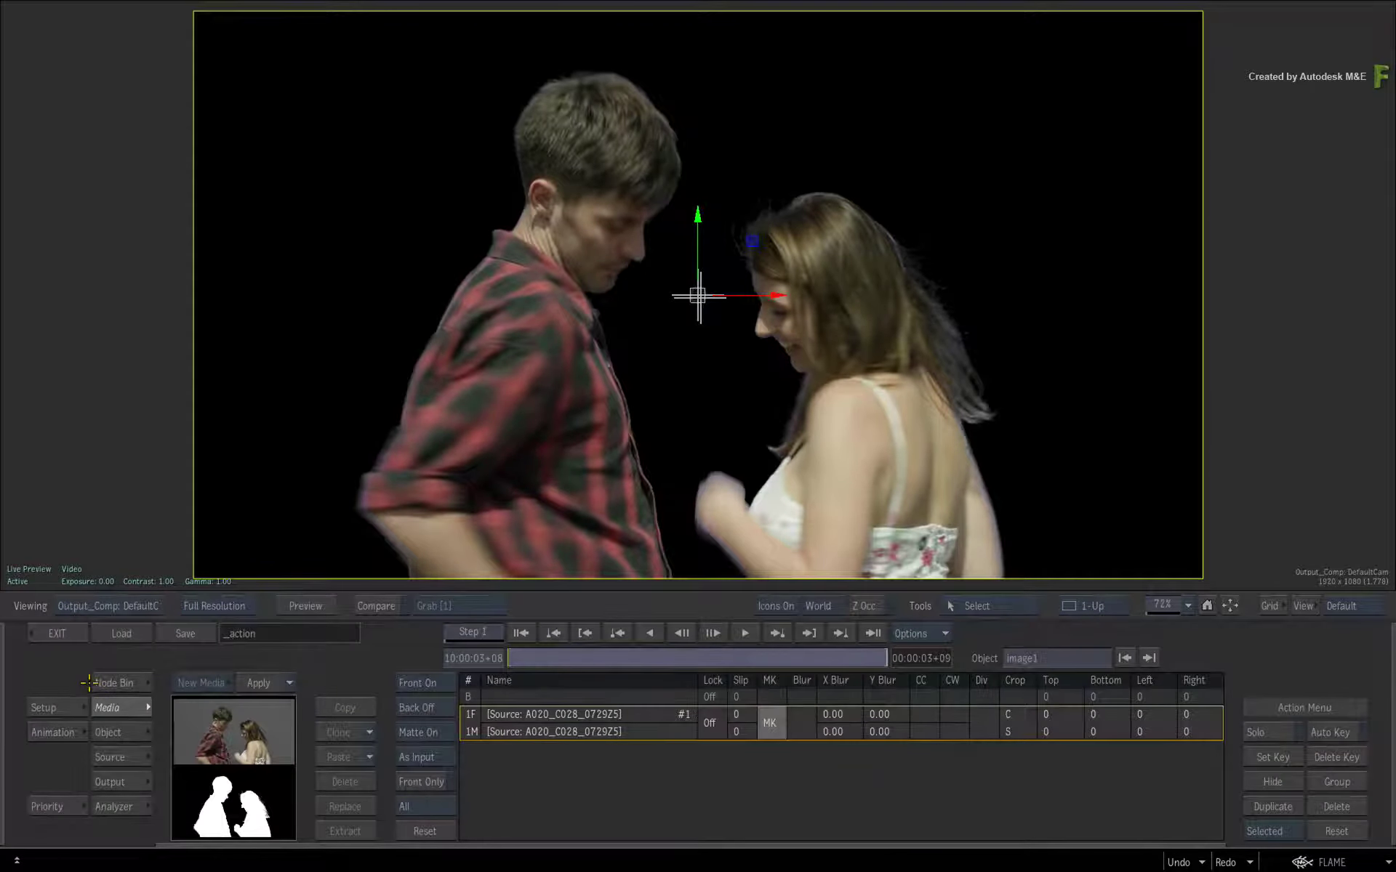
- Exit Action and enable Use Back so the keyed couple composites over the grassy field
{"action": "left_click", "coordinate": [56, 633]}
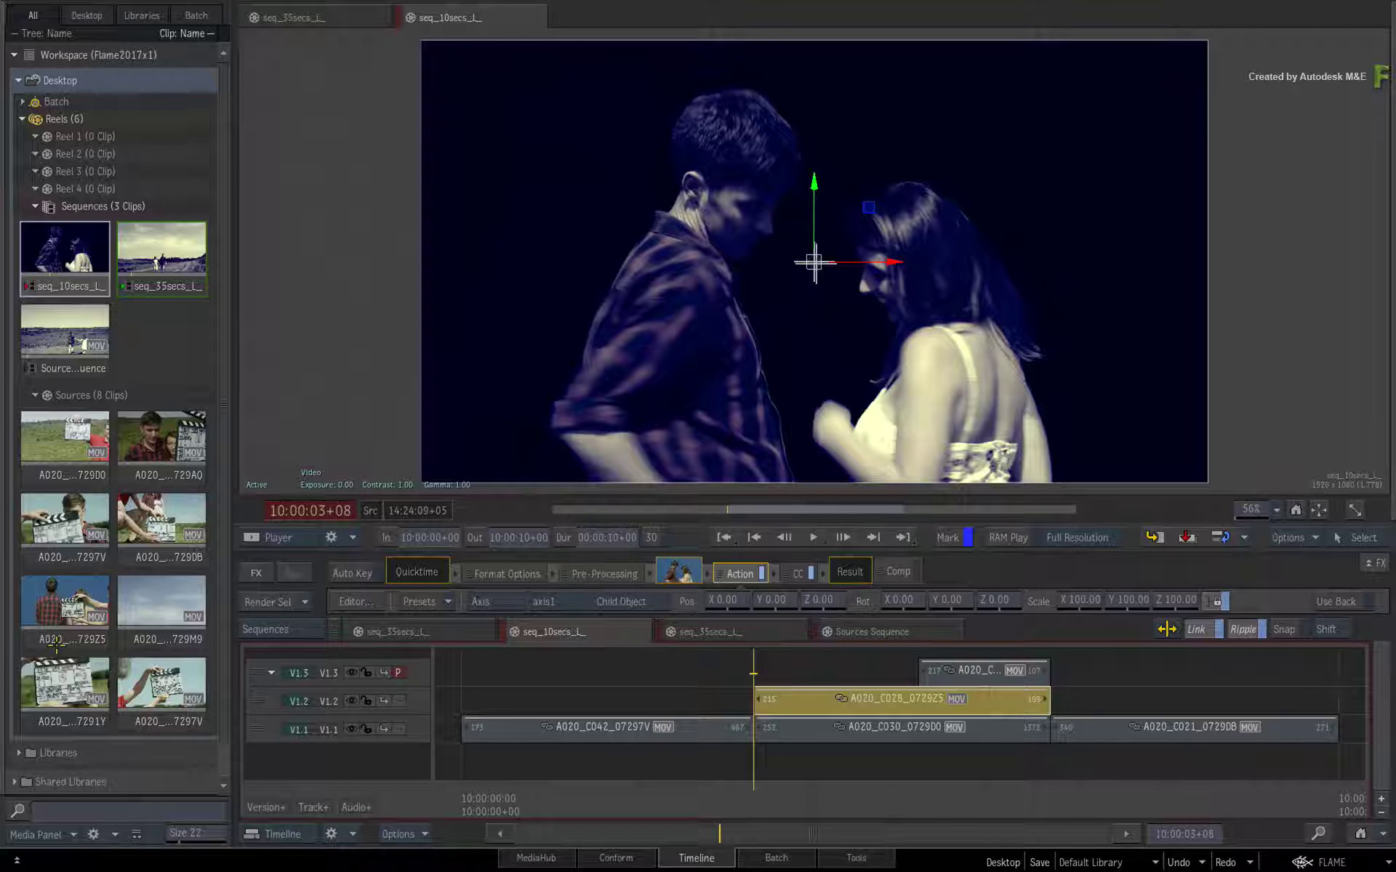
{"action": "mouse_move", "coordinate": [782, 796]}
{"action": "left_mouse_down"}
{"action": "mouse_move", "coordinate": [756, 767]}
{"action": "mouse_move", "coordinate": [881, 767]}
{"action": "mouse_move", "coordinate": [794, 772]}
{"action": "left_mouse_up"}
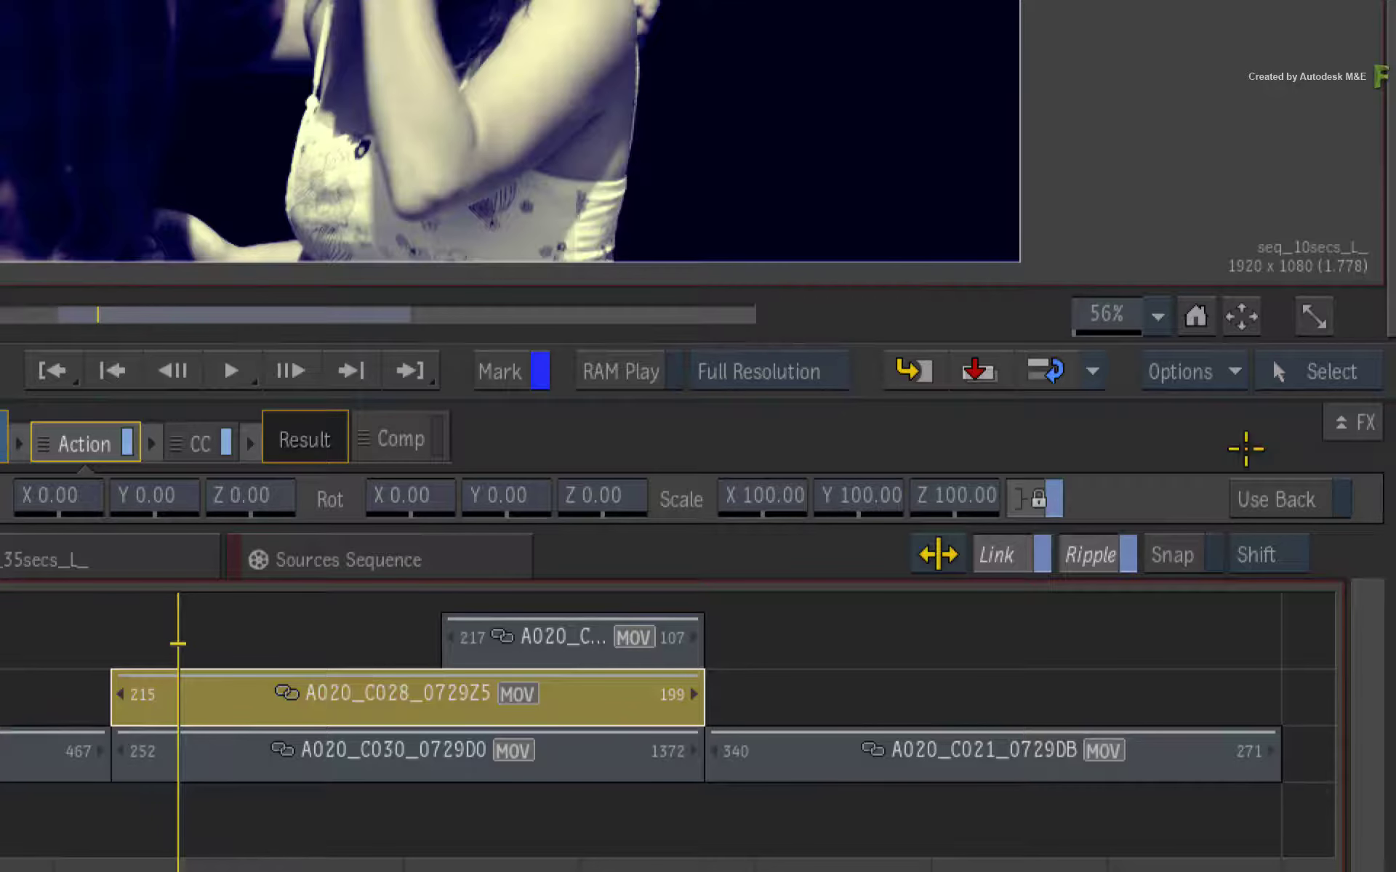
{"action": "left_click", "coordinate": [1319, 603]}
{"action": "mouse_move", "coordinate": [177, 863]}
{"action": "left_mouse_down"}
{"action": "mouse_move", "coordinate": [162, 864]}
{"action": "mouse_move", "coordinate": [311, 858]}
{"action": "mouse_move", "coordinate": [162, 856]}
{"action": "left_mouse_up"}
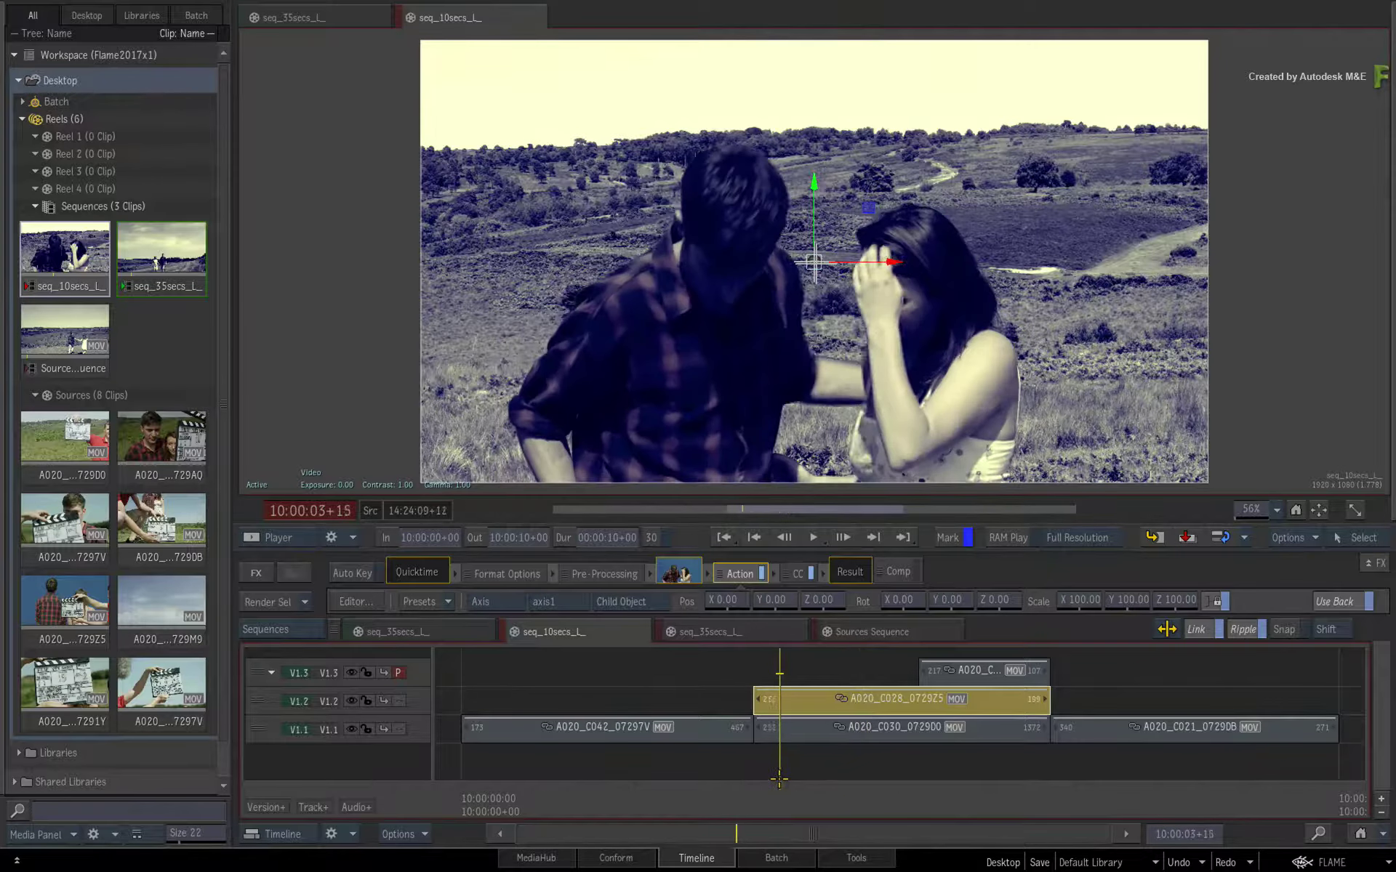
{"action": "left_click_drag", "start_coordinate": [778, 779], "coordinate": [775, 779]}
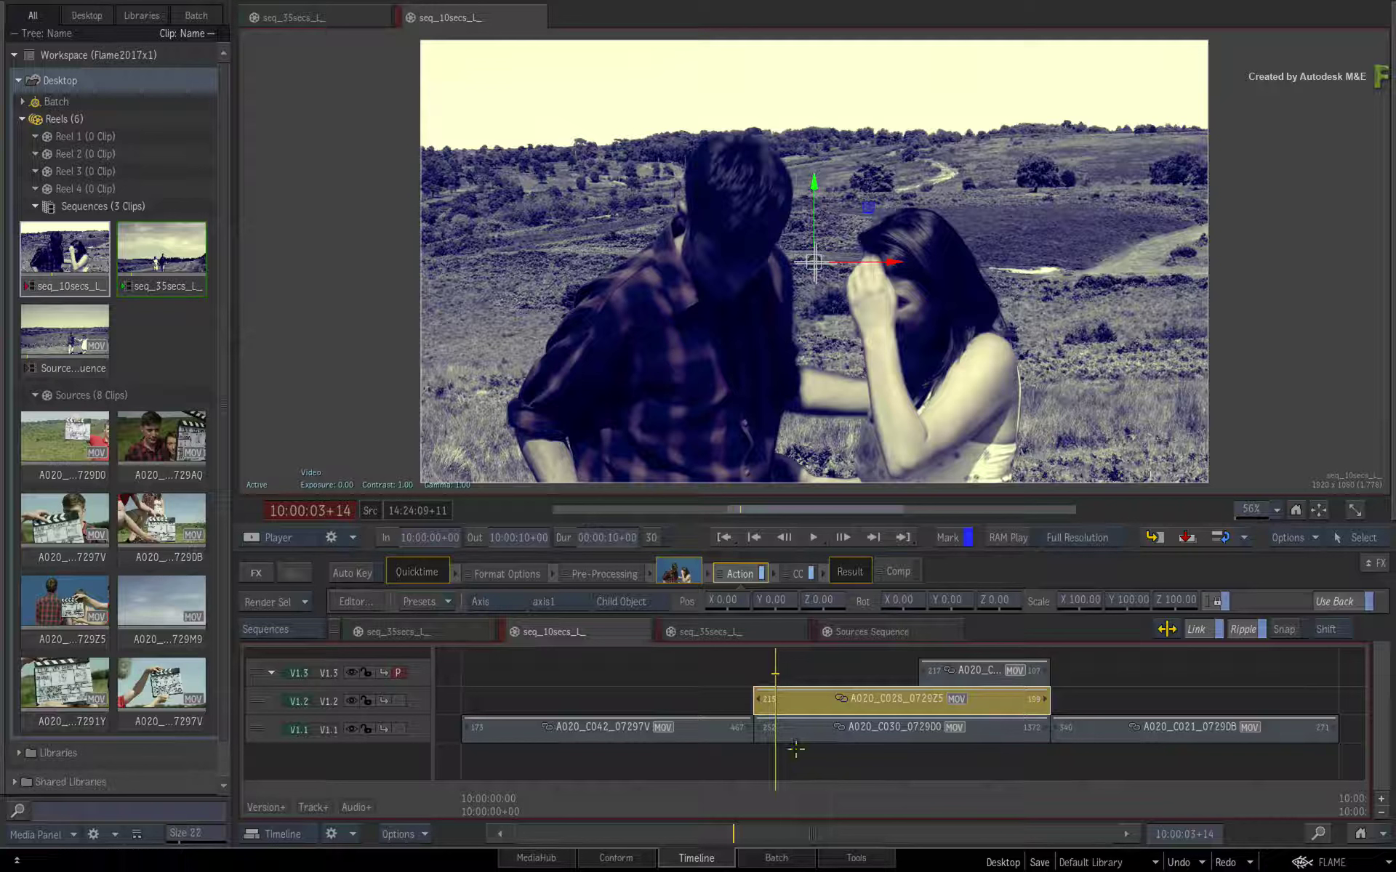
- Sync the A020_C028_0729Z5 key to connected segments, then check it in Sources Sequence and seq_35secs_L_
{"action": "right_click", "coordinate": [791, 698]}
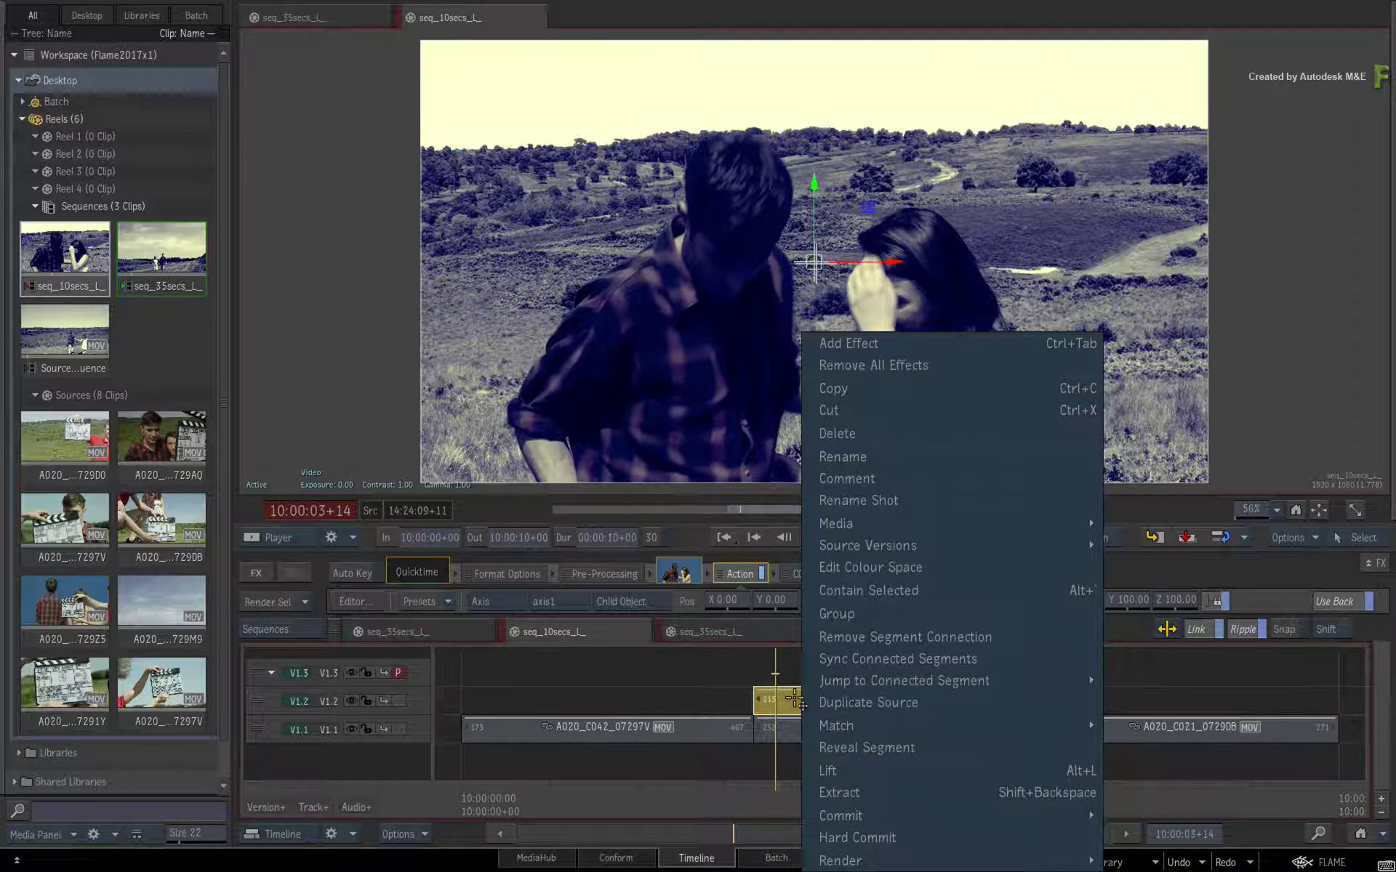
{"action": "left_click", "coordinate": [821, 658]}
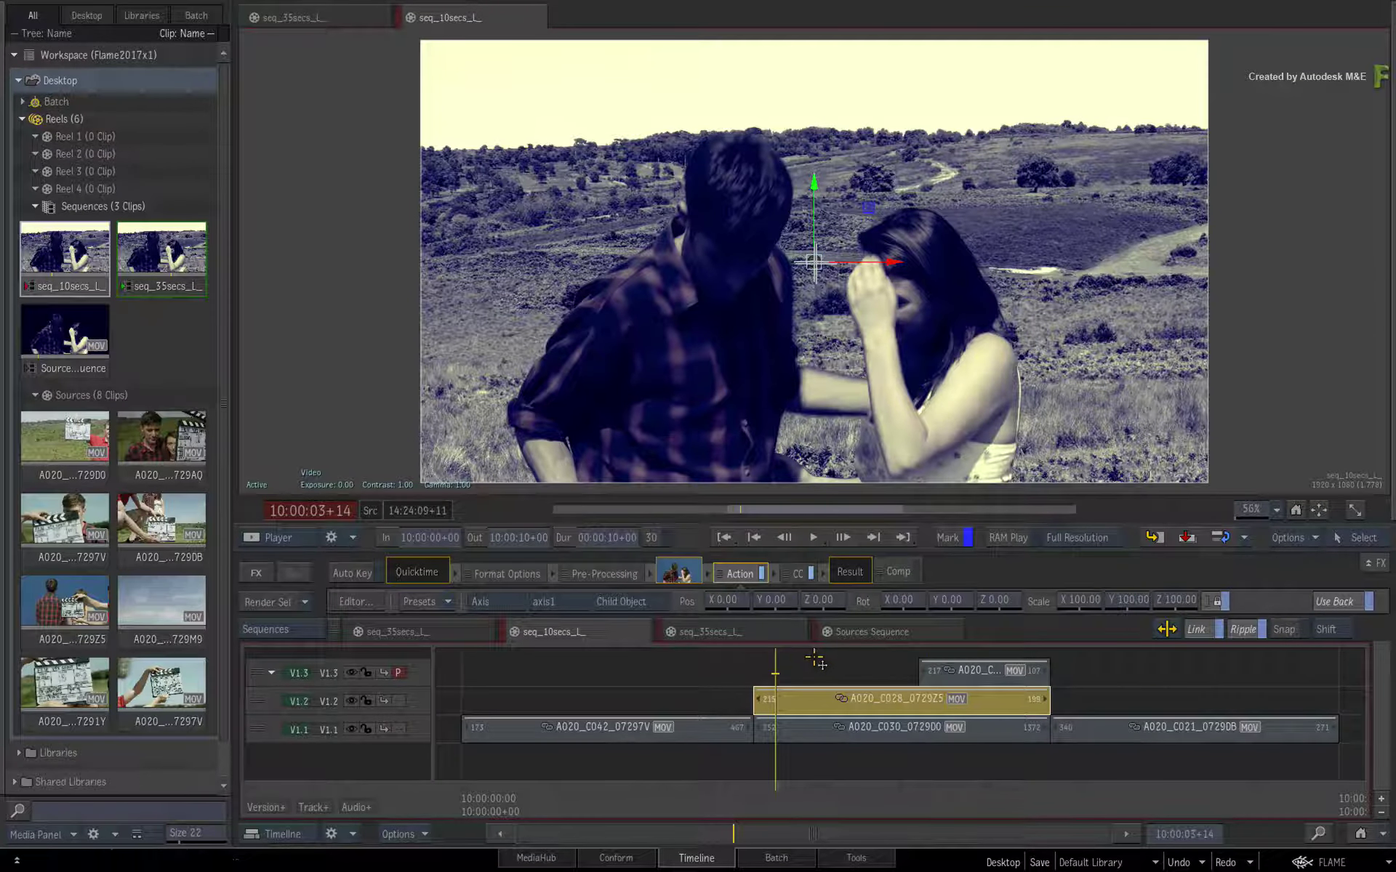
{"action": "left_click", "coordinate": [849, 629]}
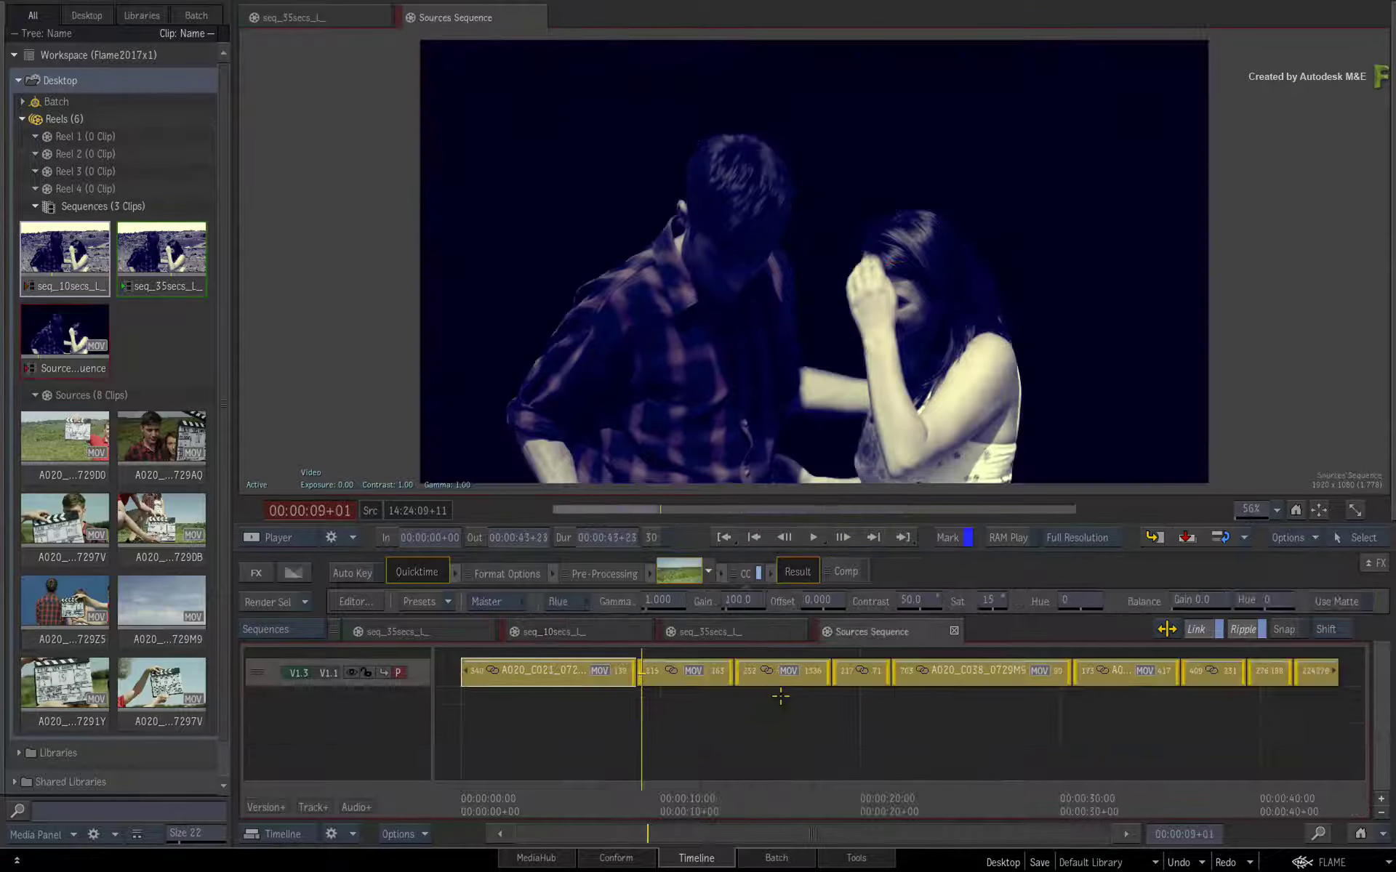
{"action": "left_click_drag", "start_coordinate": [653, 789], "coordinate": [699, 776]}
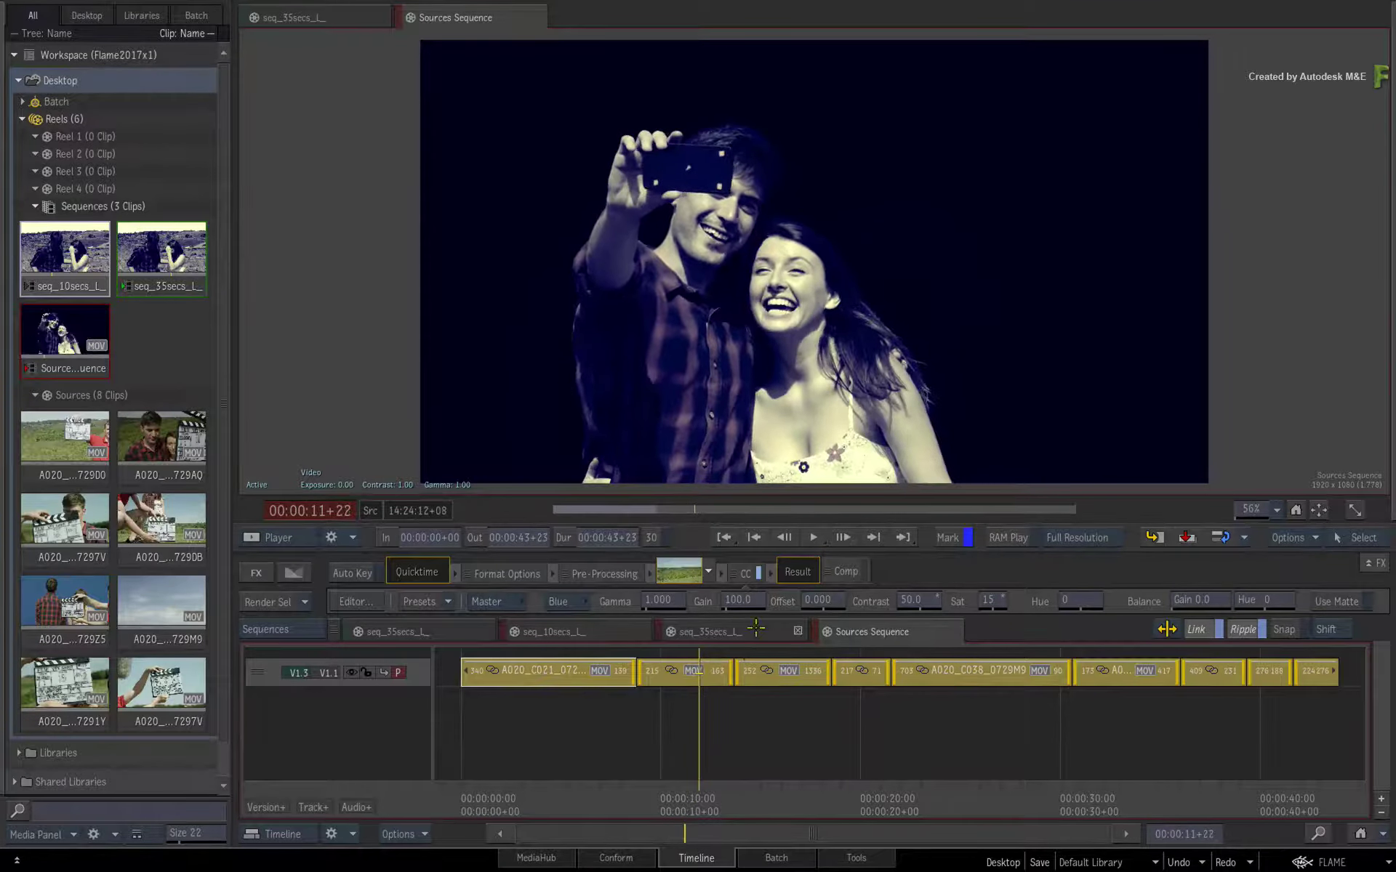
{"action": "left_click", "coordinate": [753, 630]}
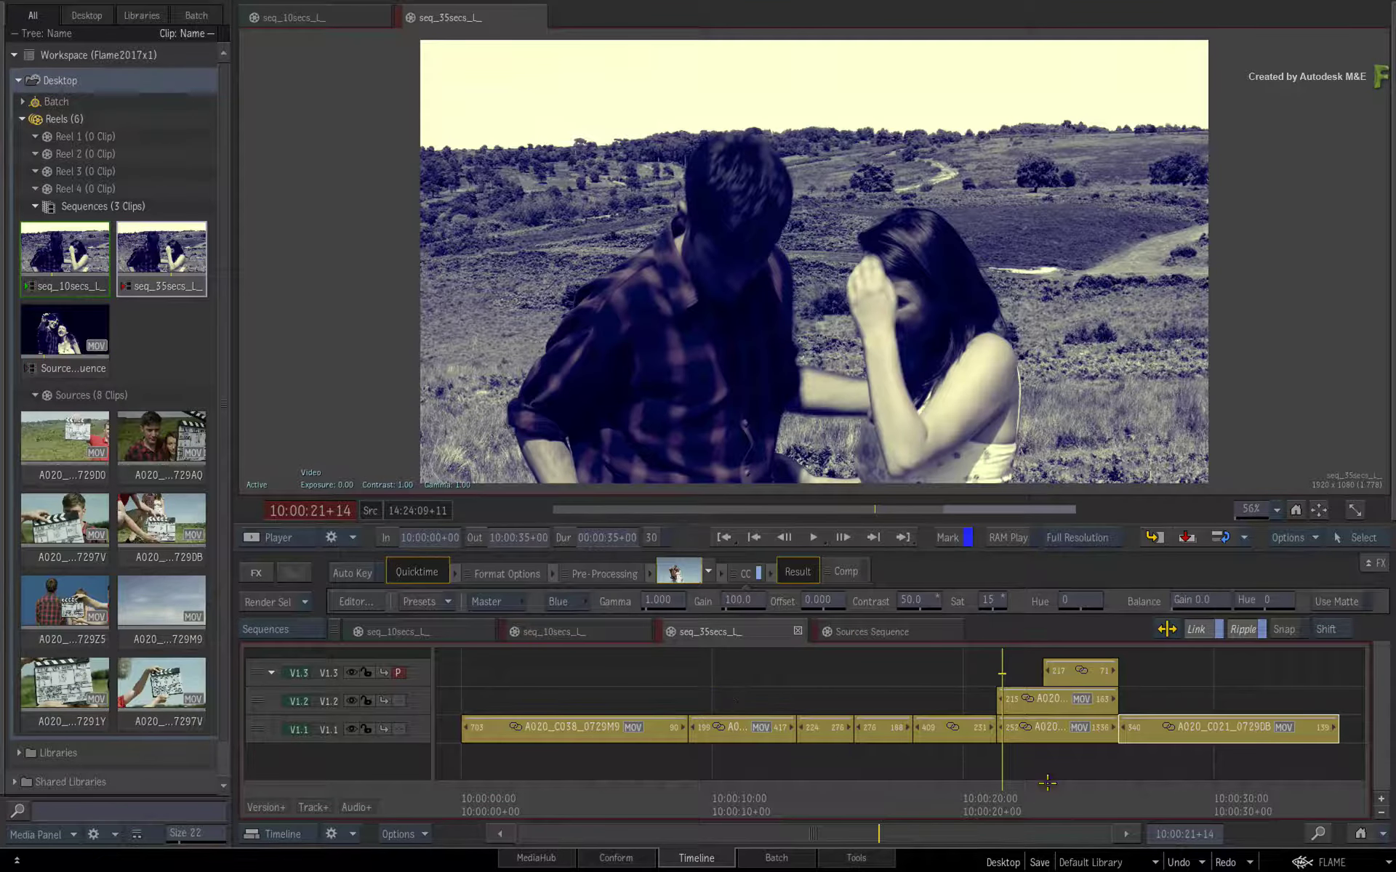
{"action": "left_click_drag", "start_coordinate": [1015, 788], "coordinate": [853, 718]}
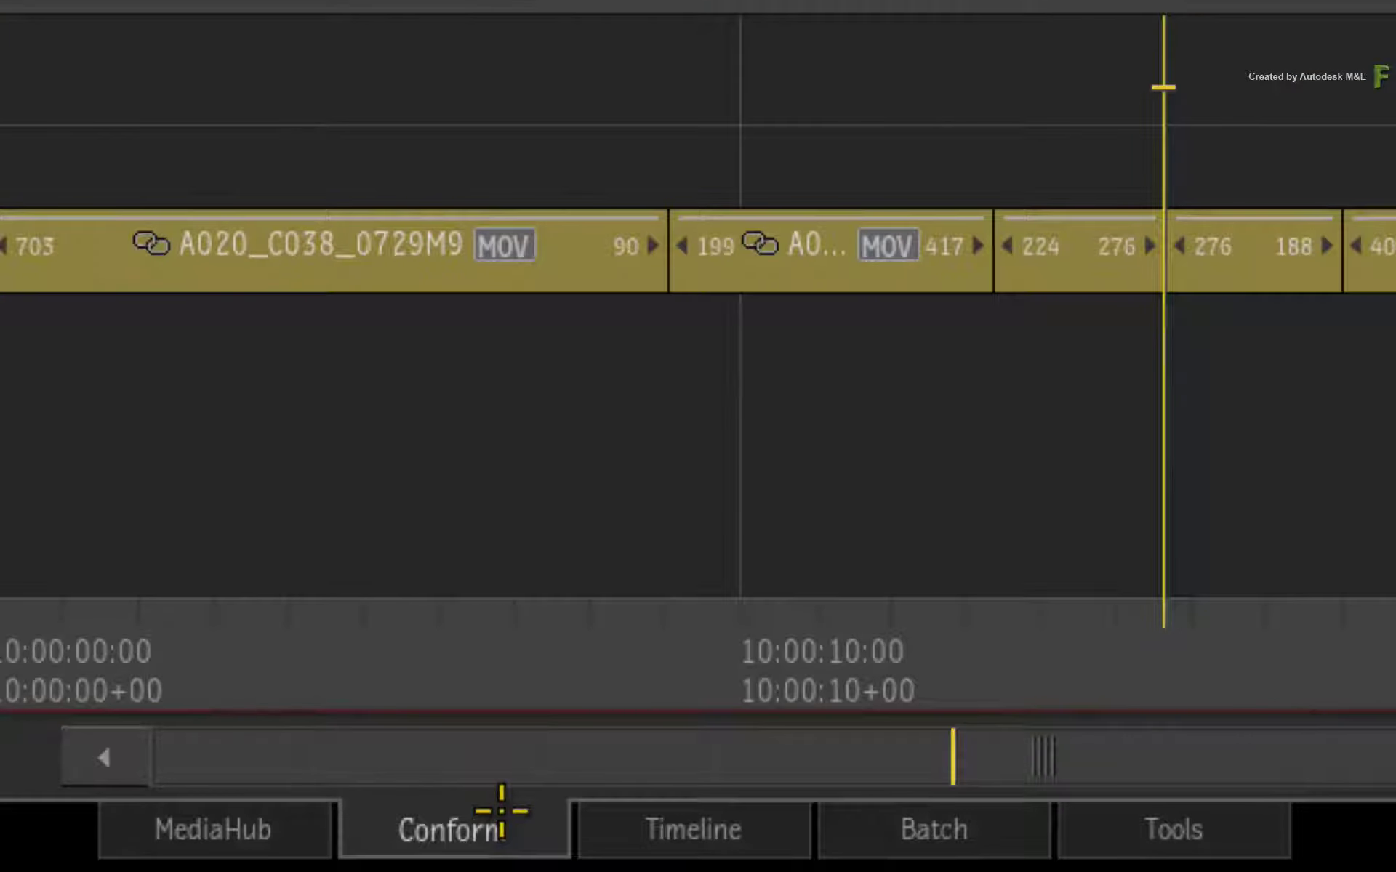
- In Conform, load seq_20secs_L[1-3].EDL from the EDLs folder as a new sequence
{"action": "left_click", "coordinate": [503, 829]}
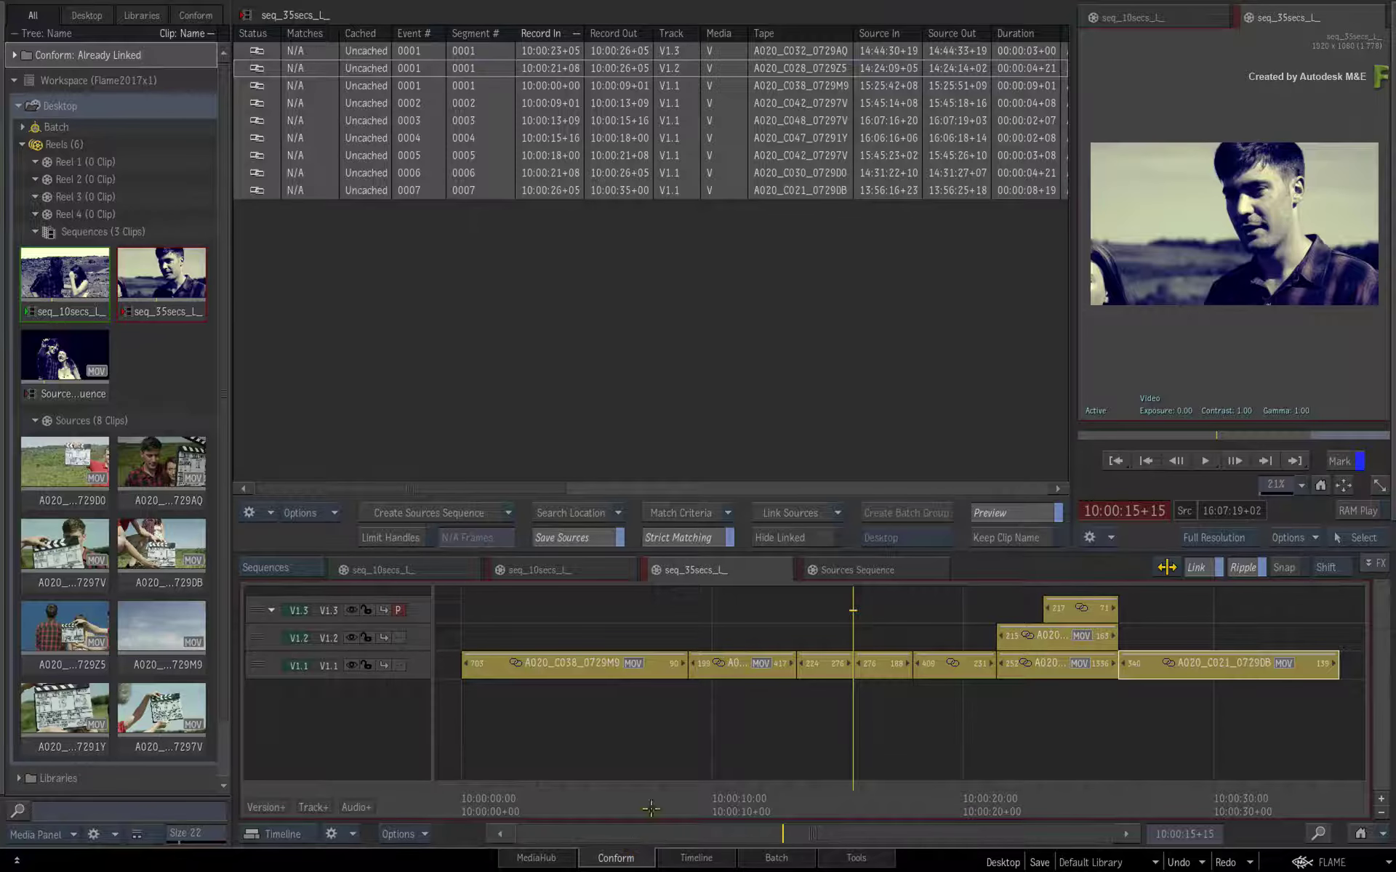
{"action": "right_click", "coordinate": [601, 318]}
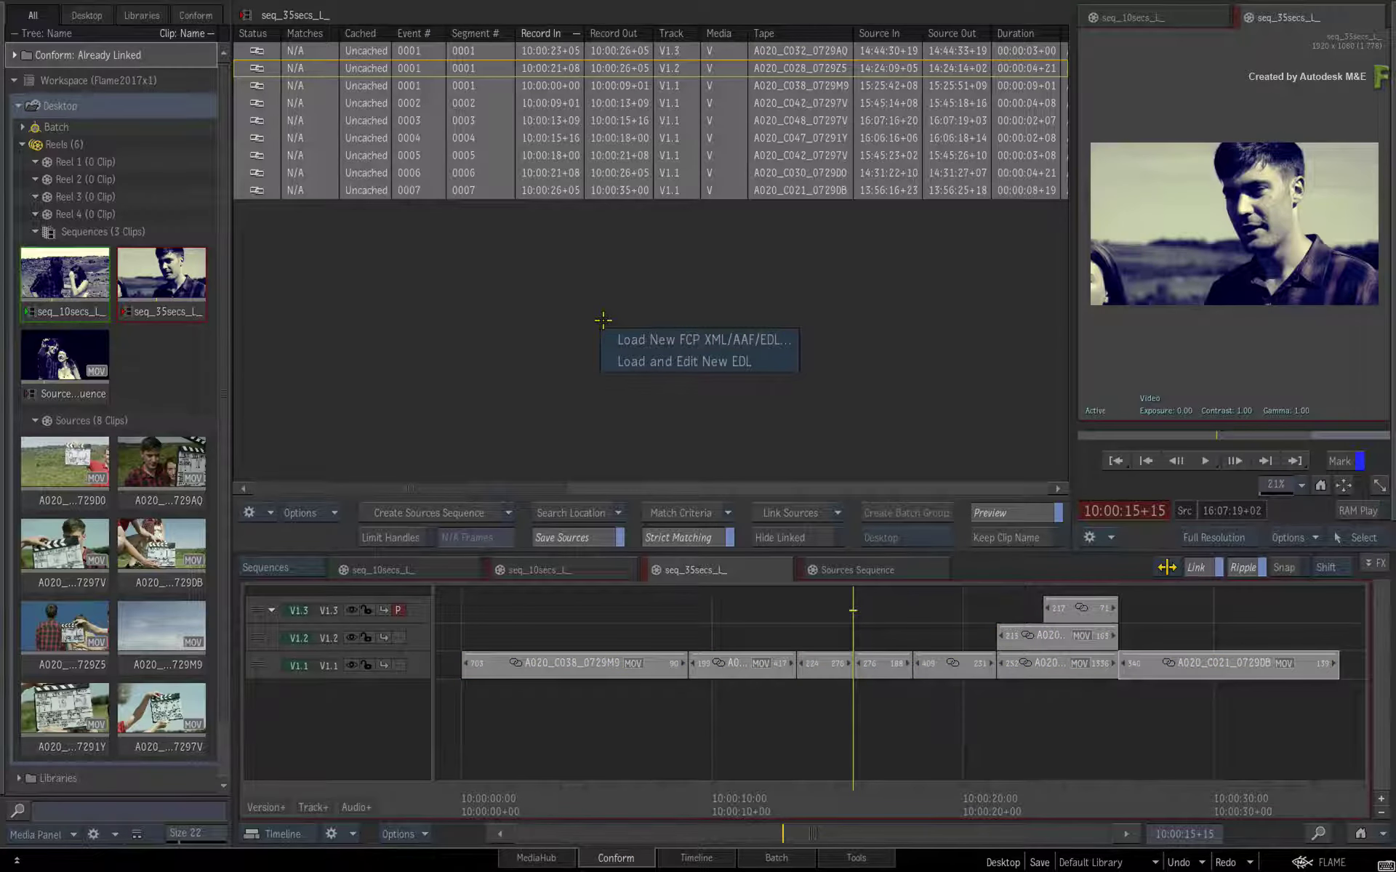
{"action": "left_click", "coordinate": [618, 339]}
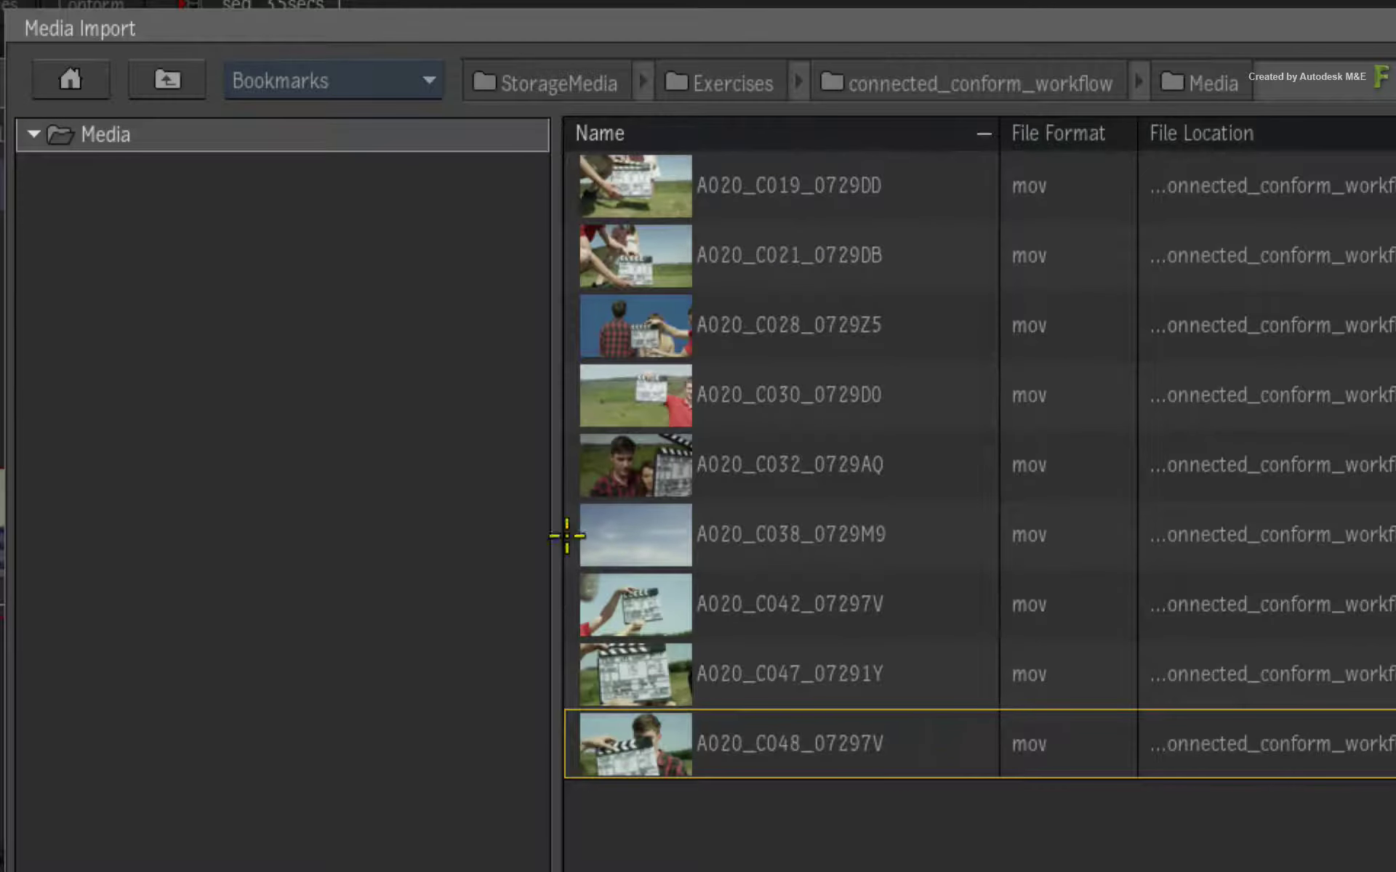
{"action": "left_click", "coordinate": [166, 78]}
{"action": "double_click", "coordinate": [172, 168]}
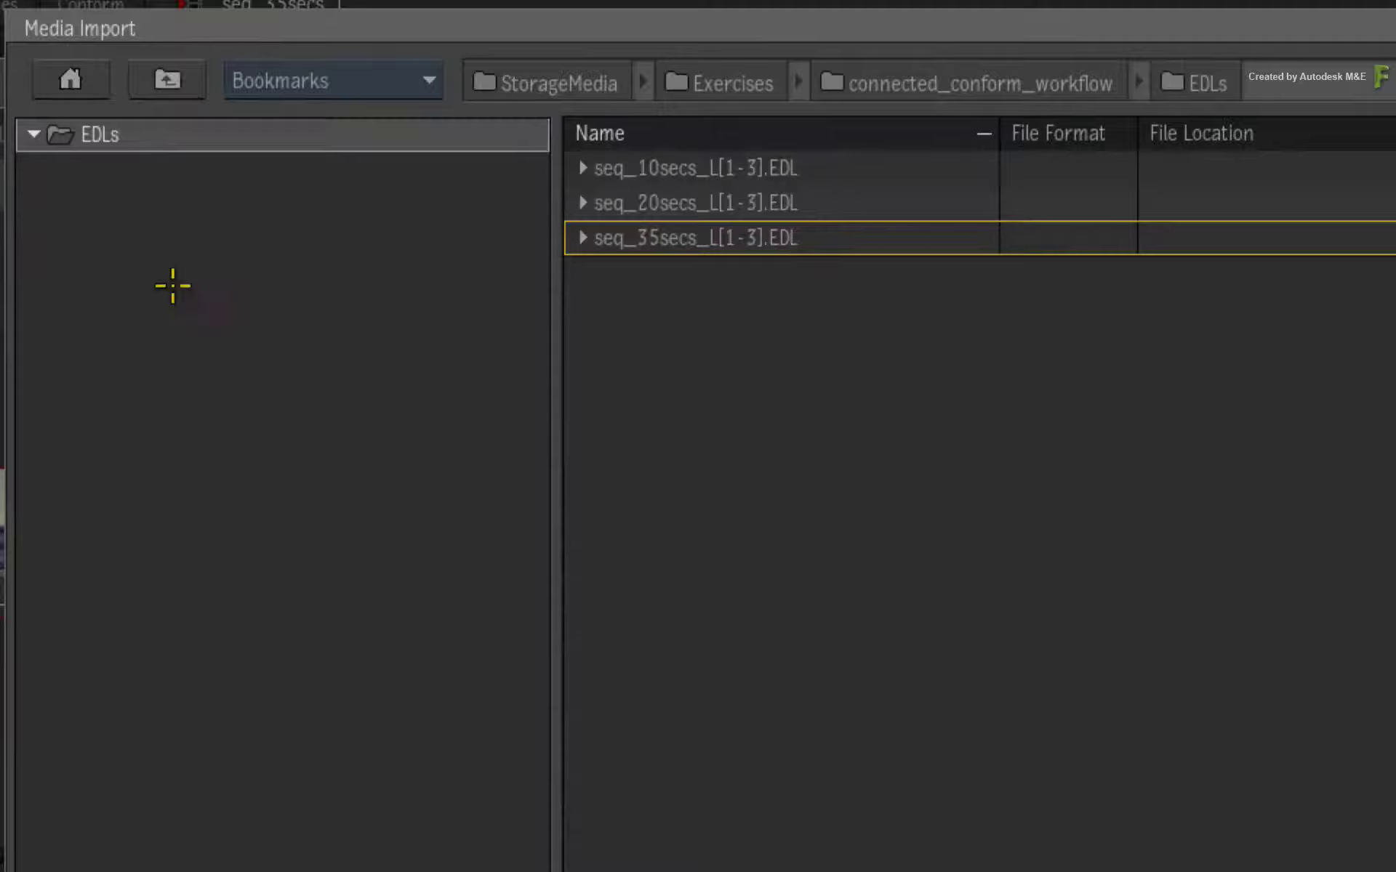
{"action": "left_click", "coordinate": [795, 202]}
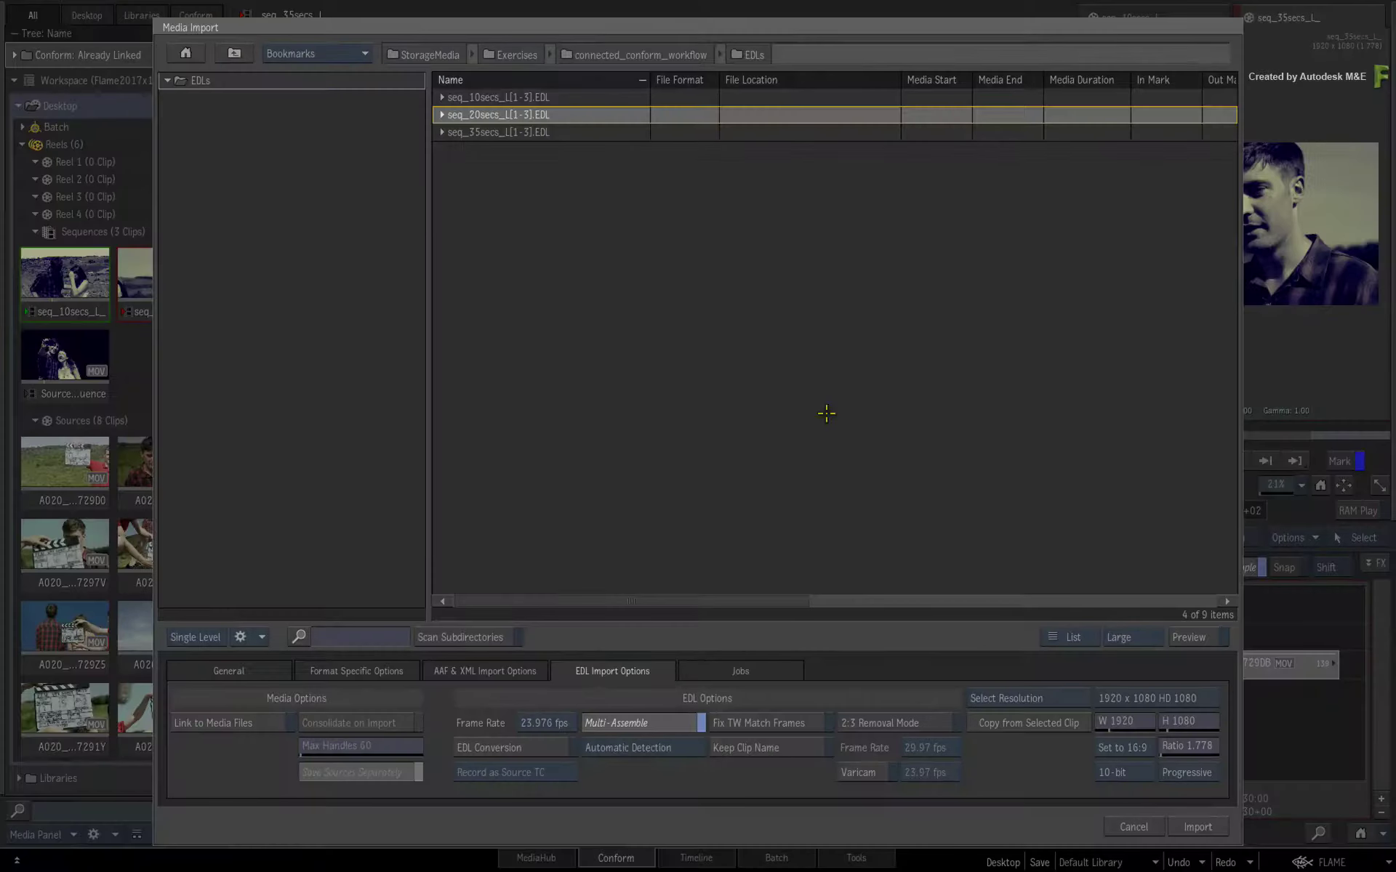
{"action": "left_click", "coordinate": [1210, 823]}
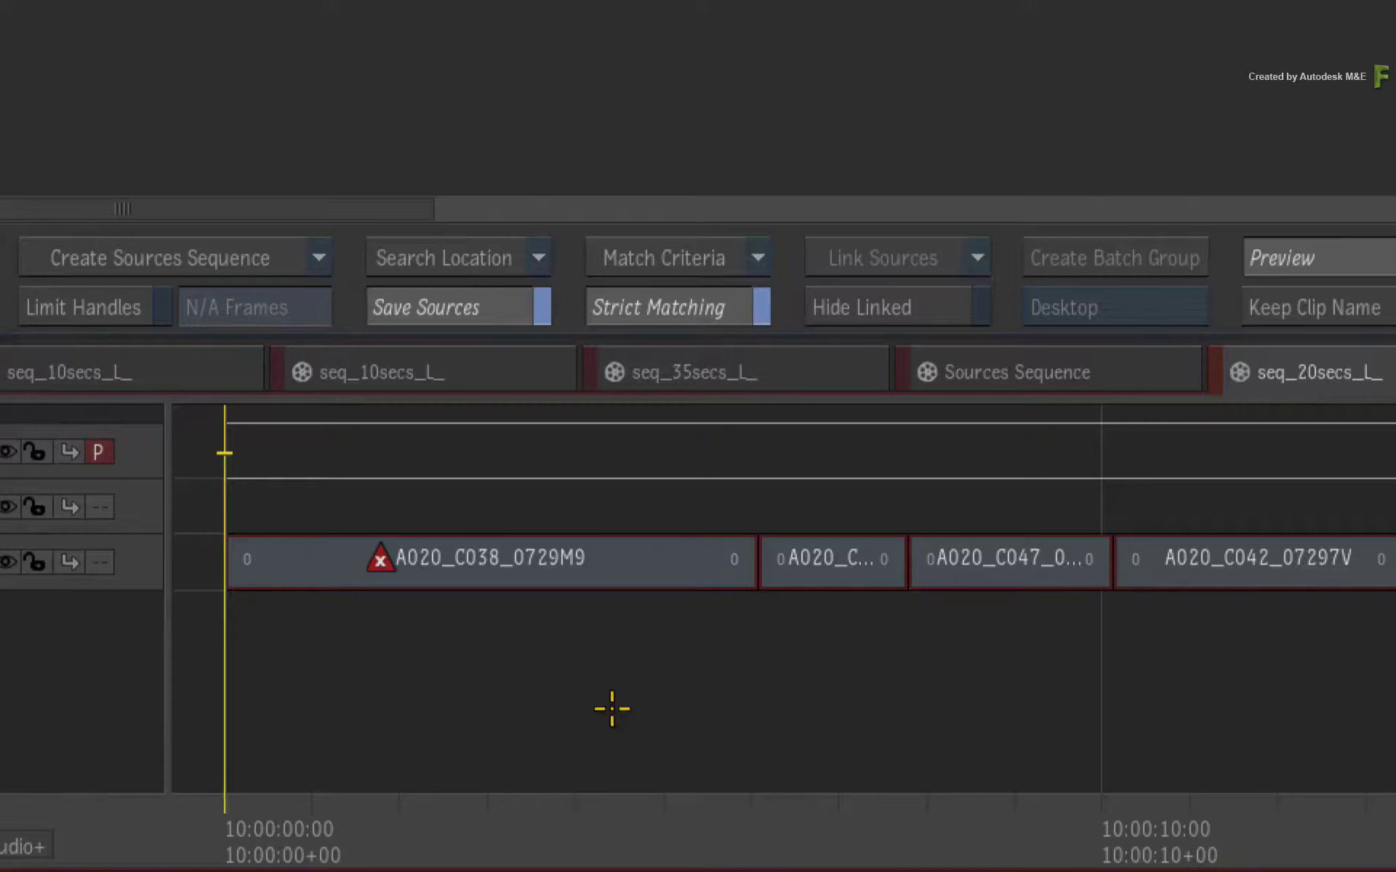
- Disable Save Sources, make the Sources folder the conform search location, and link all events
{"action": "left_click", "coordinate": [465, 304]}
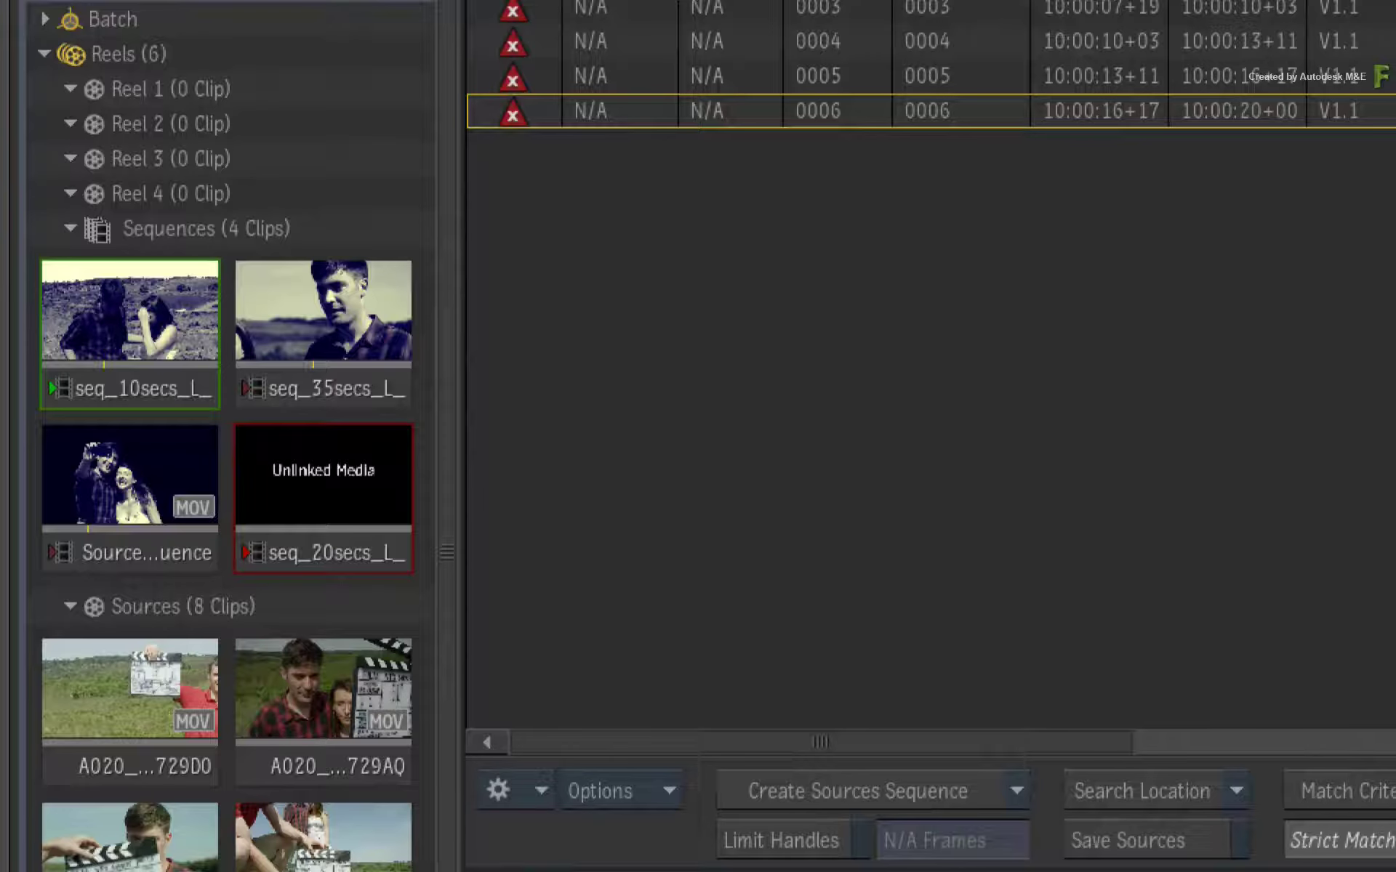
{"action": "right_click", "coordinate": [155, 606]}
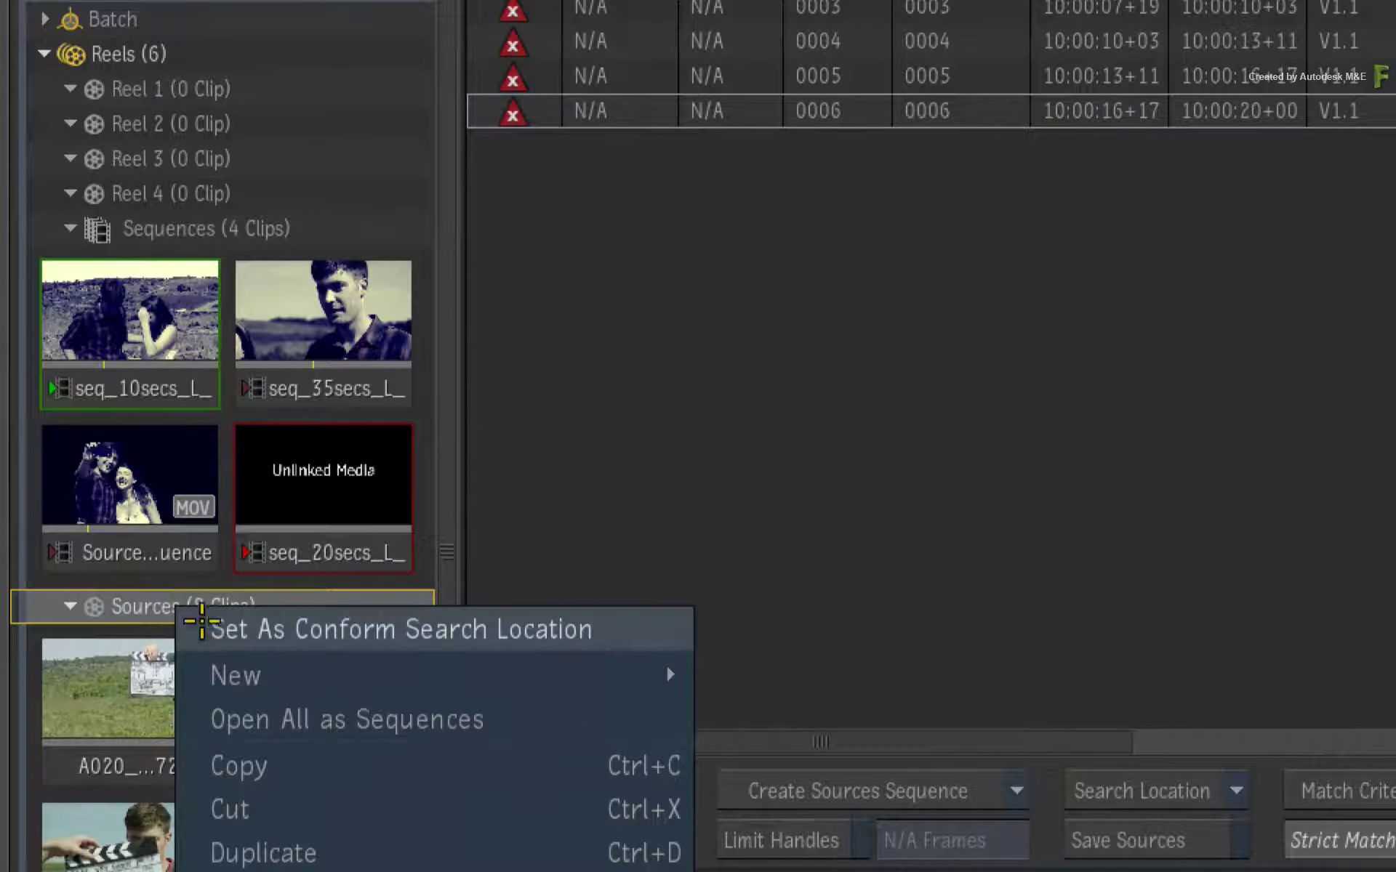
{"action": "left_click", "coordinate": [240, 630]}
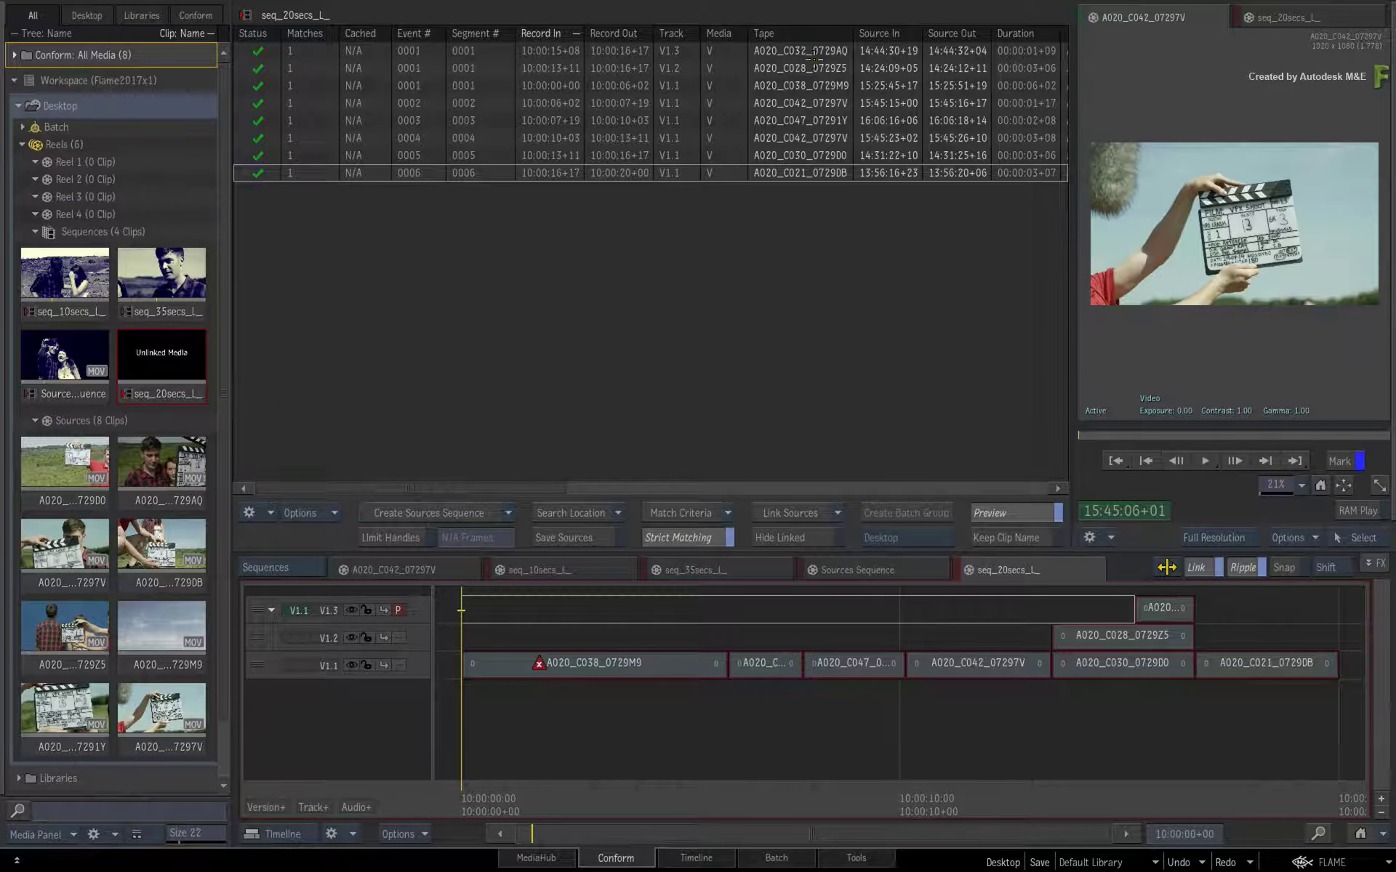
{"action": "left_click", "coordinate": [795, 512]}
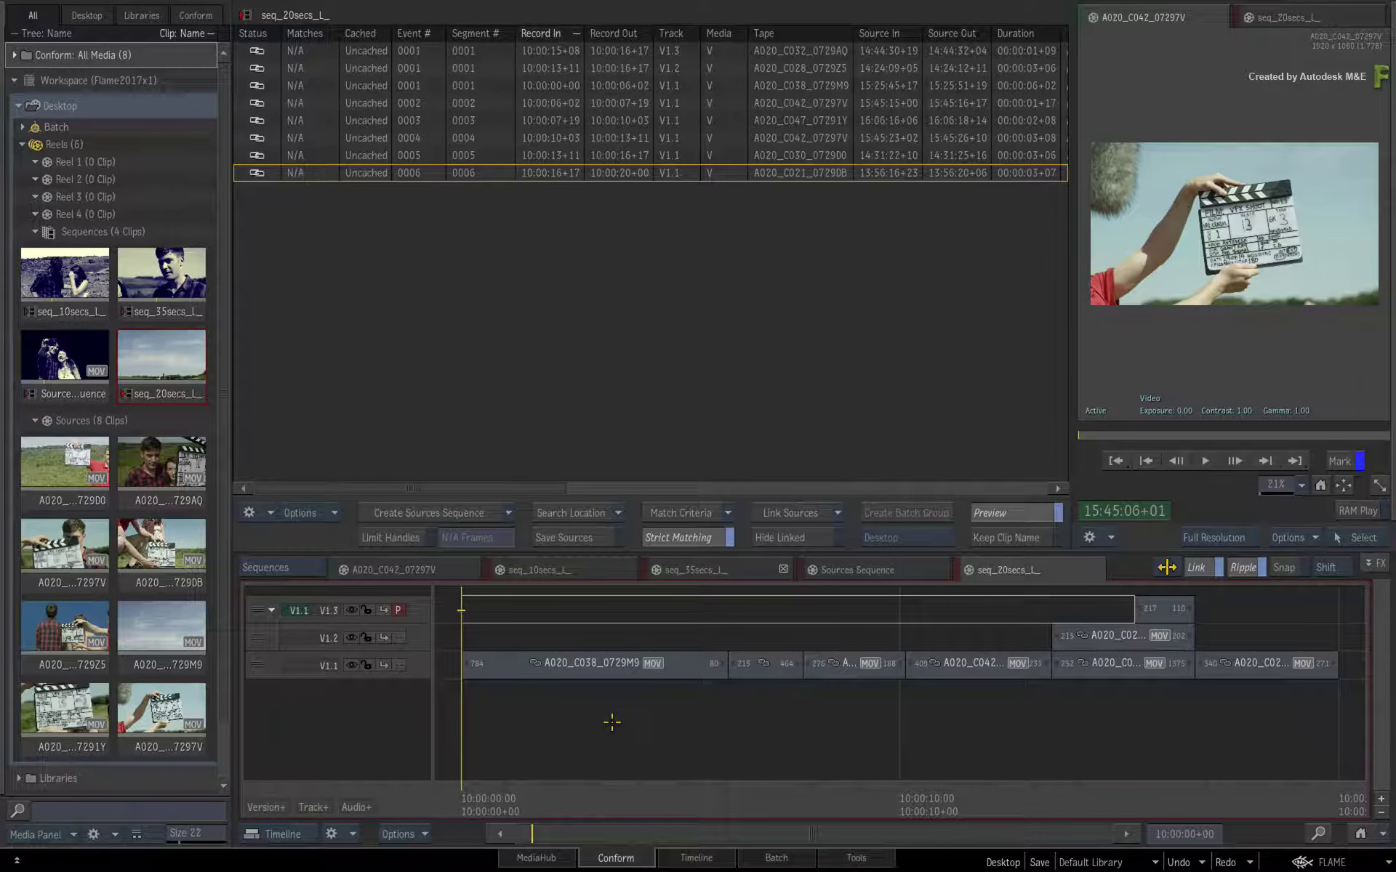
- Show seq_20secs_L_ in the Timeline view and scrub through its linked shots
{"action": "left_click", "coordinate": [705, 858]}
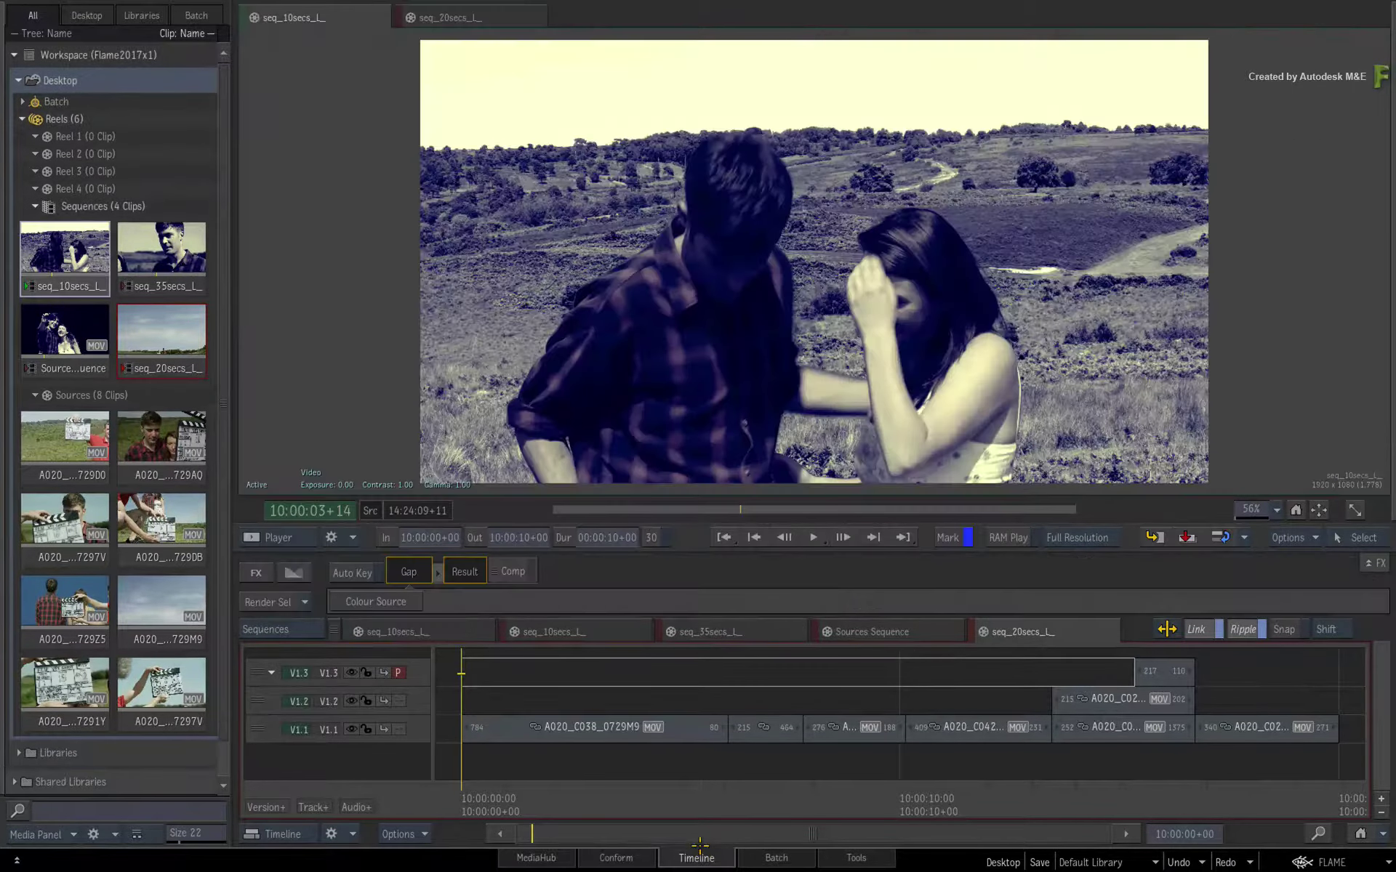
{"action": "left_click", "coordinate": [1032, 629]}
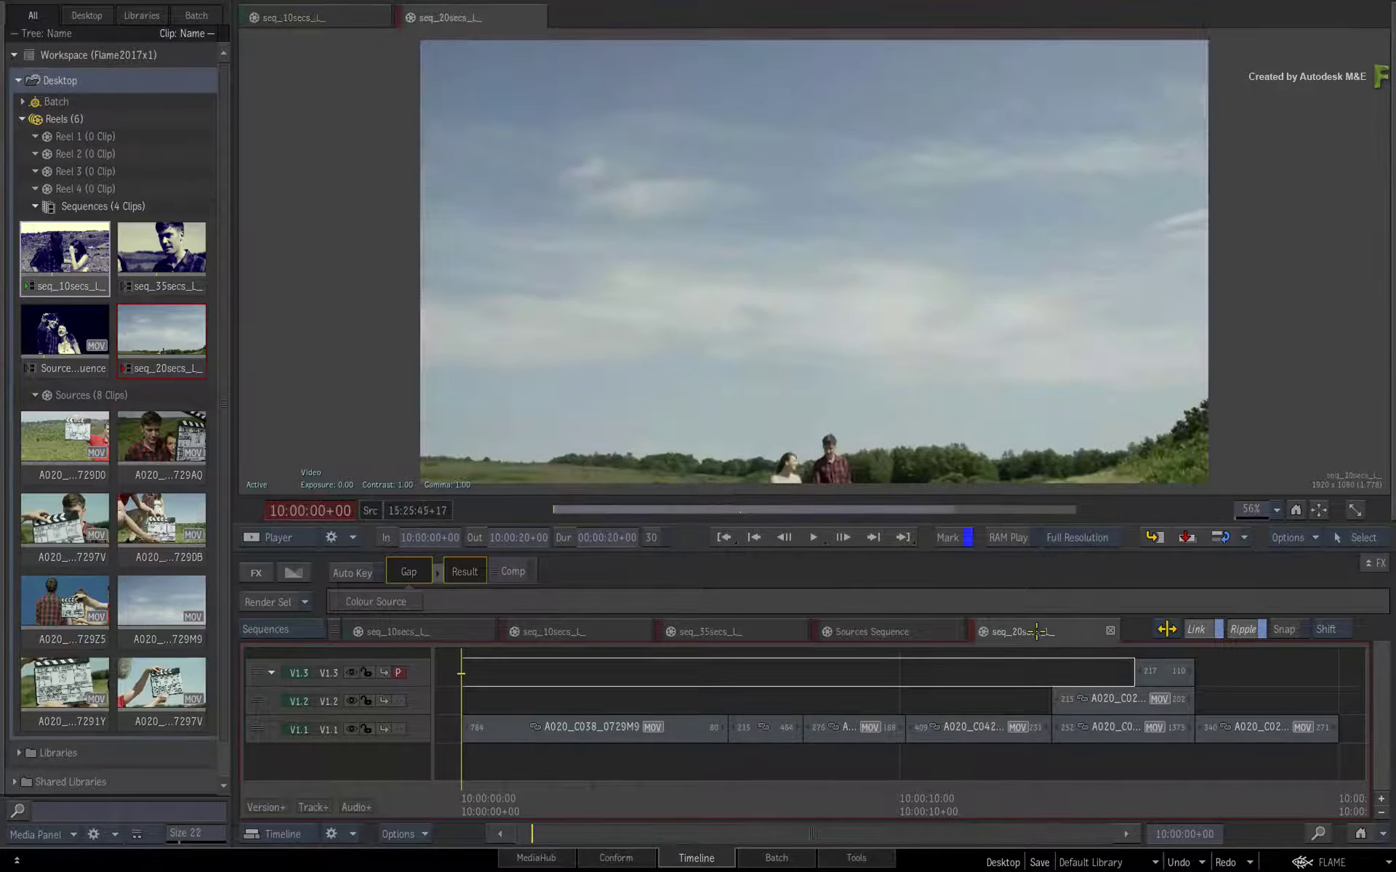
{"action": "left_click_drag", "start_coordinate": [25, 731], "coordinate": [1159, 657]}
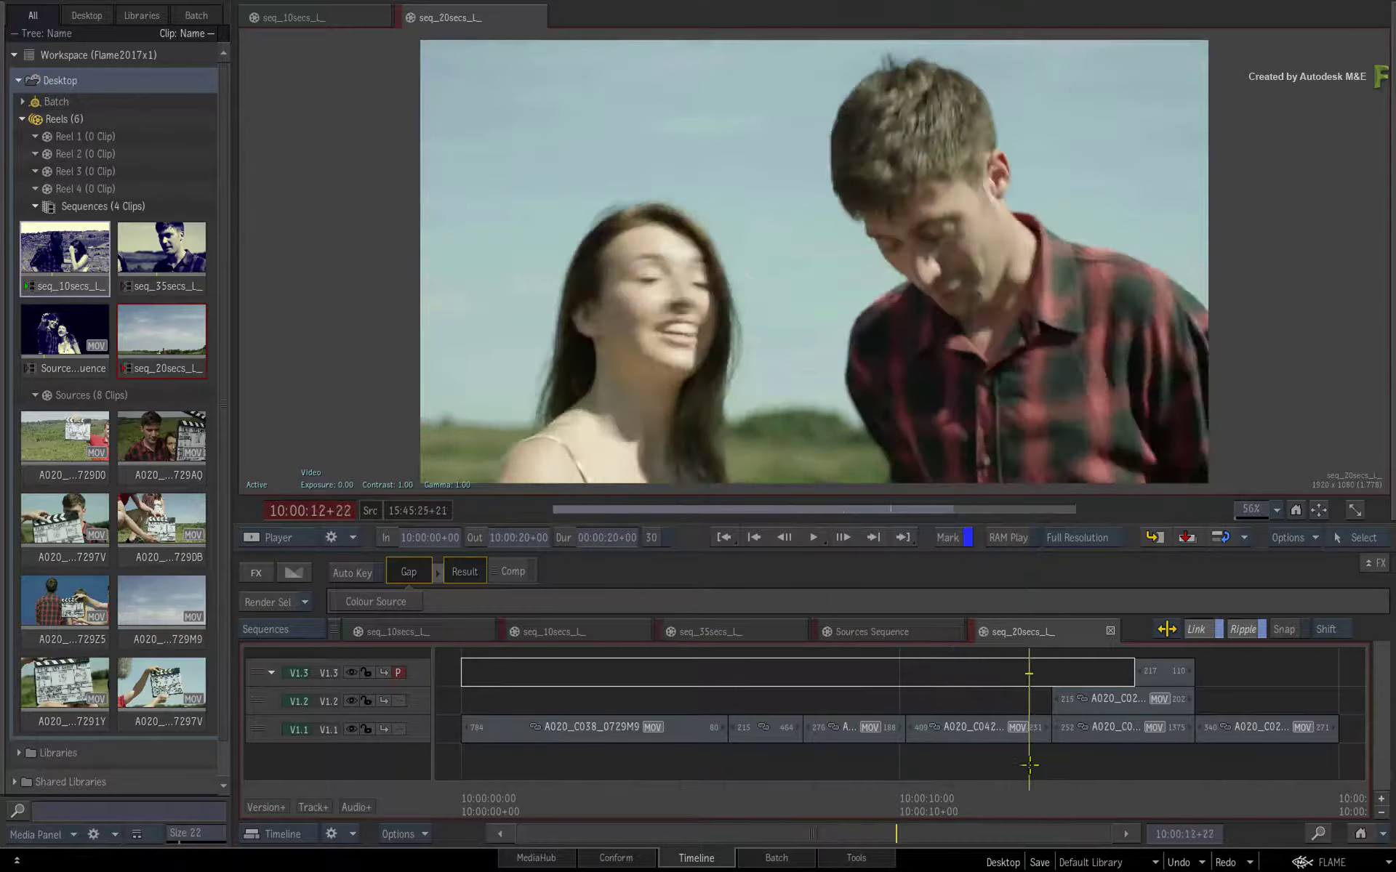
{"action": "left_click_drag", "start_coordinate": [1029, 765], "coordinate": [699, 768]}
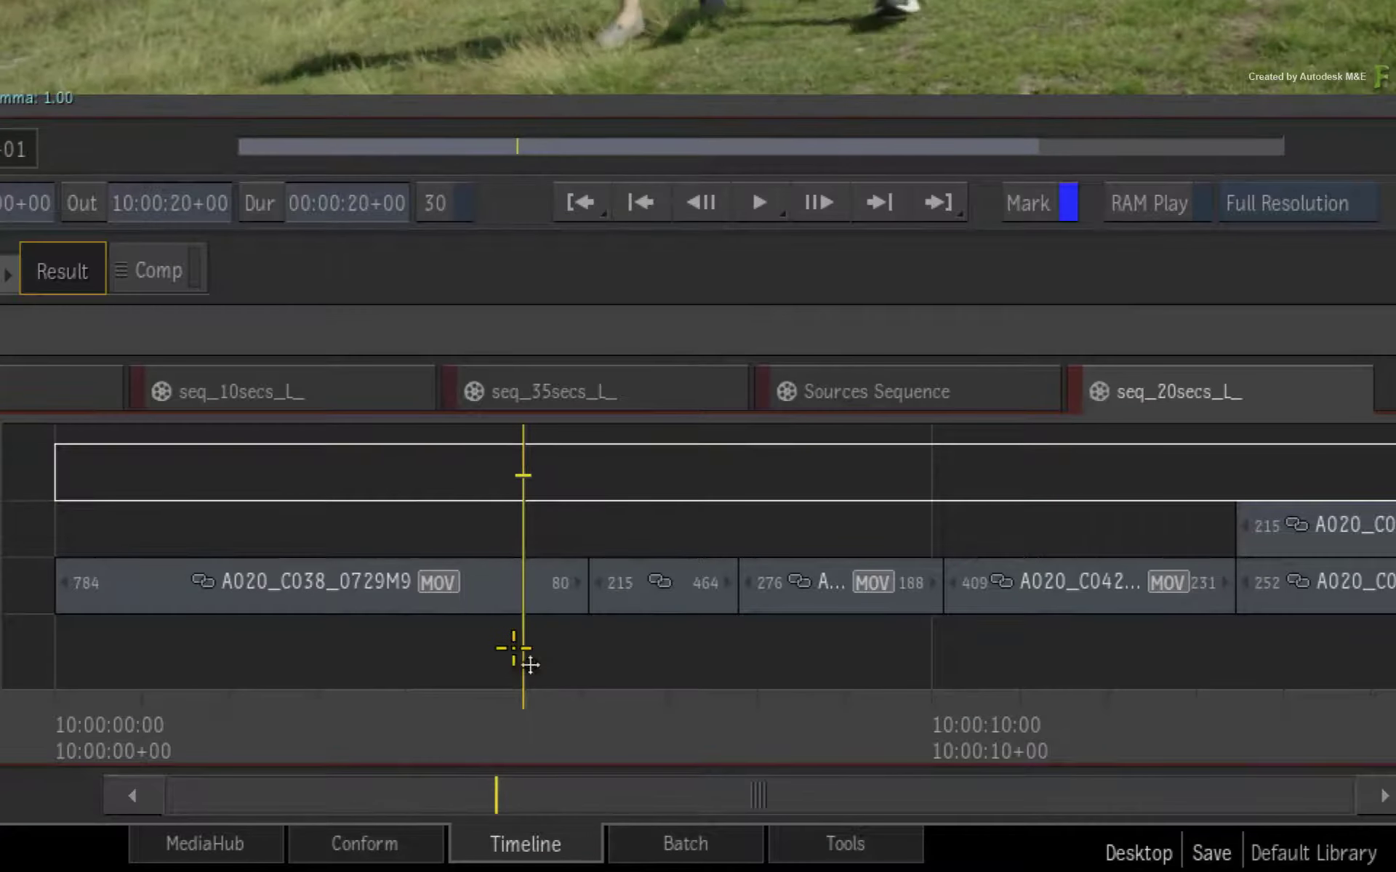
- Sync connected segments from the Sources Sequence, then scrub seq_20secs_L_ to confirm the blue-tinted grade
{"action": "left_click", "coordinate": [979, 389]}
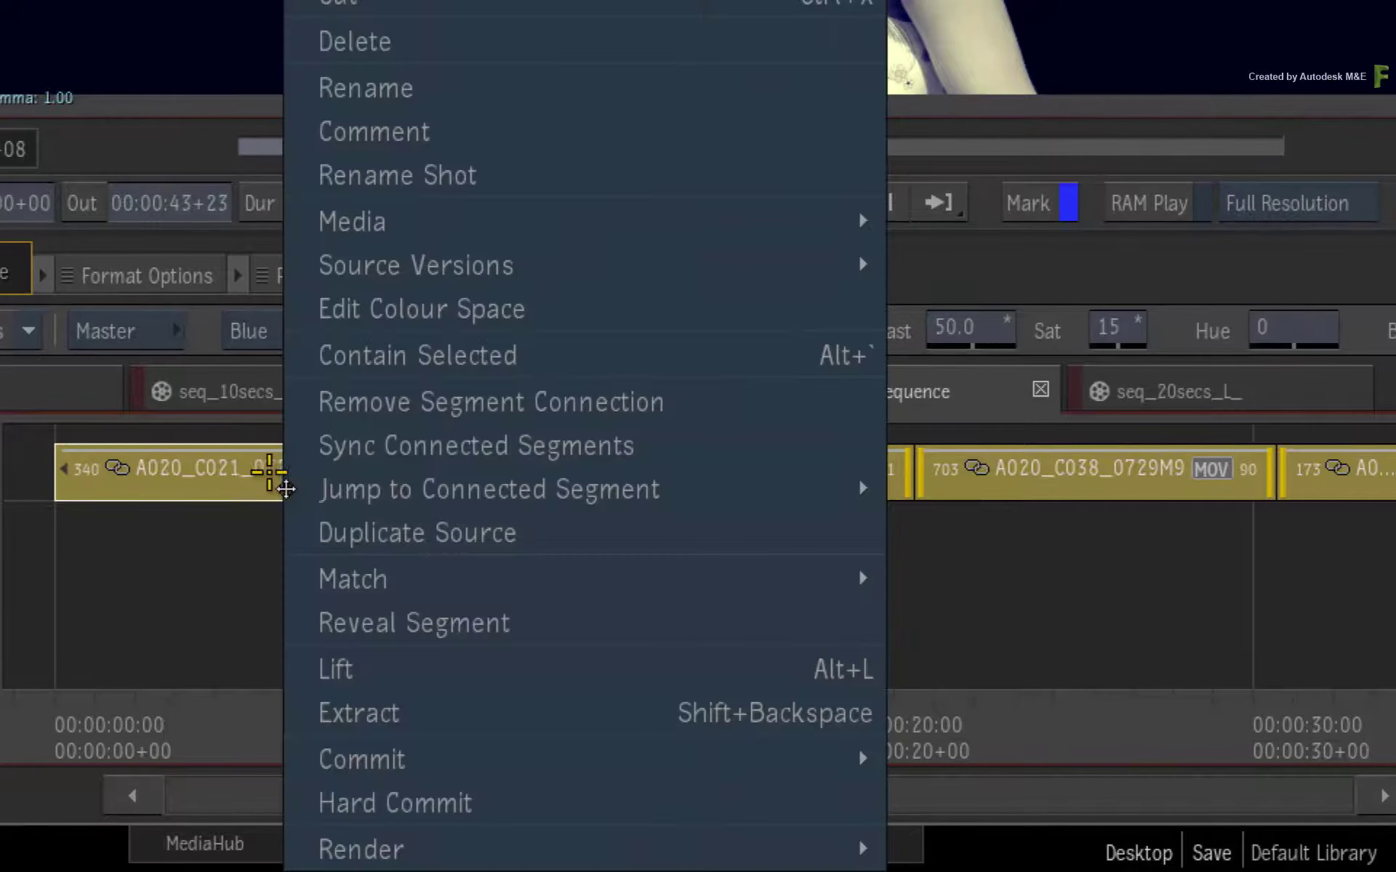
{"action": "right_click", "coordinate": [270, 473]}
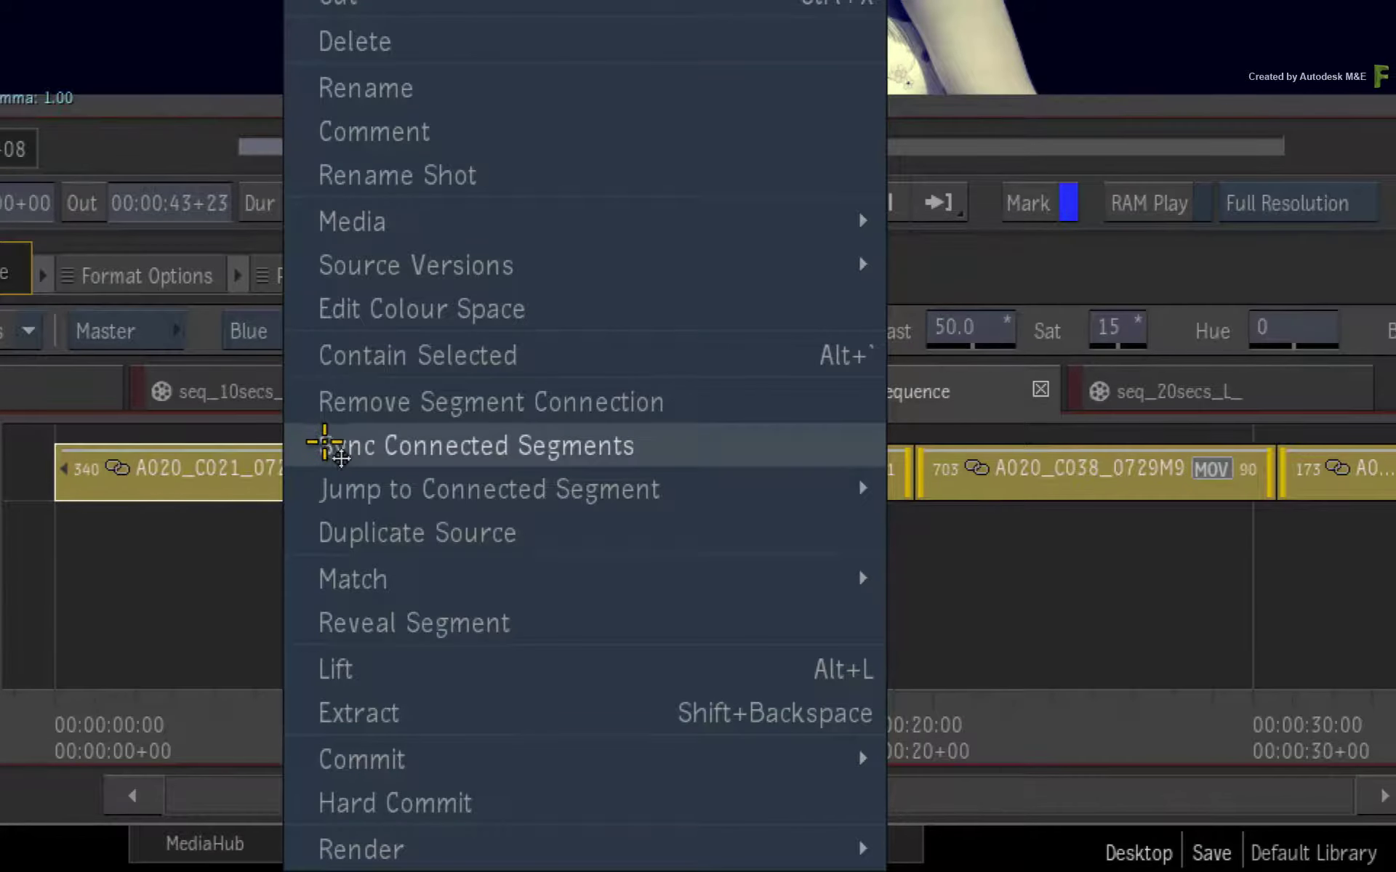
{"action": "left_click", "coordinate": [325, 445]}
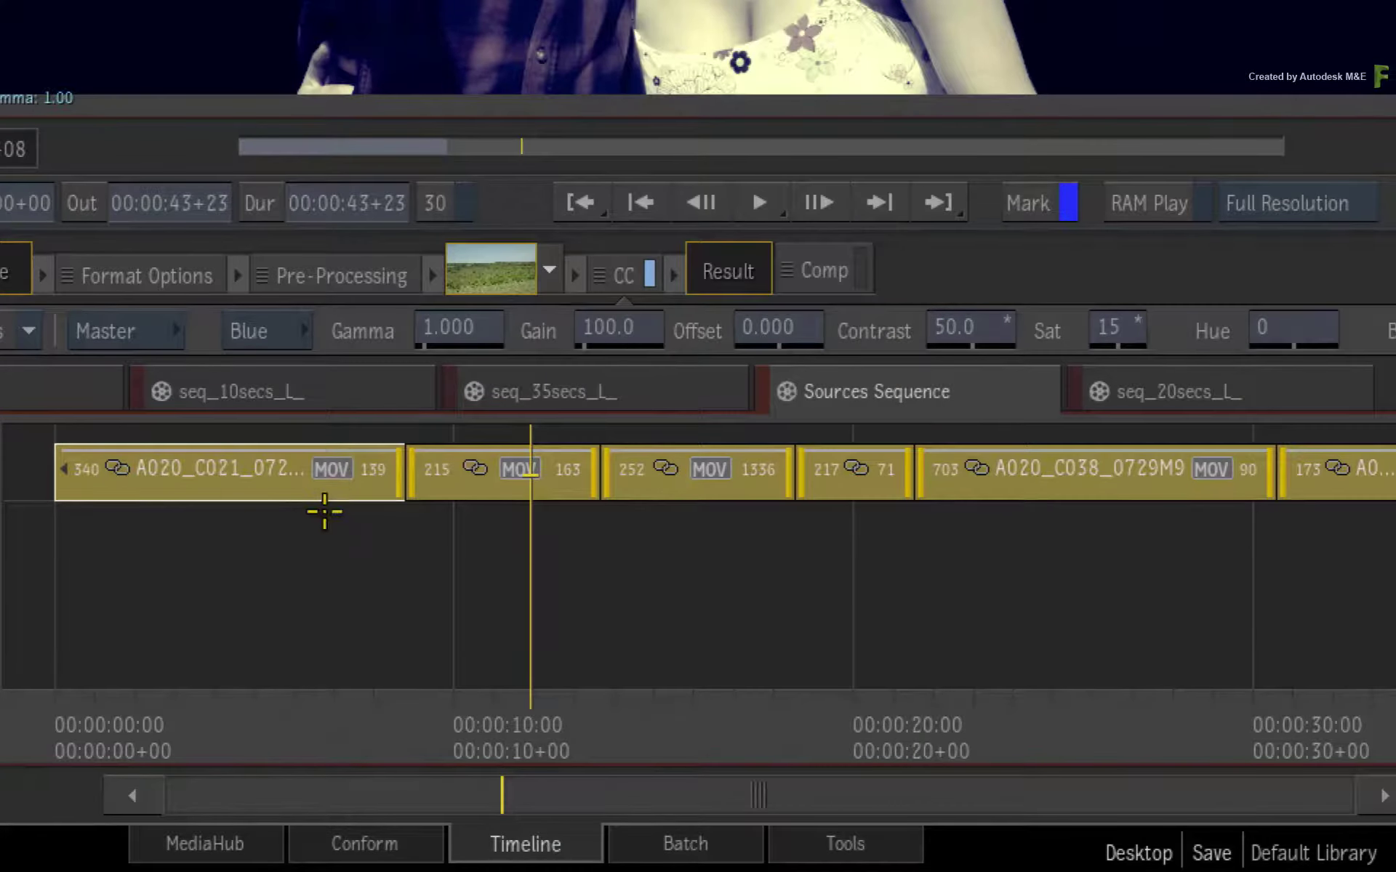
{"action": "left_click", "coordinate": [1262, 394]}
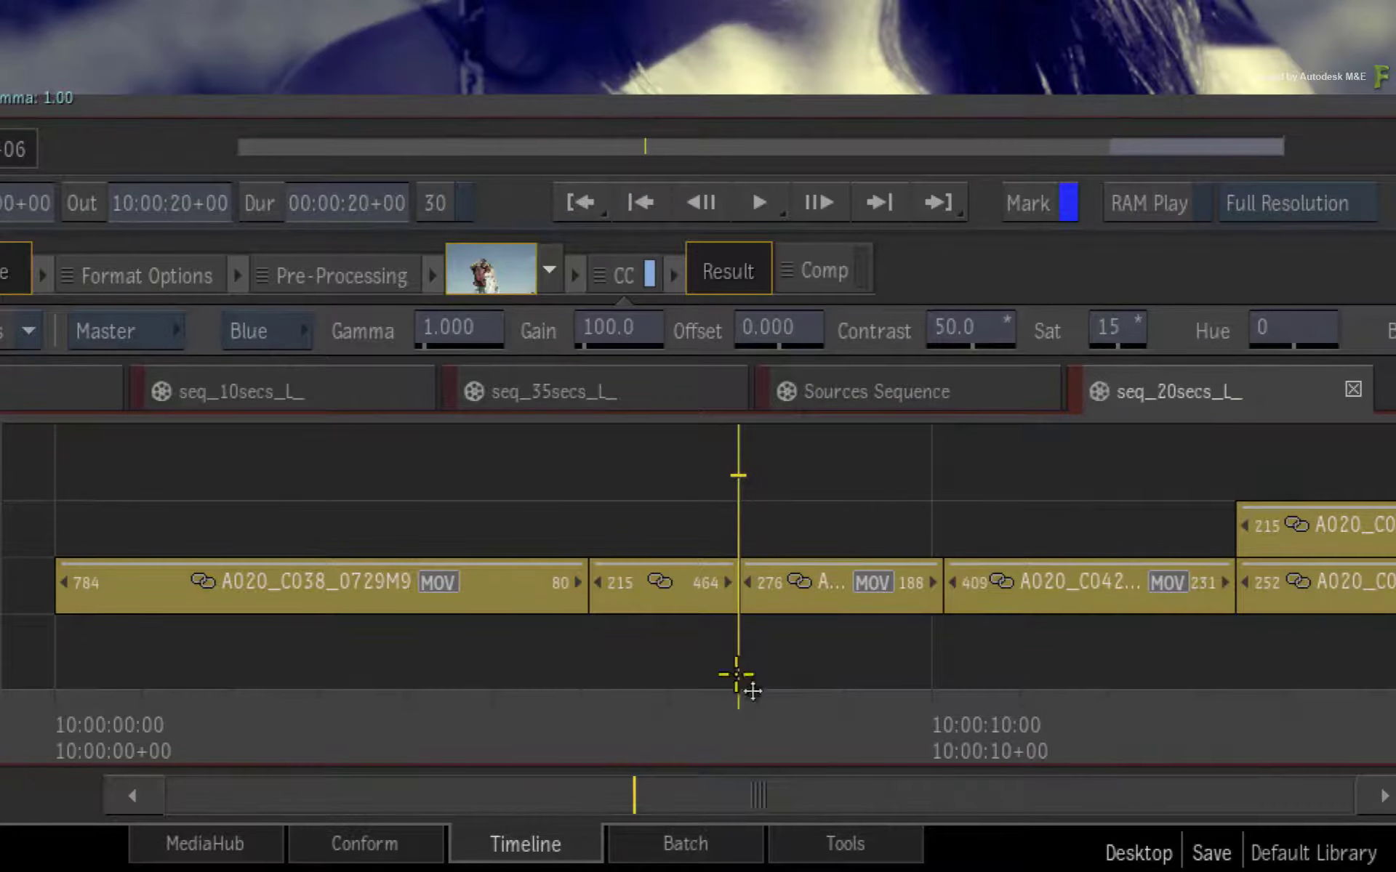
{"action": "mouse_move", "coordinate": [736, 676]}
{"action": "left_mouse_down"}
{"action": "mouse_move", "coordinate": [658, 725]}
{"action": "mouse_move", "coordinate": [484, 711]}
{"action": "mouse_move", "coordinate": [468, 679]}
{"action": "mouse_move", "coordinate": [722, 673]}
{"action": "left_mouse_up"}
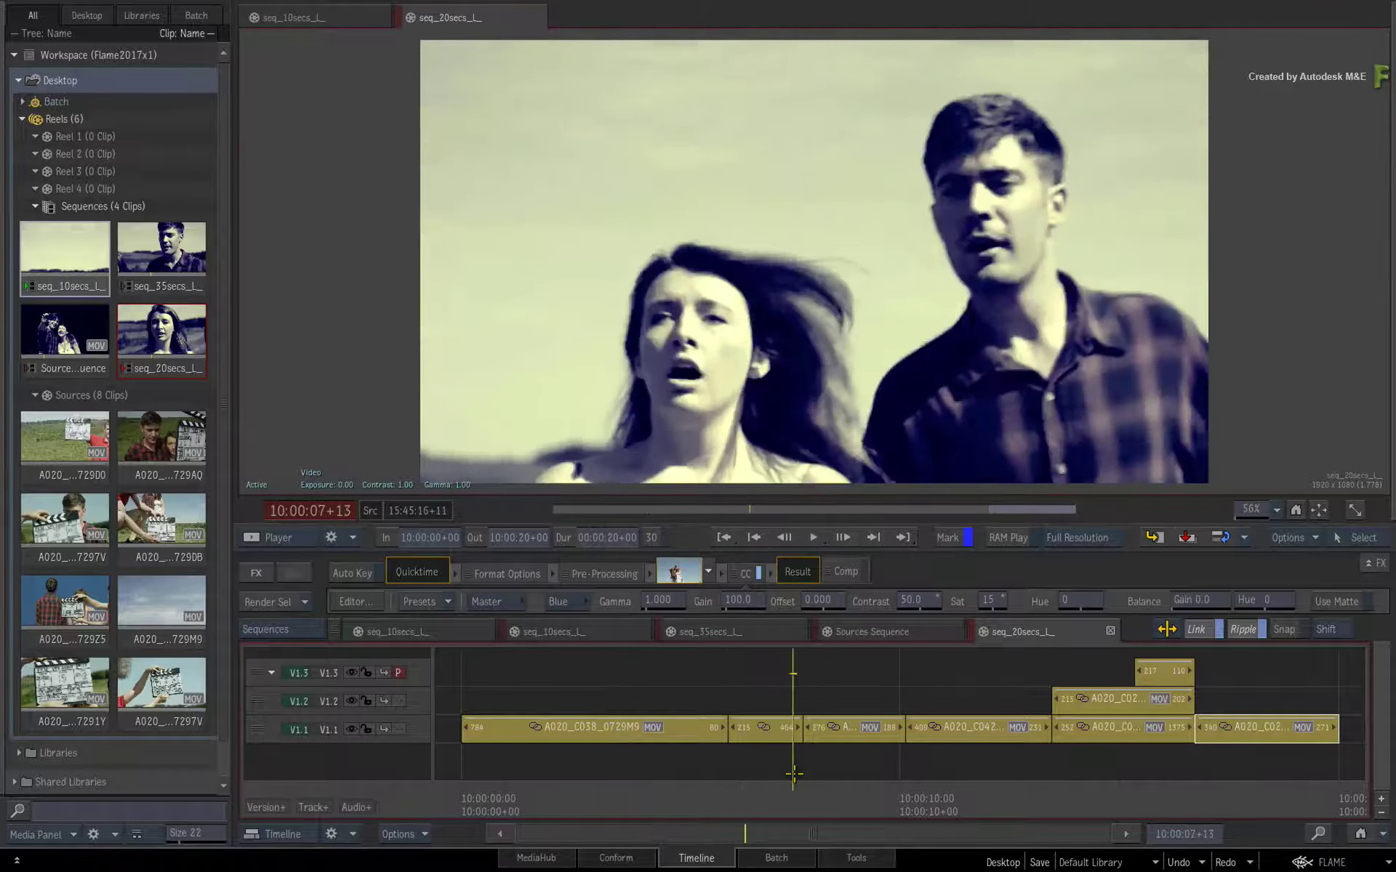
{"action": "left_click_drag", "start_coordinate": [794, 774], "coordinate": [698, 762]}
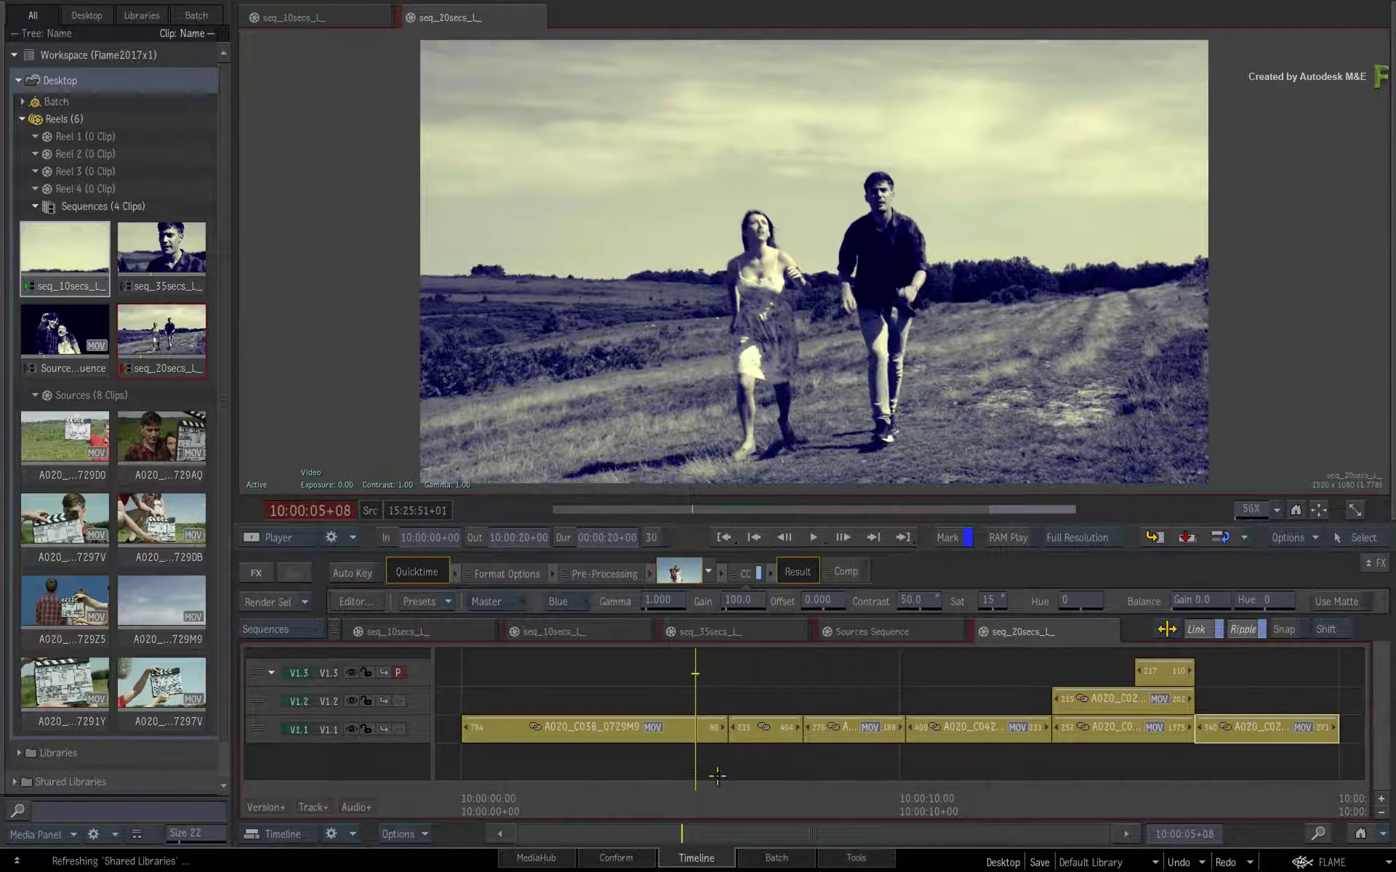
- Review the Sources Sequence, inspect the Create Sources Sequence options in Conform, and return to Timeline playback
{"action": "left_click", "coordinate": [929, 631]}
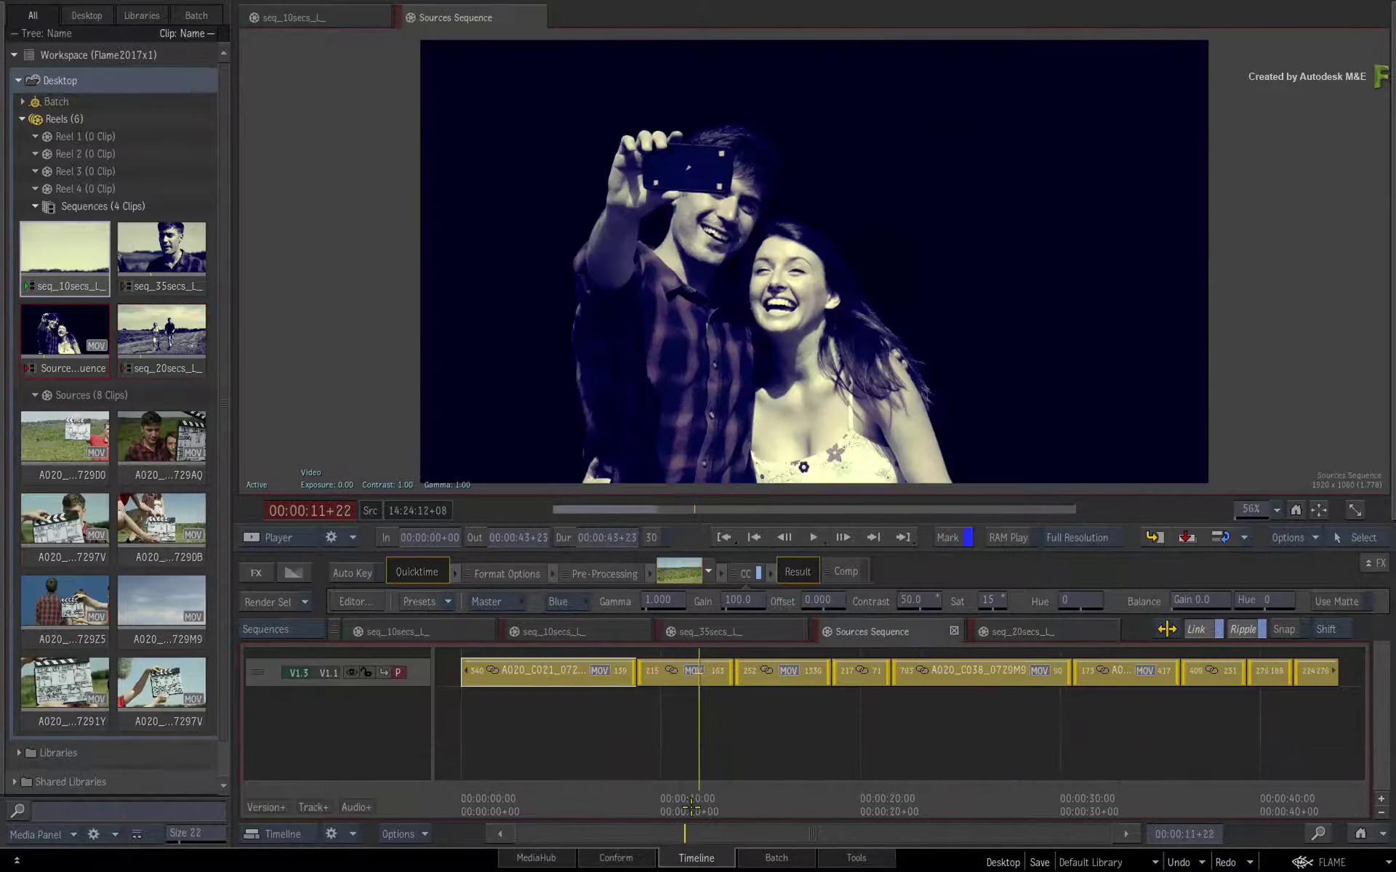
{"action": "left_click_drag", "start_coordinate": [690, 805], "coordinate": [600, 833]}
{"action": "left_click", "coordinate": [622, 856]}
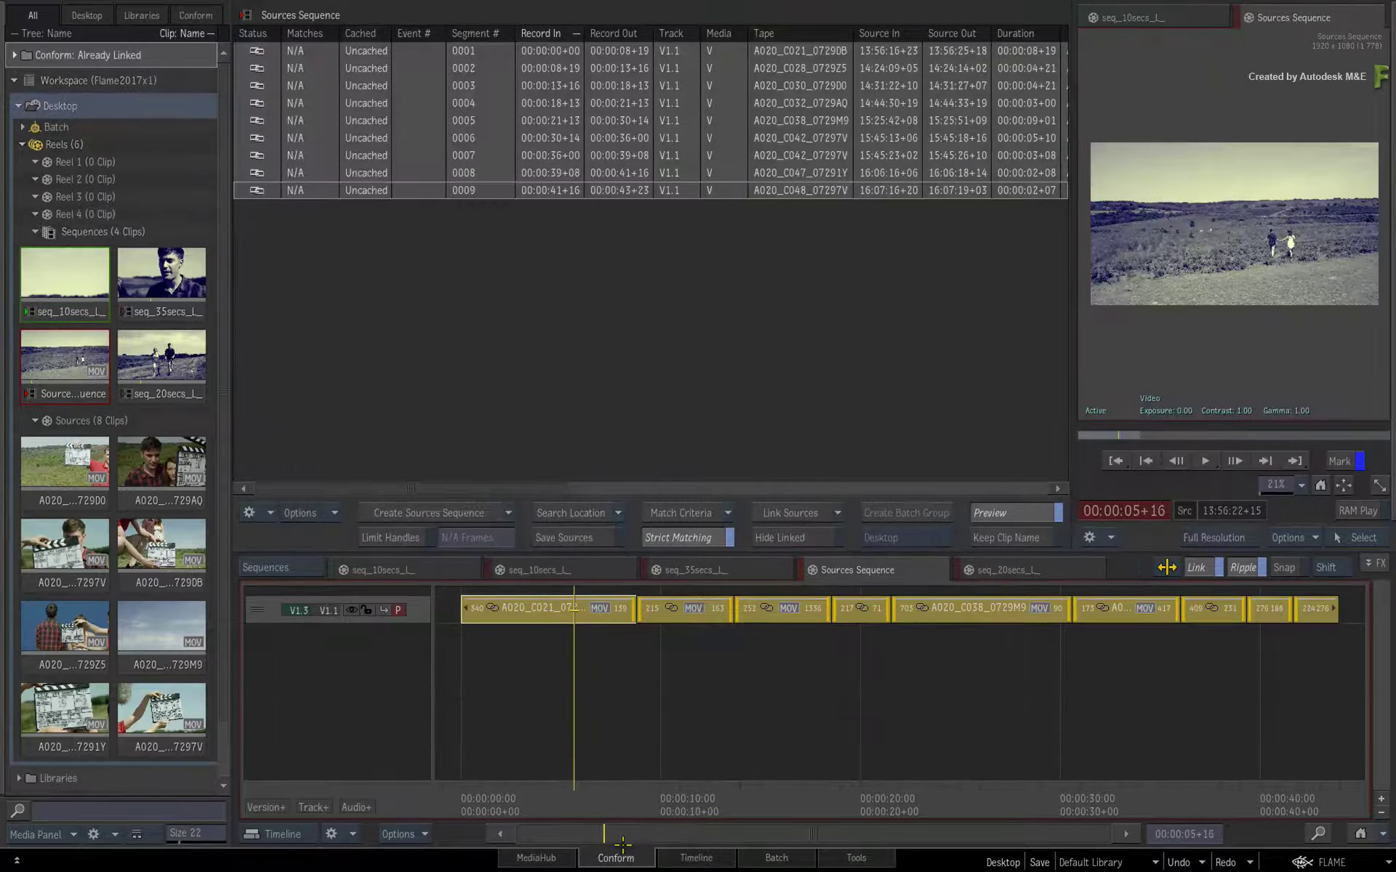
{"action": "left_click", "coordinate": [507, 503]}
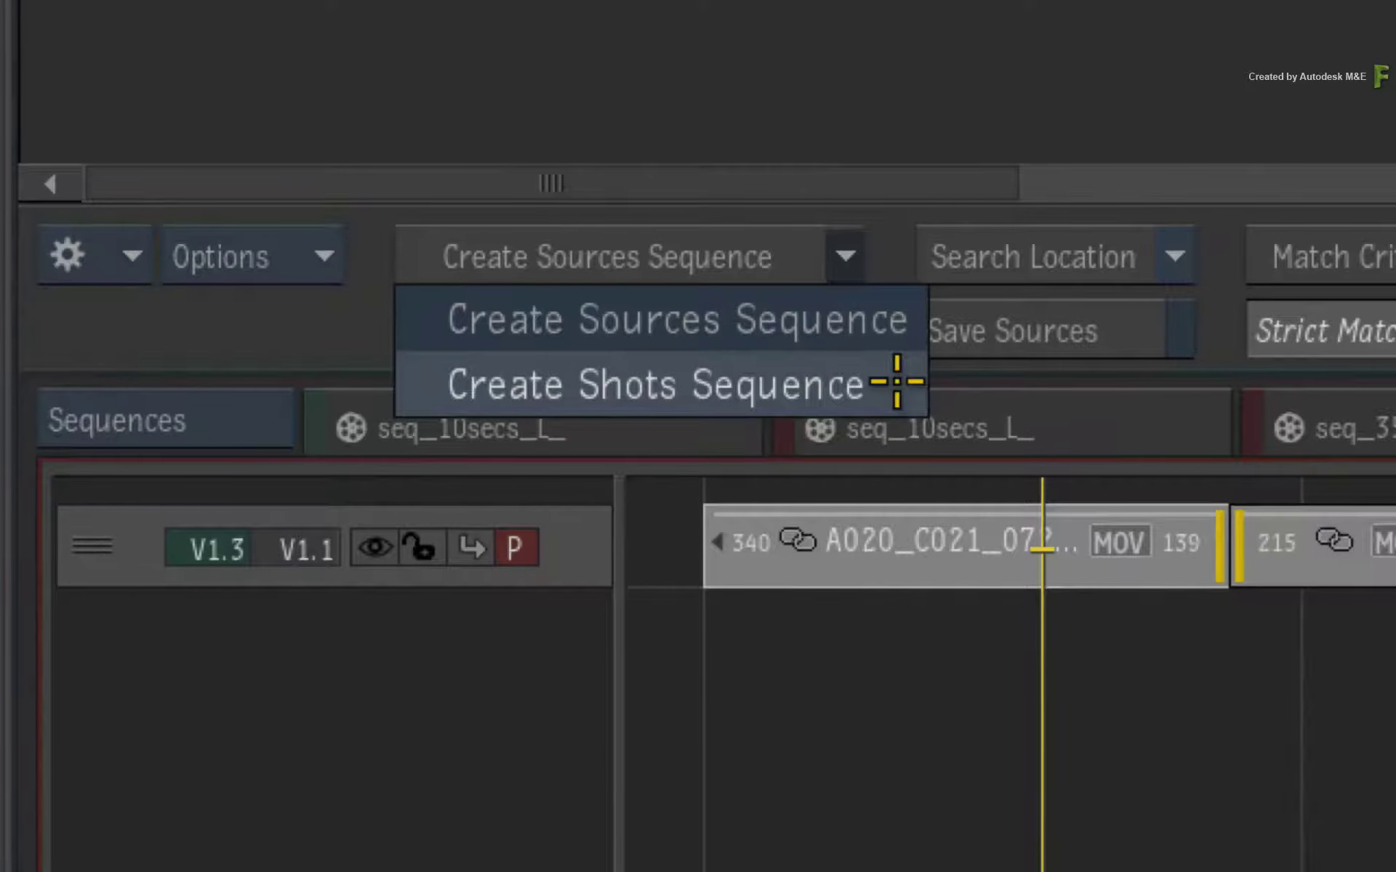
{"action": "left_click", "coordinate": [1072, 109]}
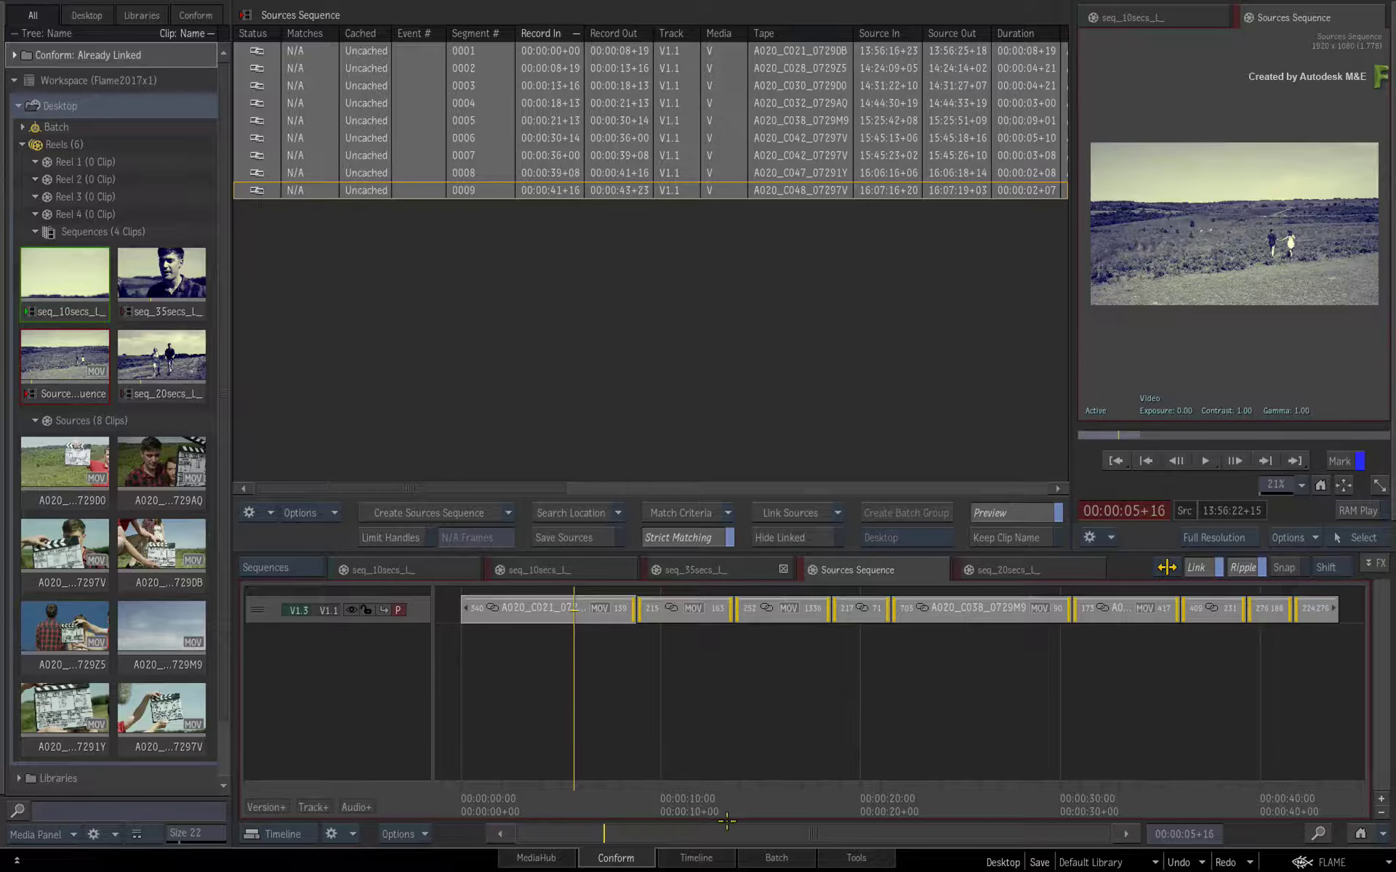
{"action": "left_click", "coordinate": [696, 858]}
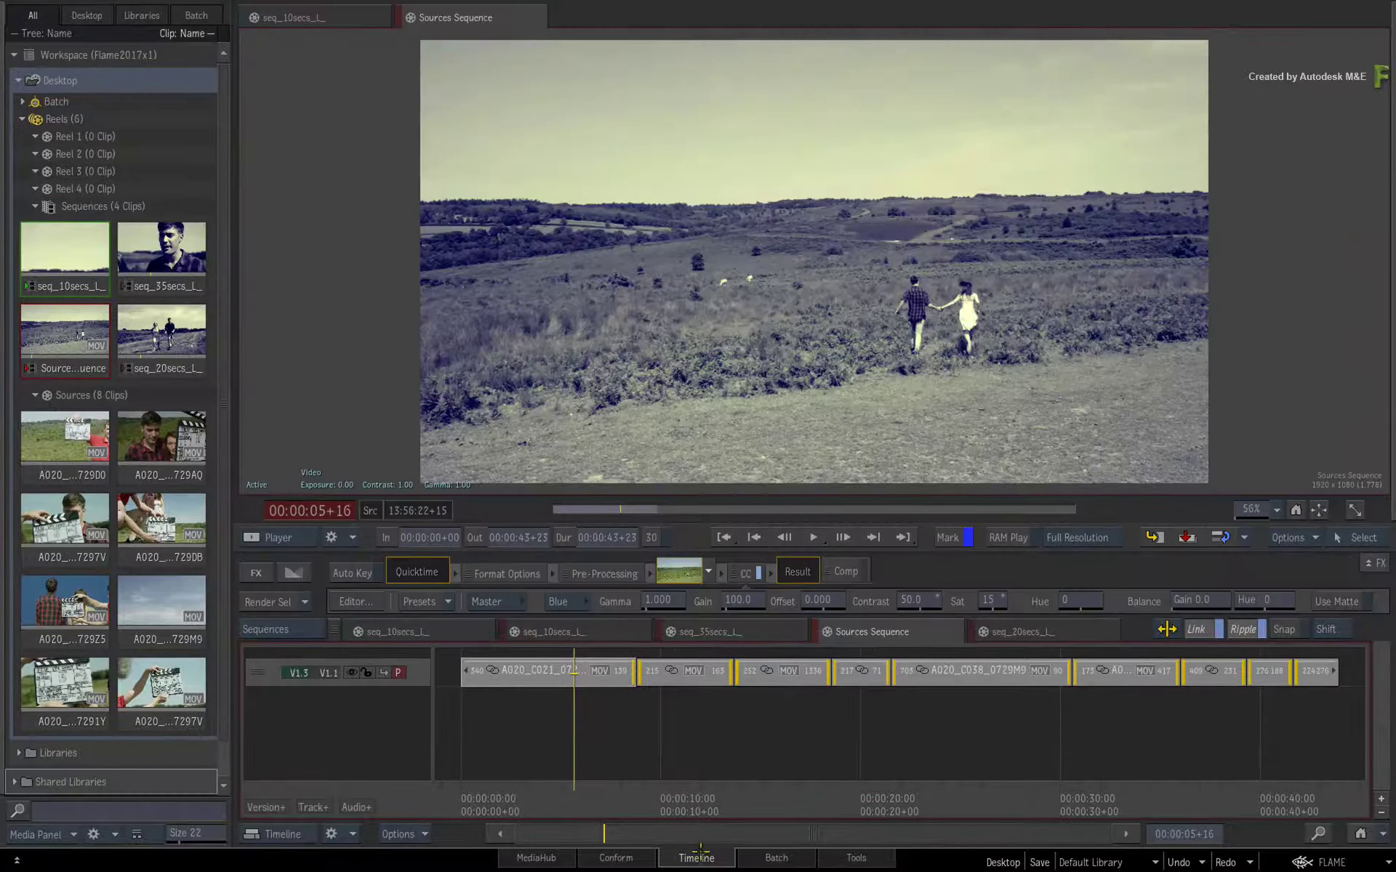
{"action": "left_click_drag", "start_coordinate": [573, 796], "coordinate": [1314, 731]}
{"action": "left_click", "coordinate": [771, 643]}
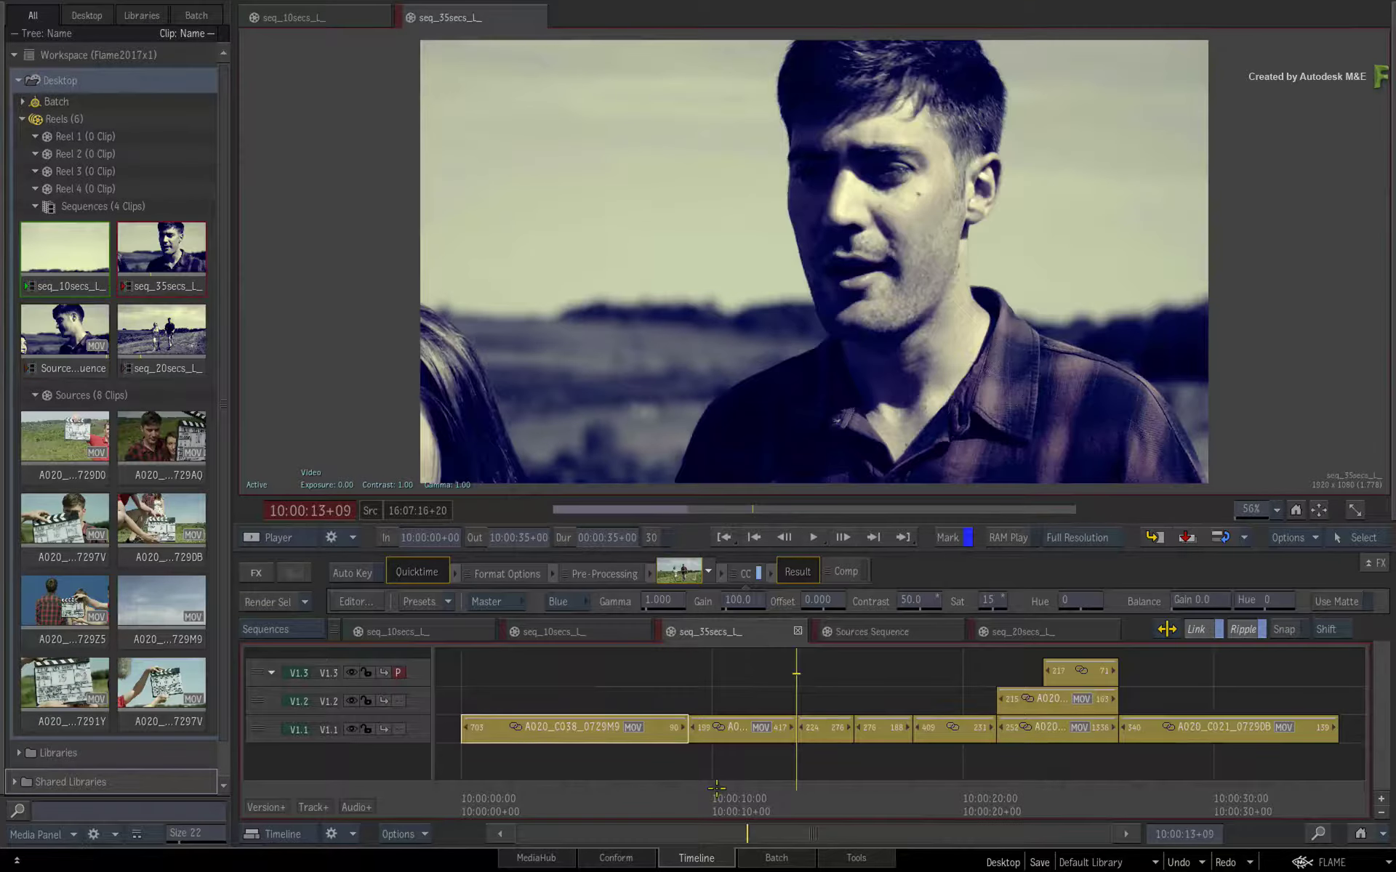
{"action": "left_click_drag", "start_coordinate": [716, 787], "coordinate": [1306, 758]}
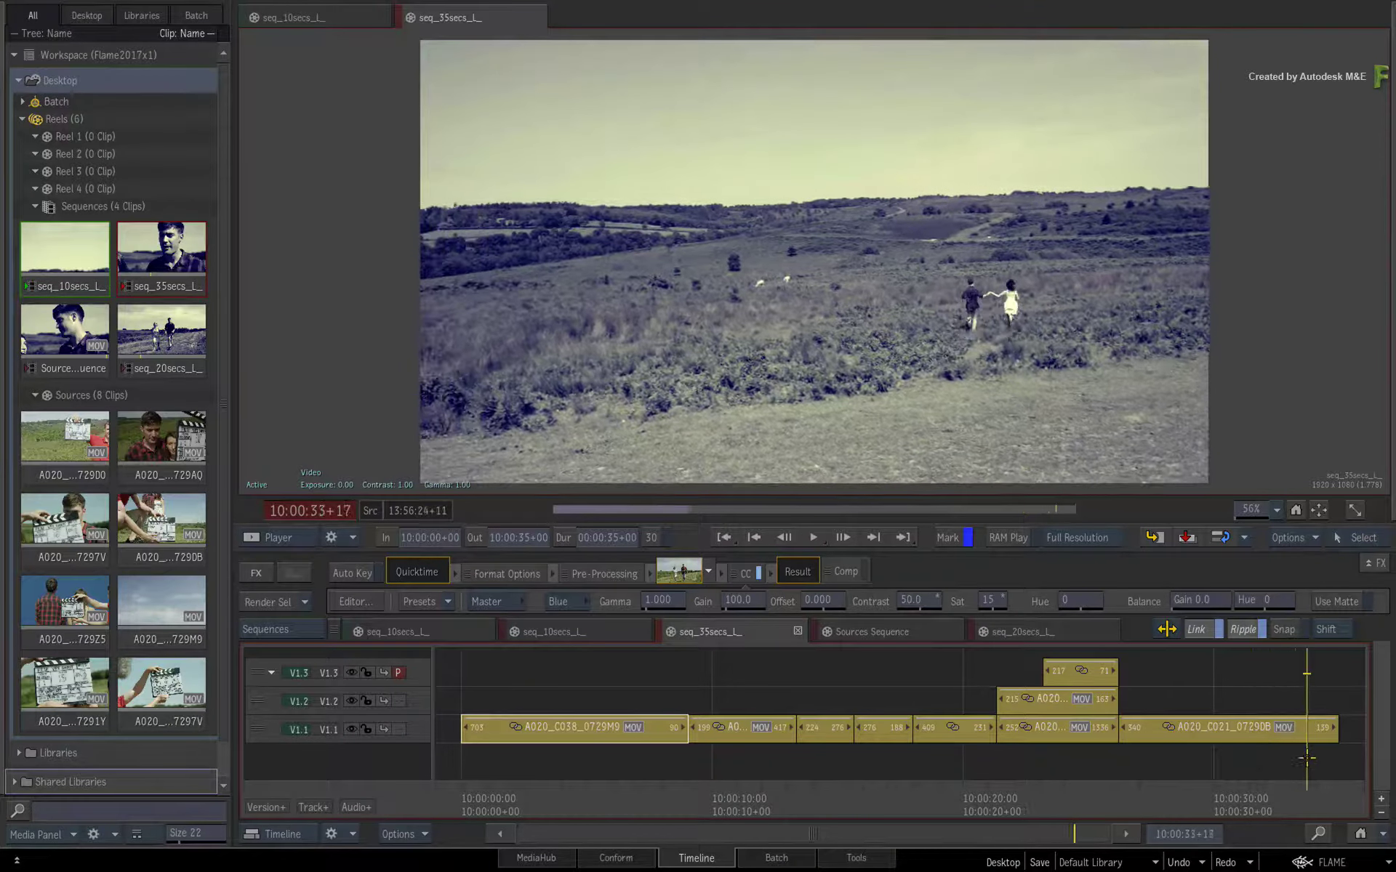